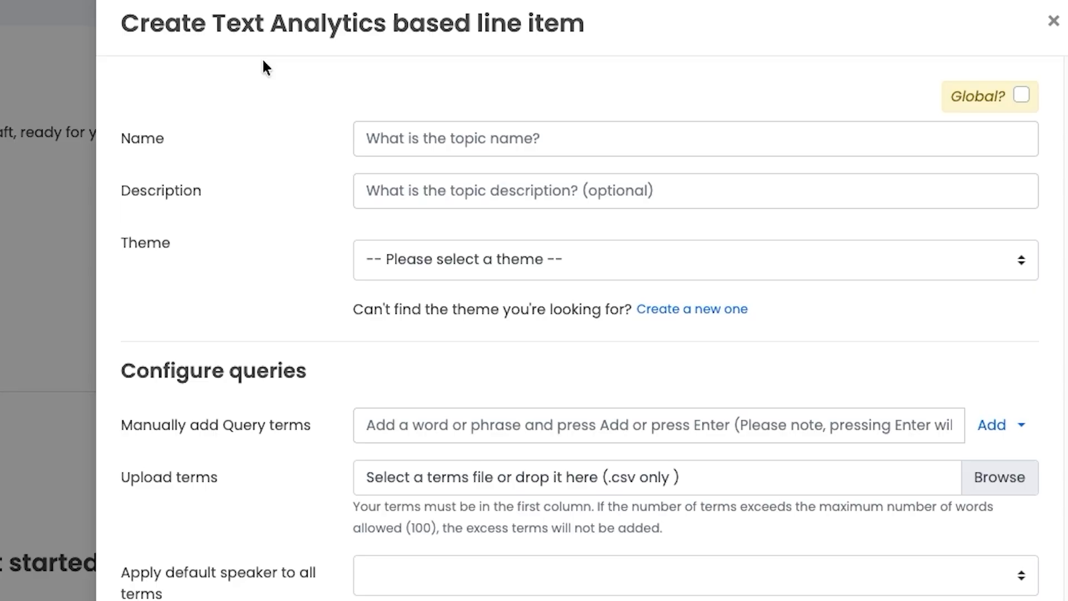
Name the text analytics line item "Did the agent confirm the identity of the customer?".
left_click(478, 145)
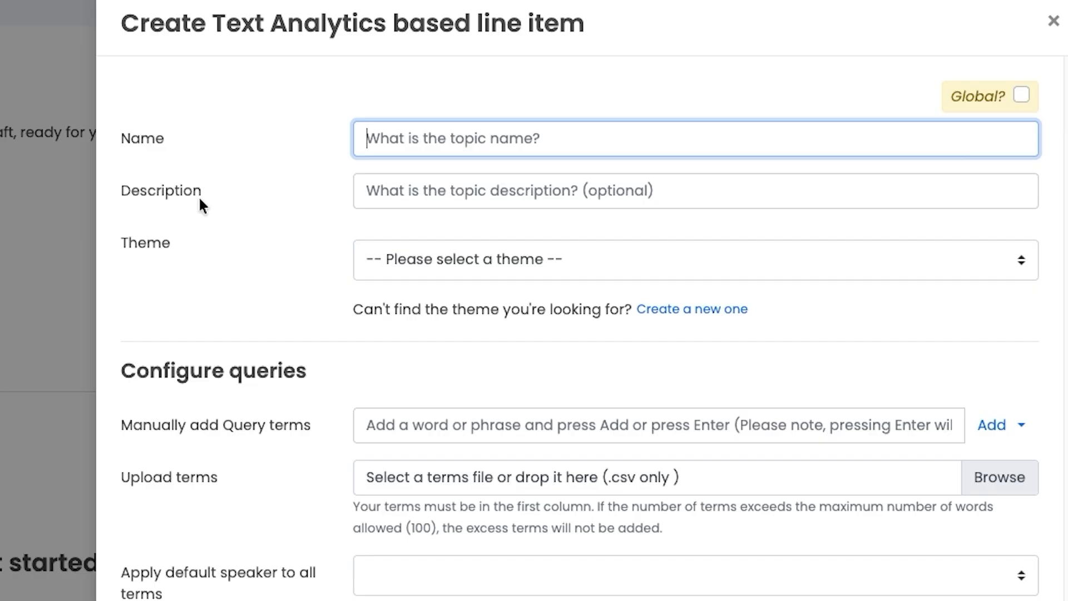
type("Did ")
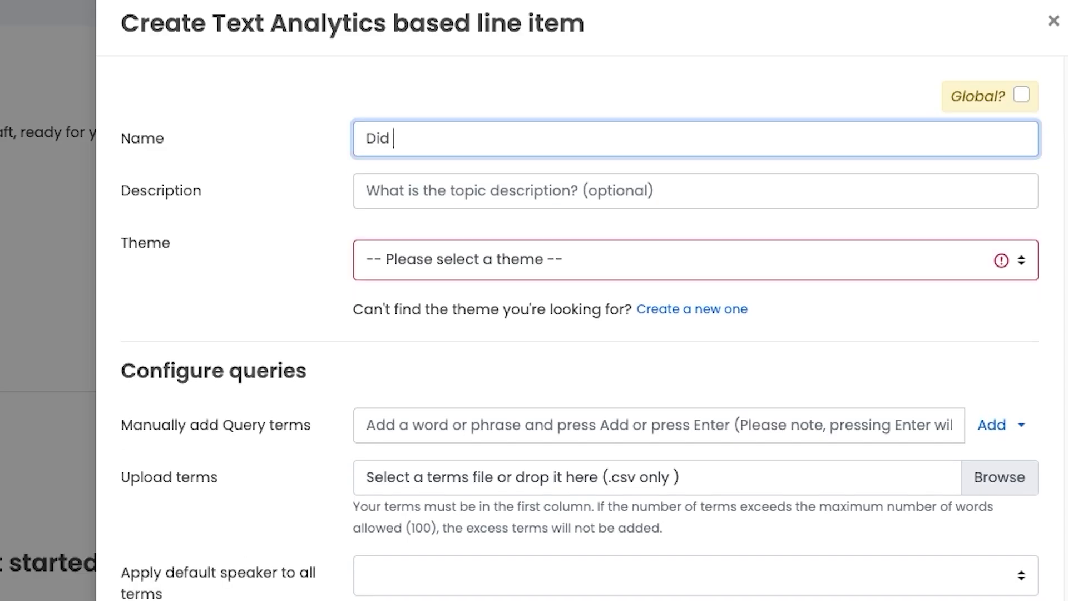
type("the agent cu")
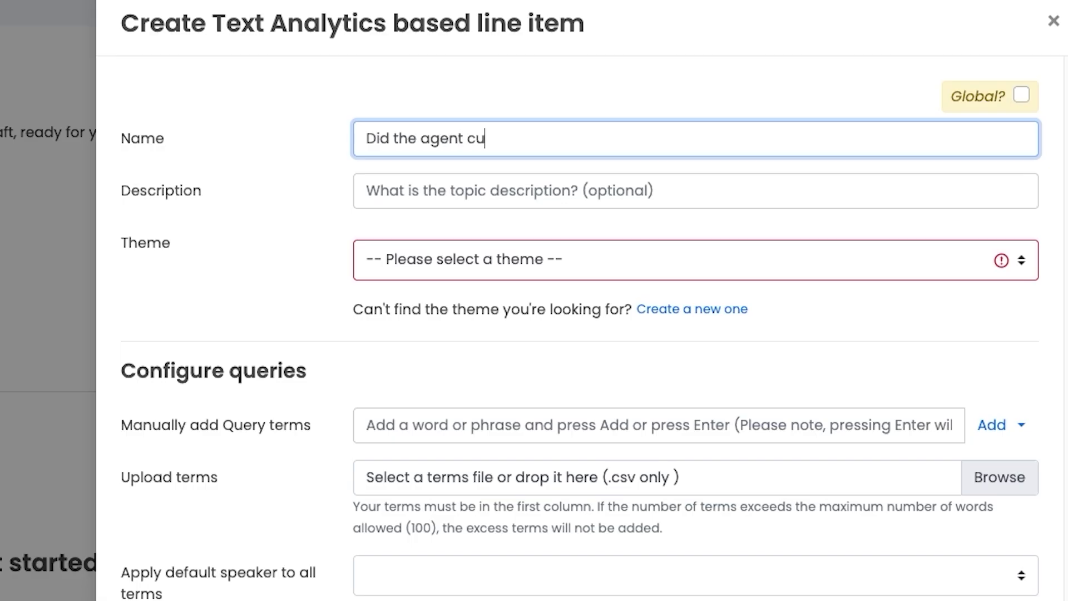
key("BackSpace")
type("onfirm the identity of the cu")
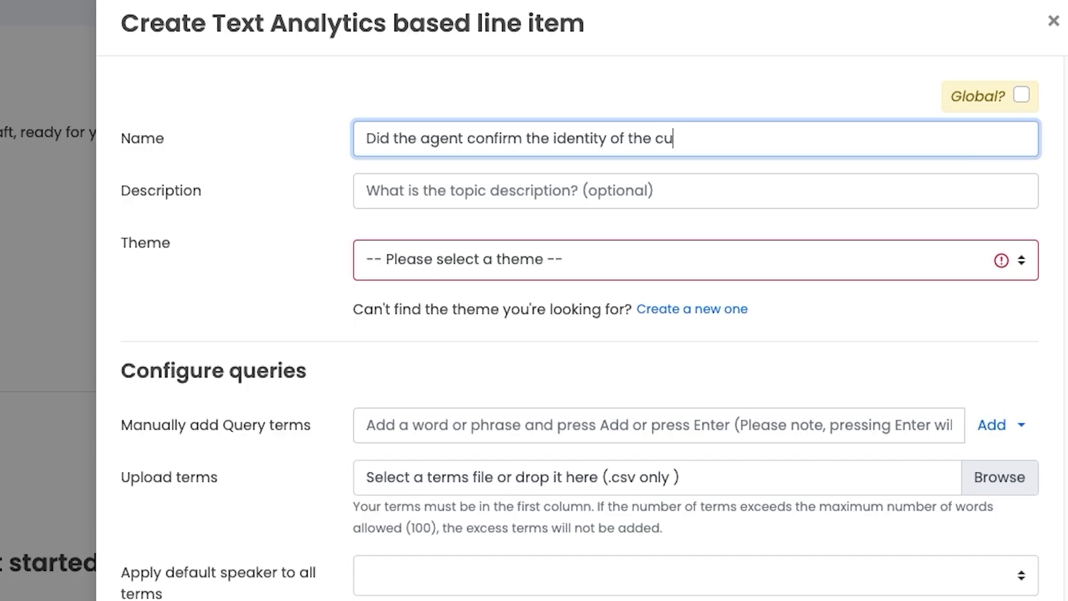
type("stomer?")
Describe the line item as "Line item to verify ID&V" and assign it the Customer Flags theme.
left_click(366, 190)
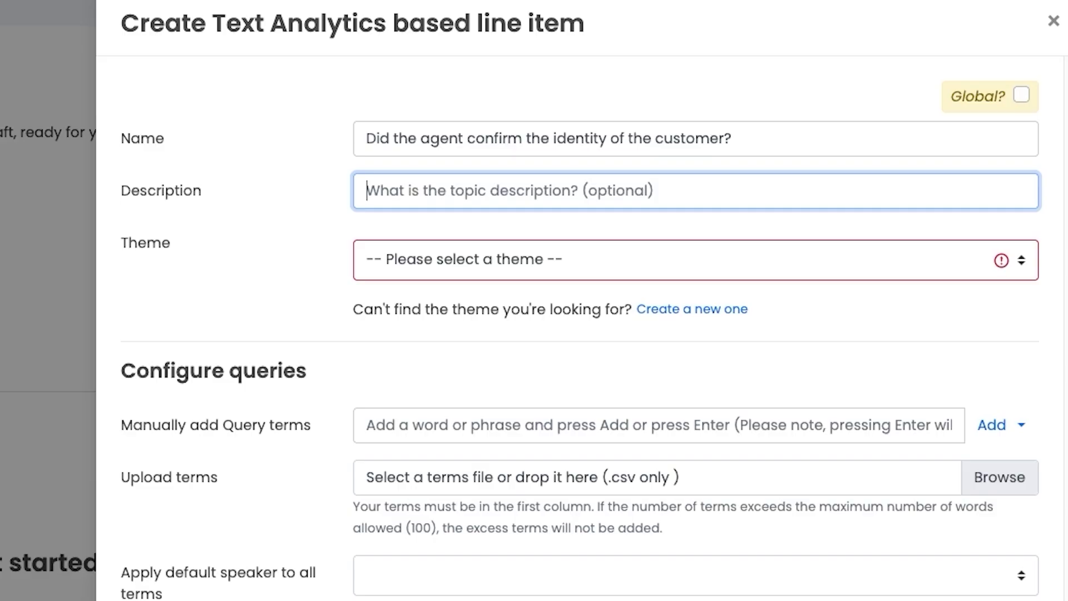
type("Line item to ")
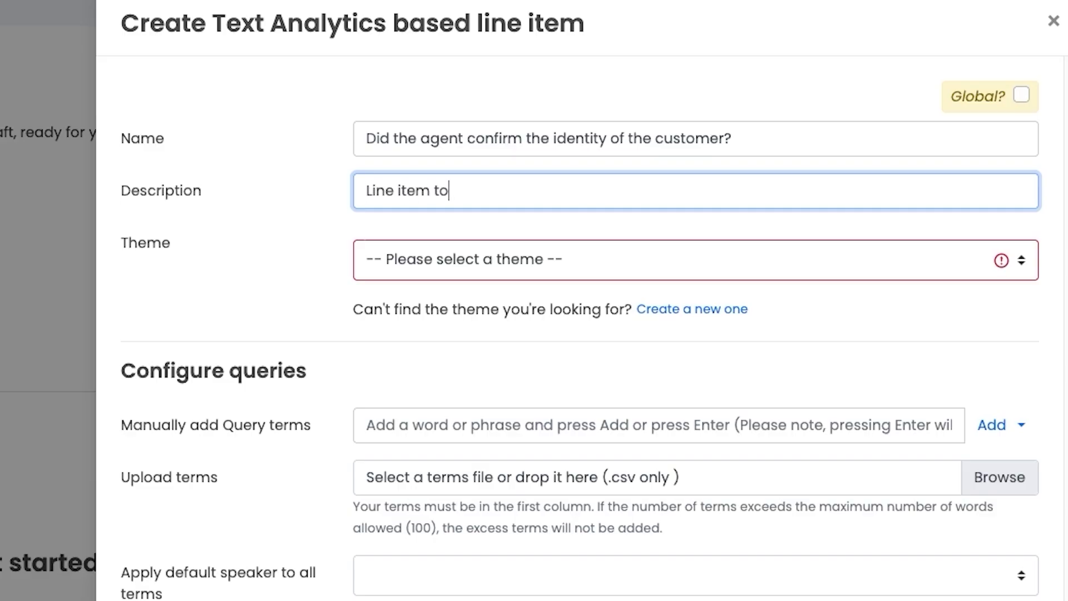
type("verify ID&V")
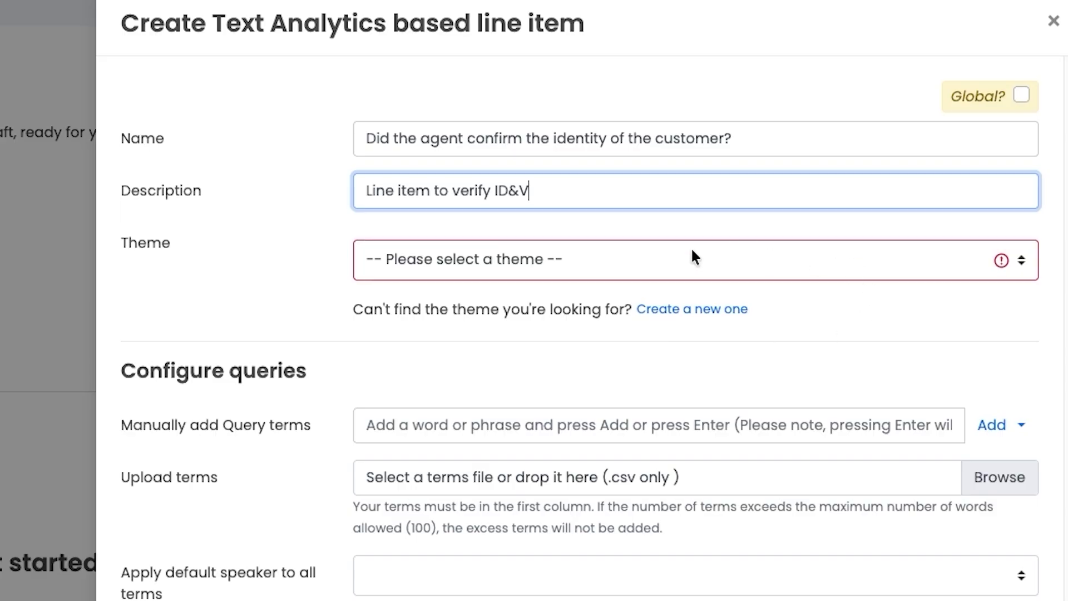
left_click(478, 260)
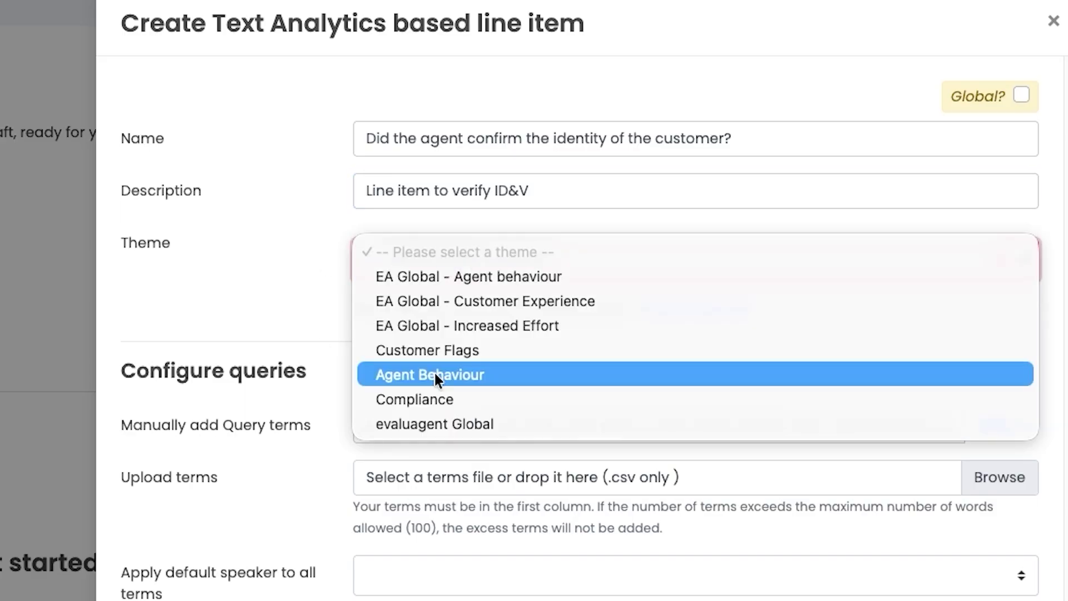
left_click(481, 349)
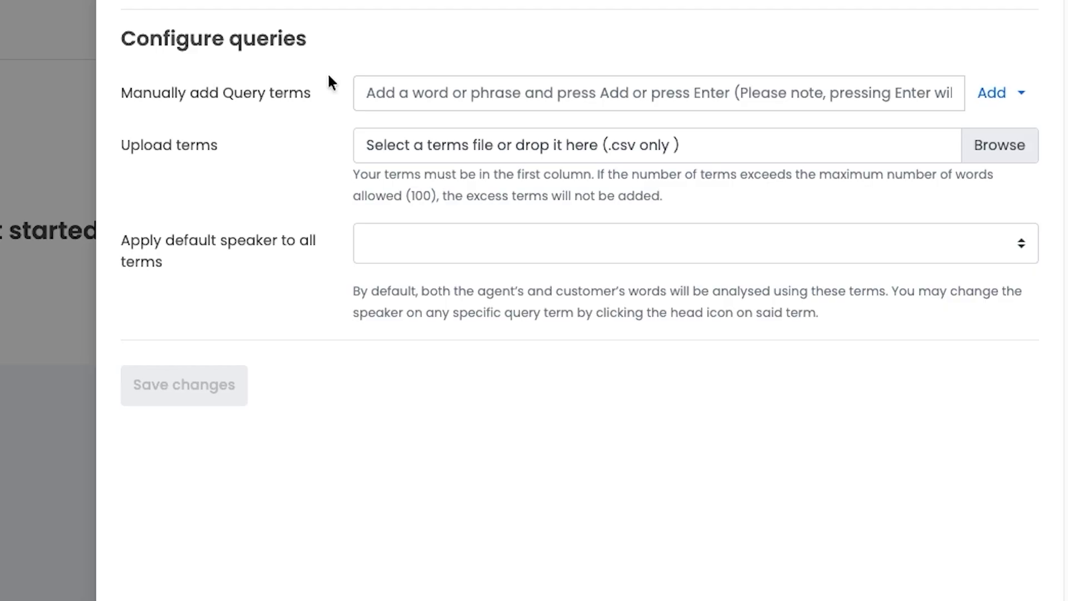
Enter "name, address," as the first manual query terms.
left_click(452, 86)
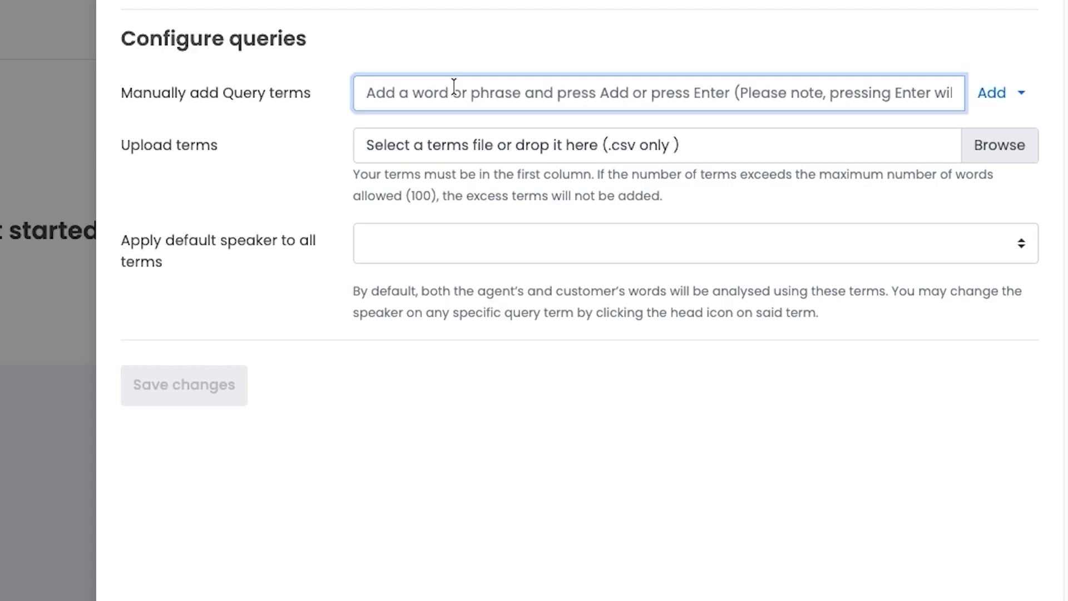
type("name, address, ")
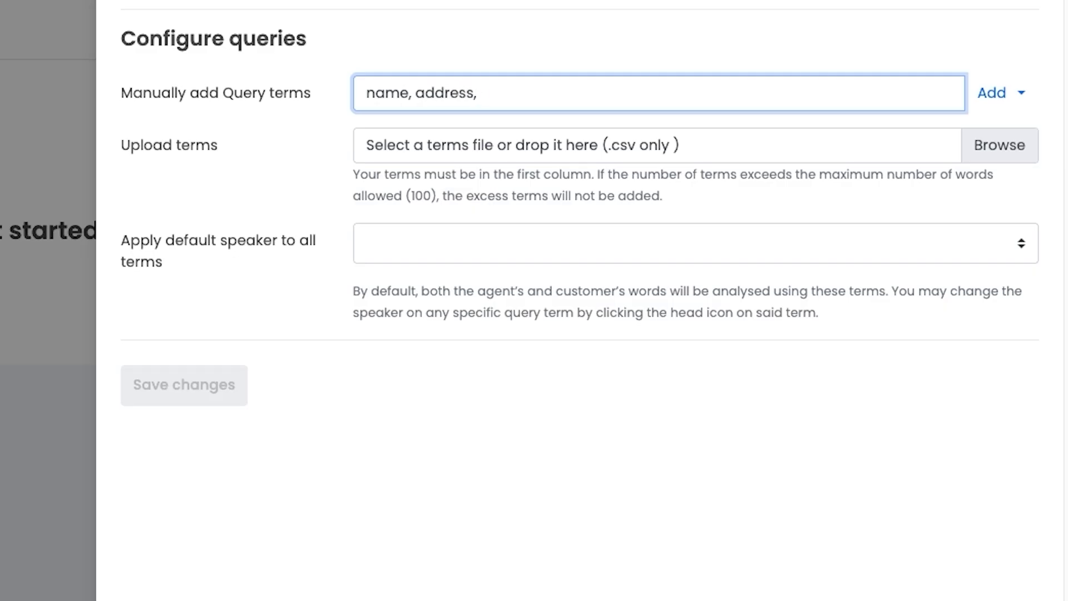
type("reference nub")
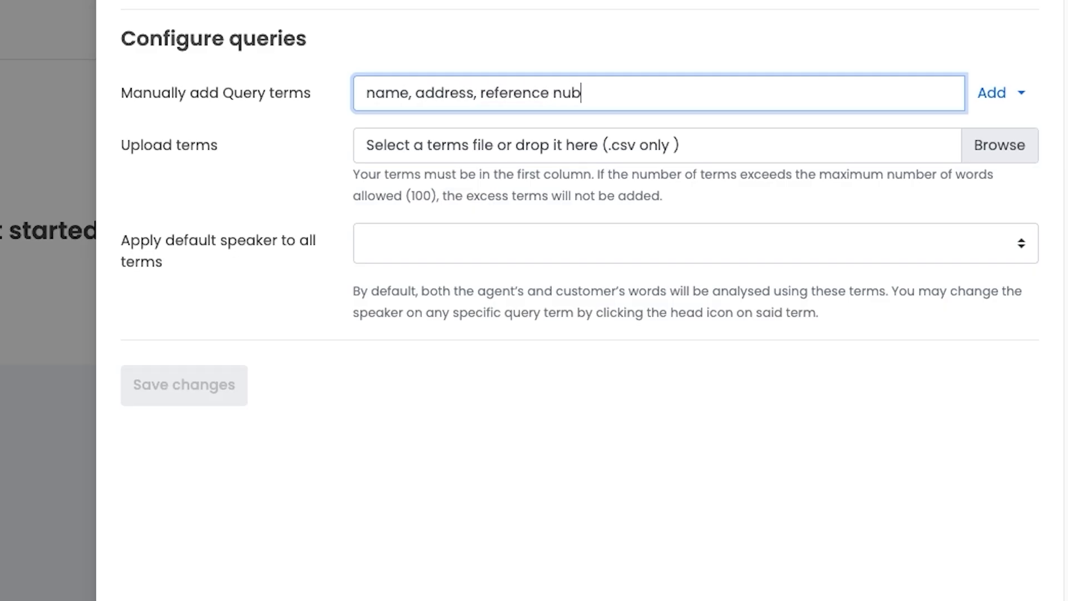
key("BackSpace")
key("BackSpace")
key("BackSpace")
key("BackSpace")
key("BackSpace")
key("BackSpace")
key("BackSpace")
key("BackSpace")
key("BackSpace")
key("BackSpace")
key("BackSpace")
key("BackSpace")
key("BackSpace")
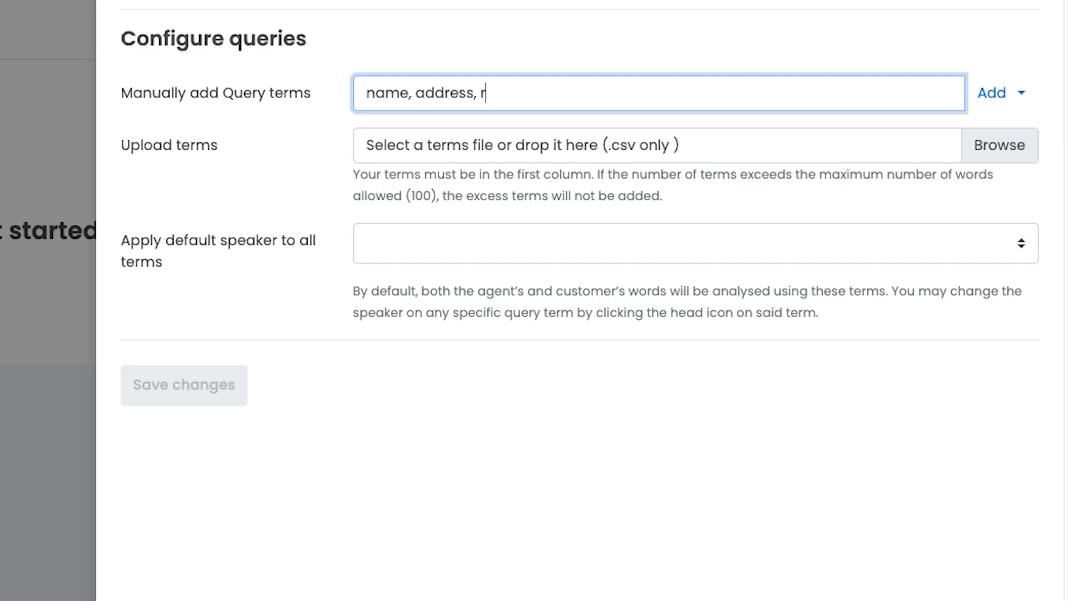
Complete the query terms with "policy number" and add them as separate queries after each comma.
type("policy number")
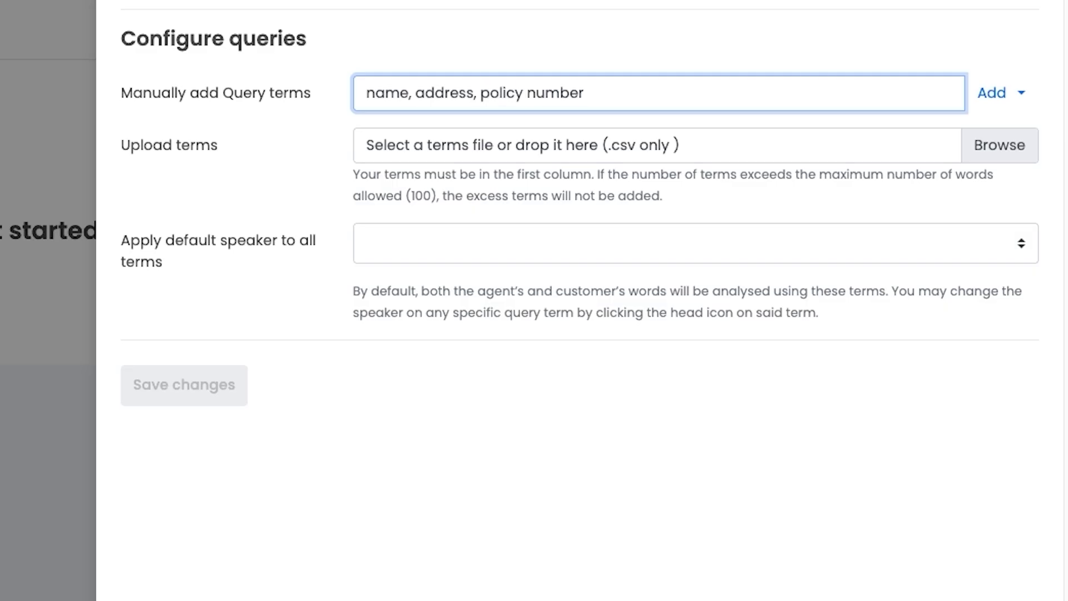
left_click(1020, 98)
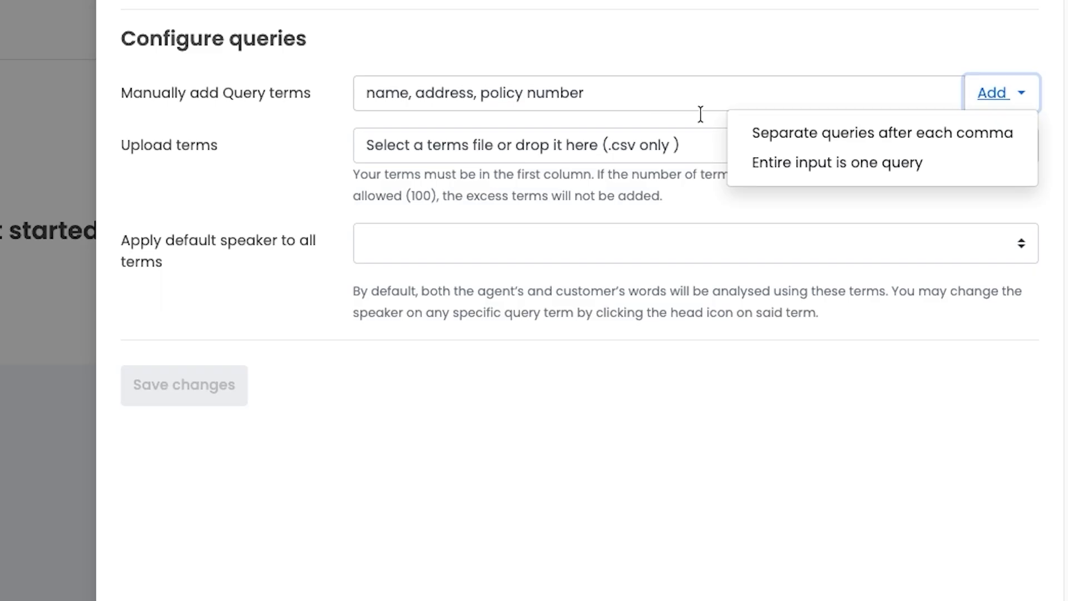
left_click(836, 134)
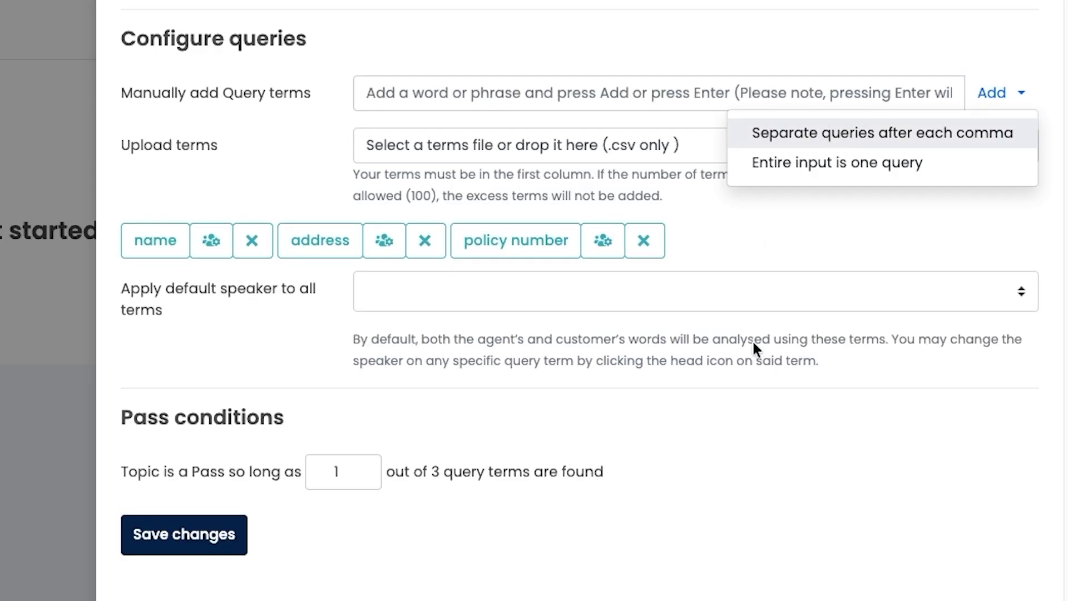
left_click(866, 243)
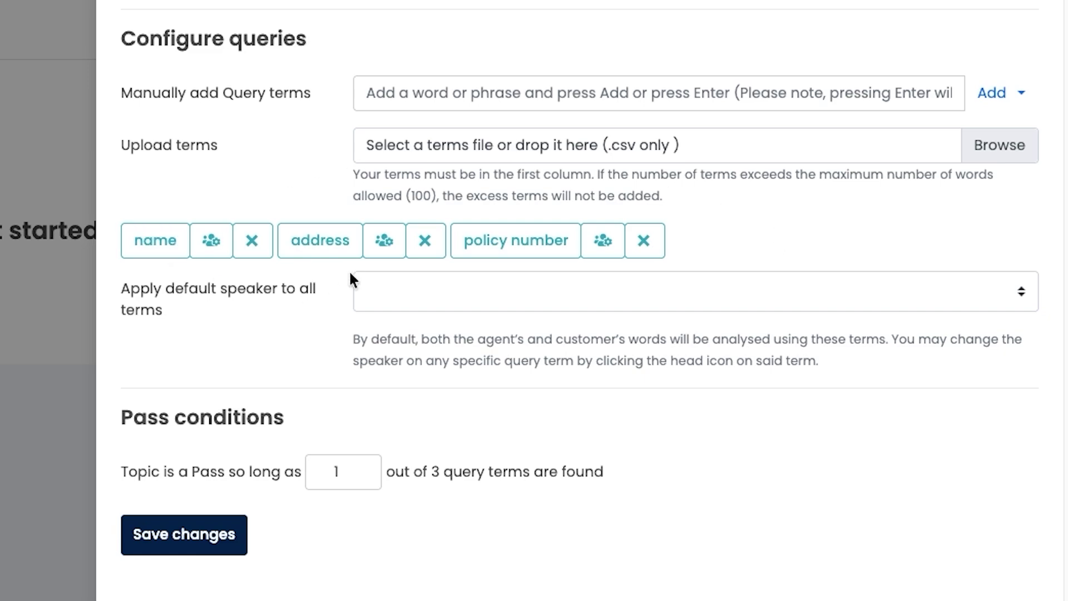
Cycle the "address" term's speaker through the available speaker options.
left_click(383, 251)
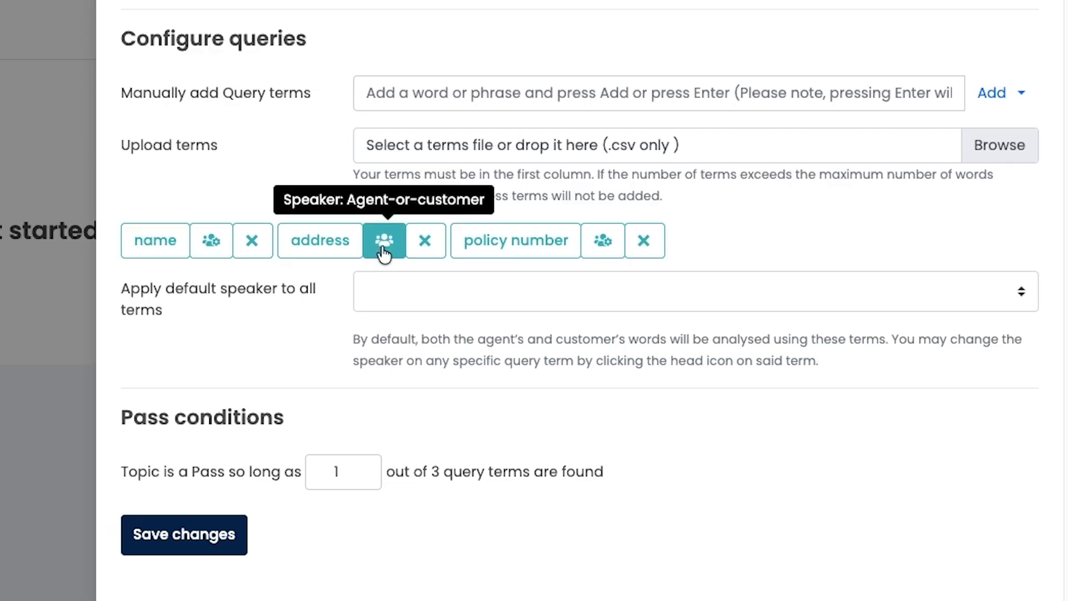
left_click(383, 252)
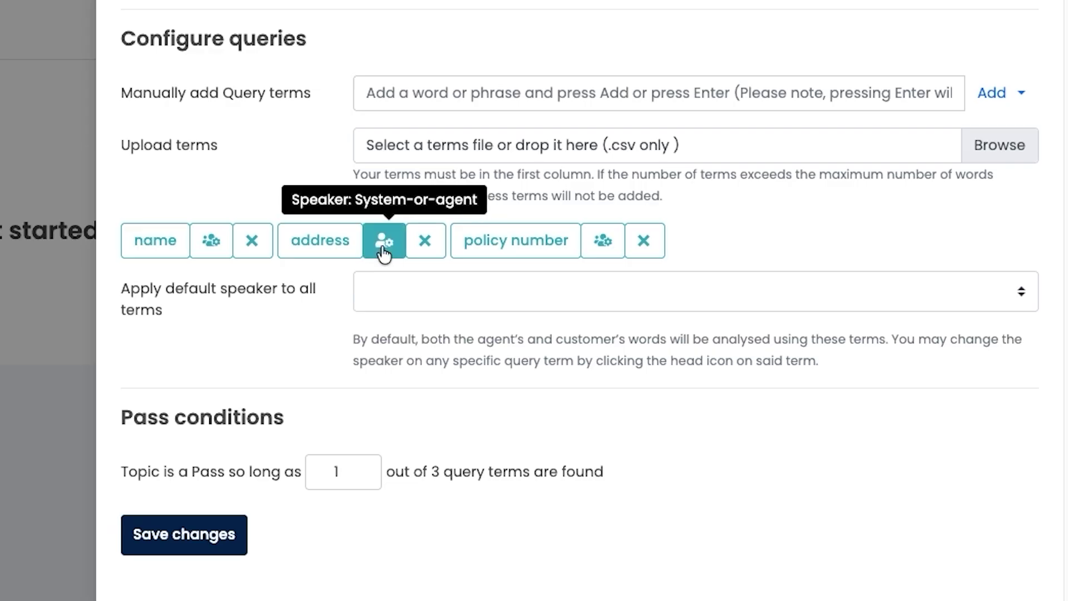
left_click(384, 252)
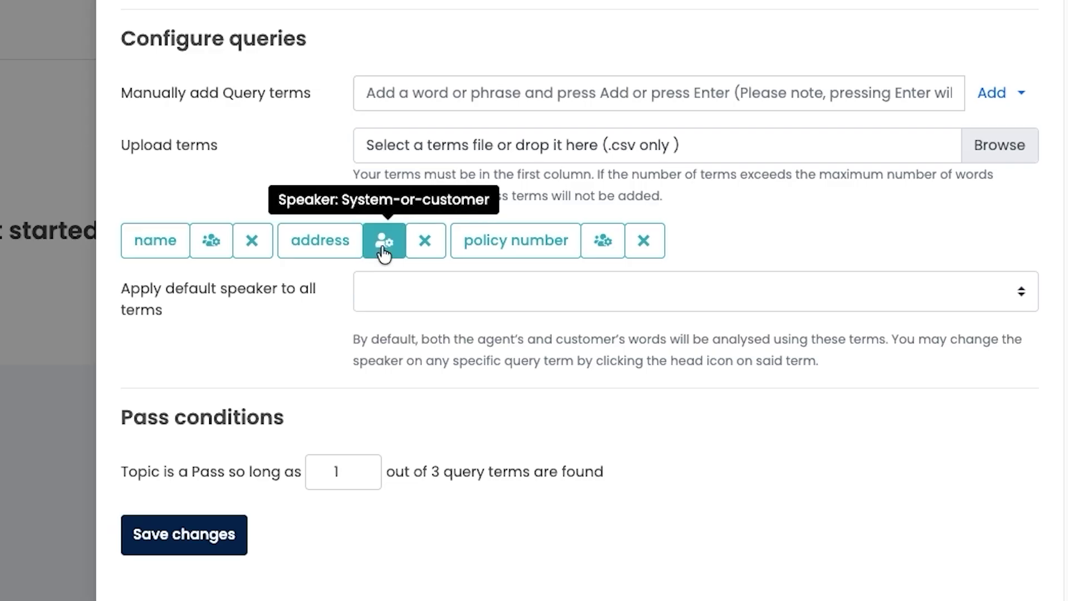
left_click(384, 252)
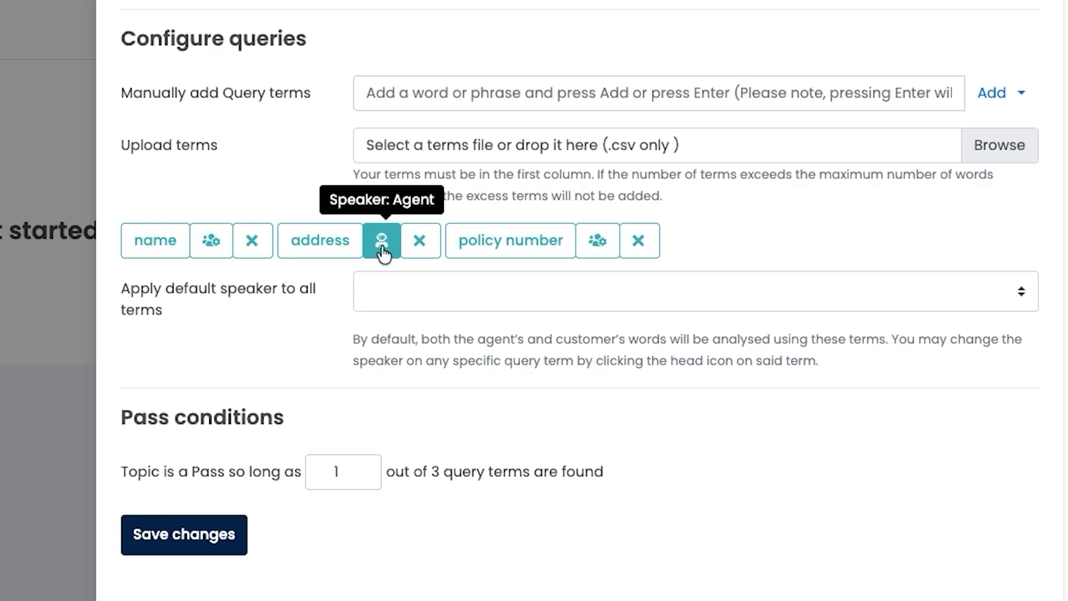
left_click(384, 252)
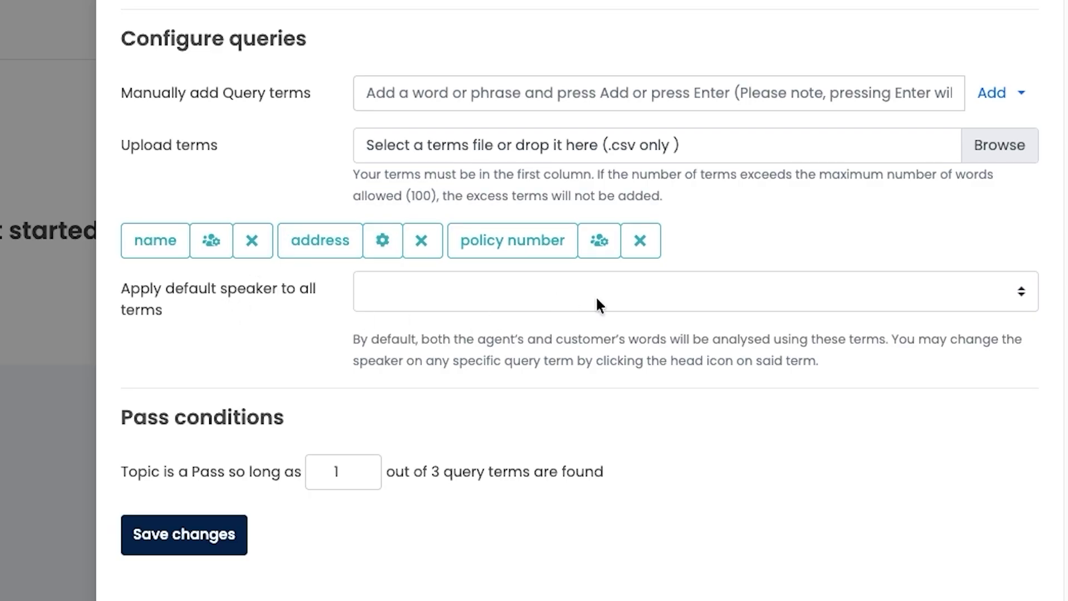
Apply Agent as the default speaker to all query terms.
left_click(872, 306)
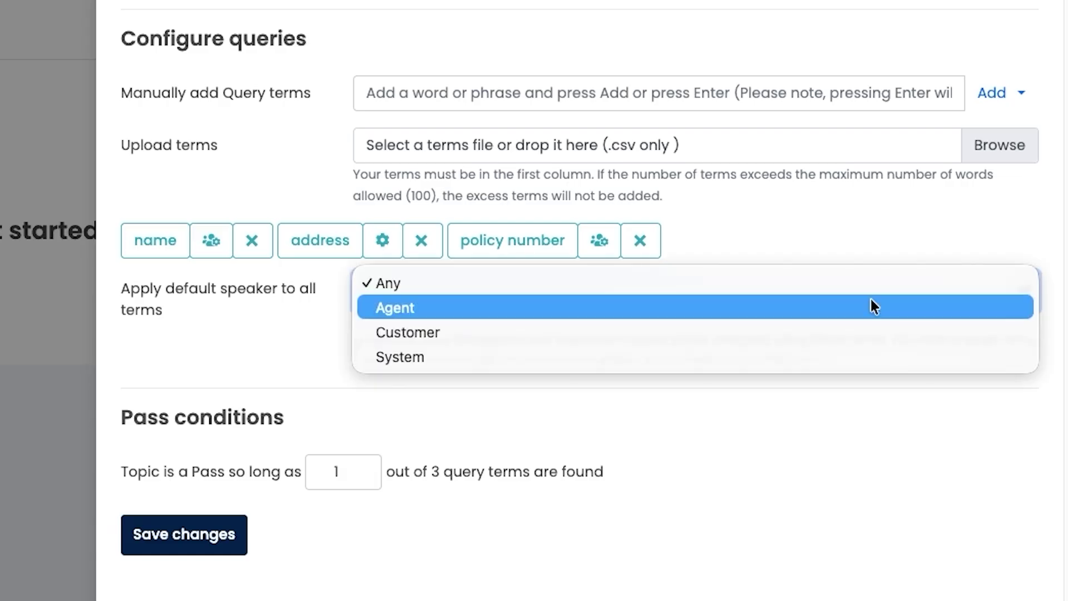
left_click(411, 309)
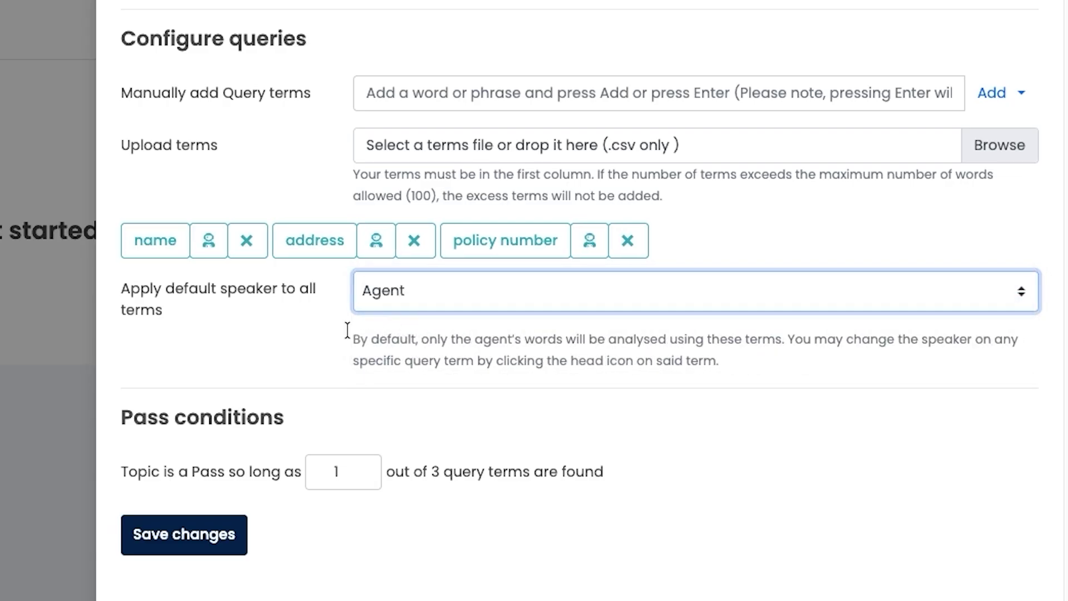
left_click(299, 338)
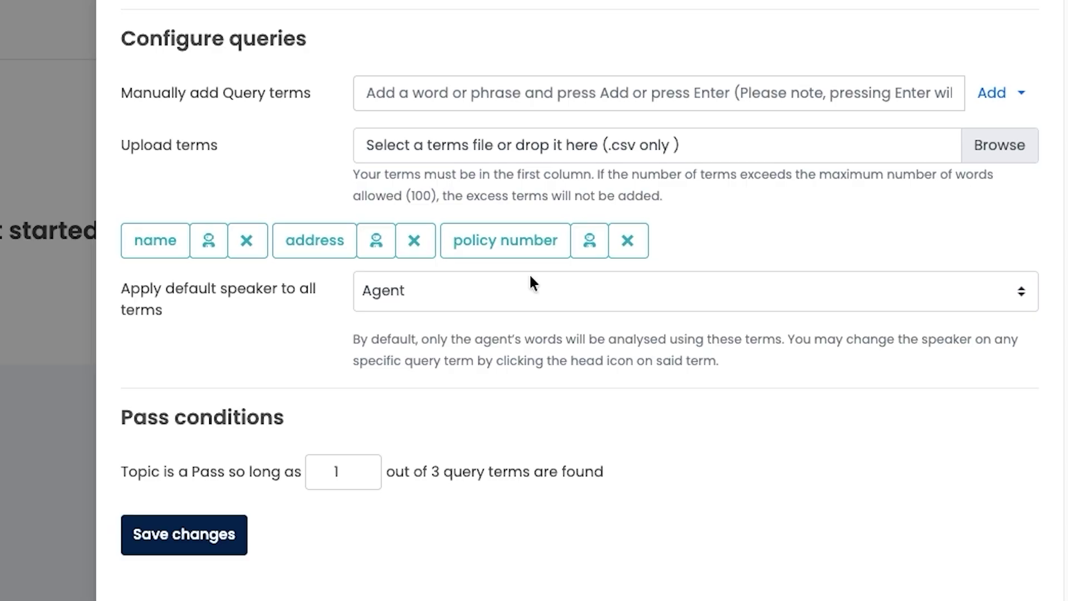
Change the word "policy" in the "policy number" query term to the Synonym type.
left_click(790, 378)
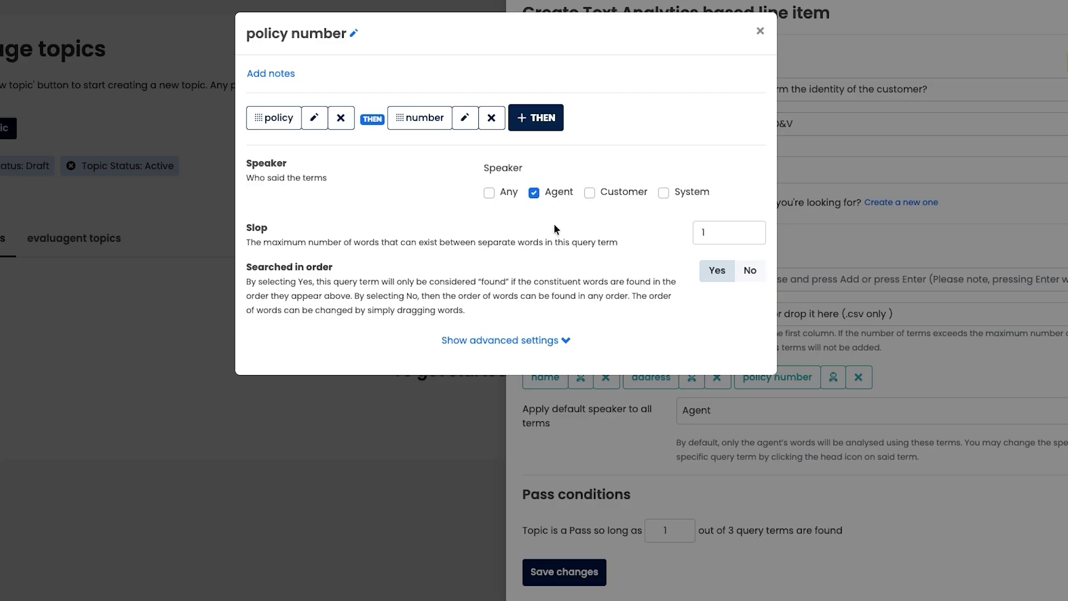
left_click(315, 121)
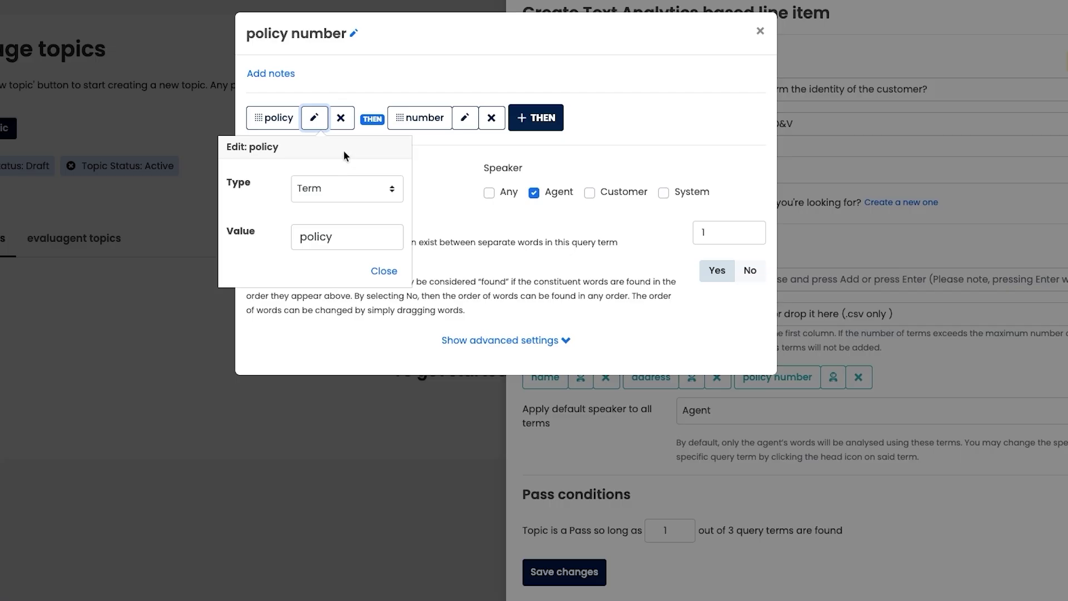
left_click(382, 192)
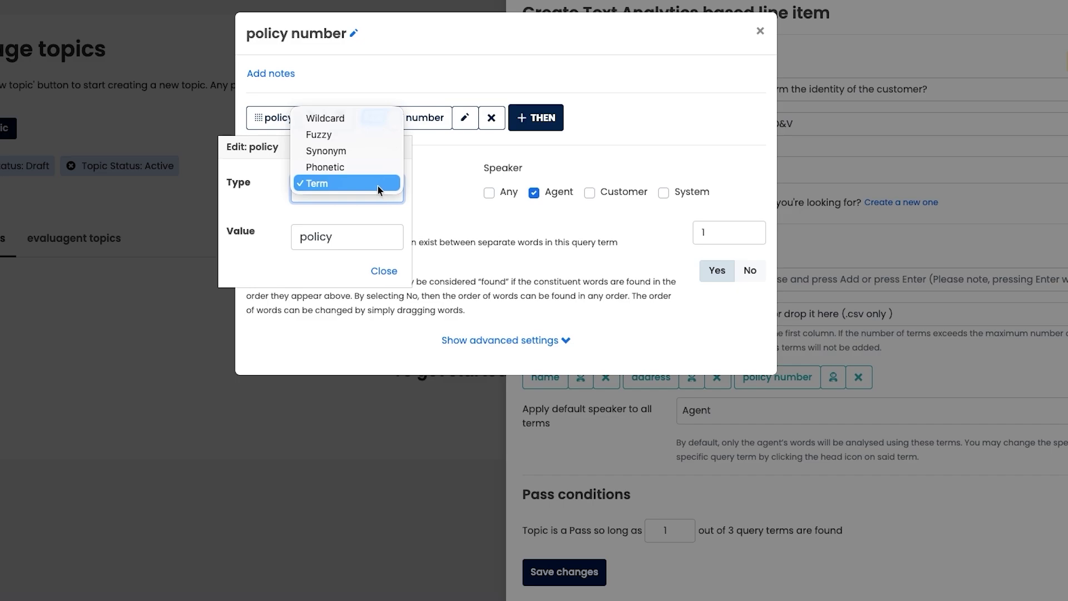
left_click(348, 152)
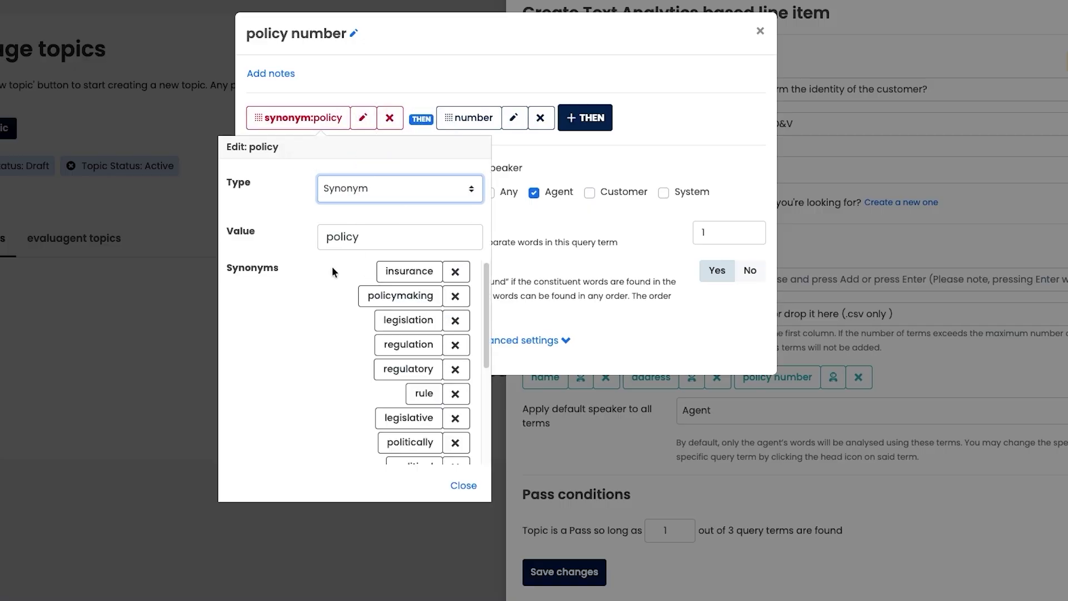
Review the suggested synonyms for "policy" and add "reference" as a new synonym.
scroll(331, 266, "down", 3)
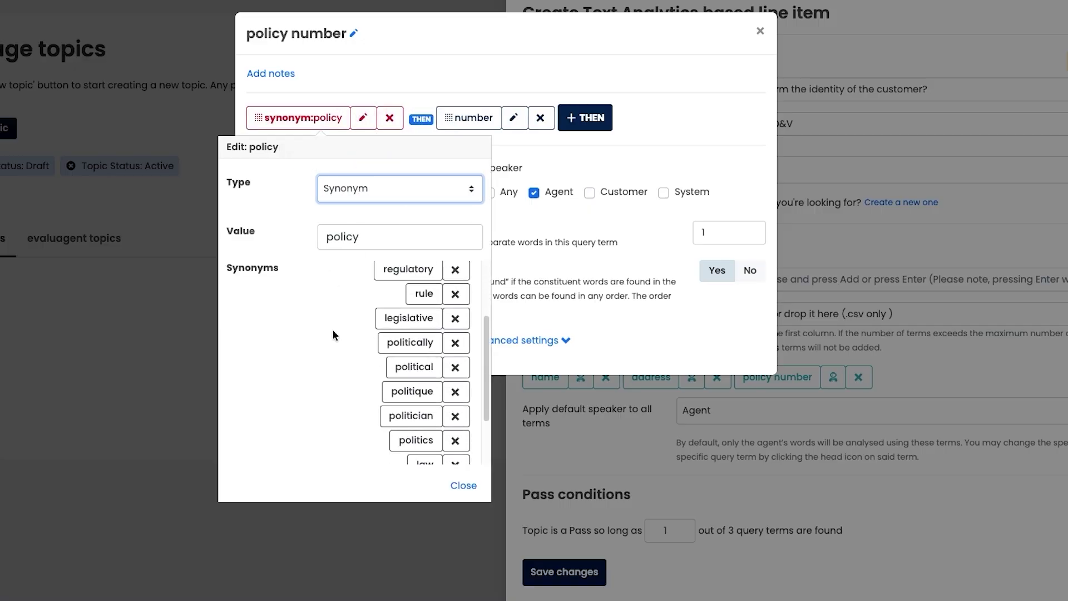
scroll(332, 334, "down", 1)
scroll(332, 334, "up", 4)
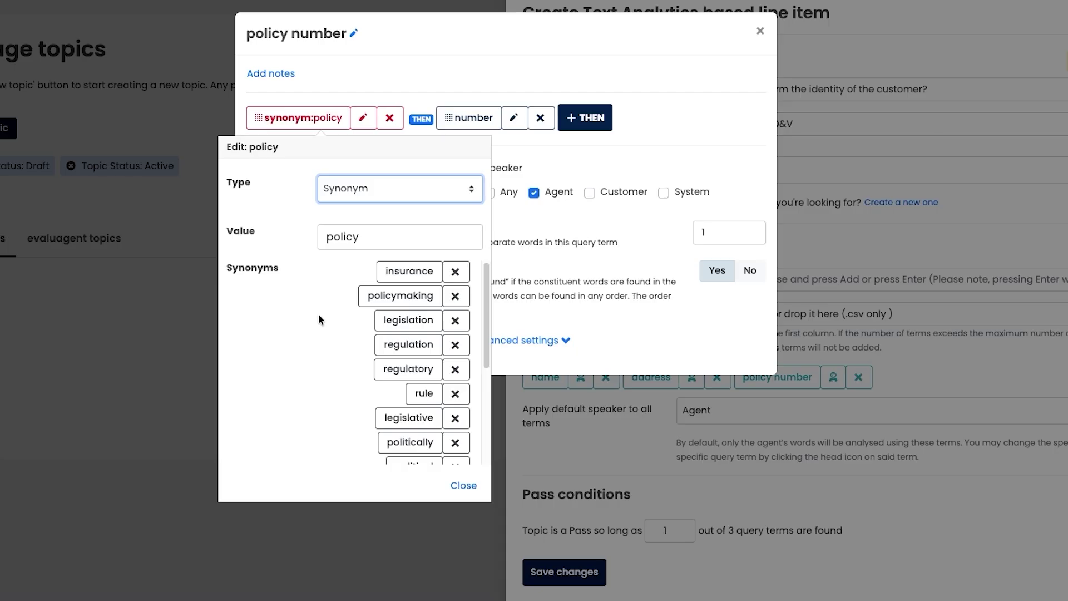
scroll(345, 339, "down", 5)
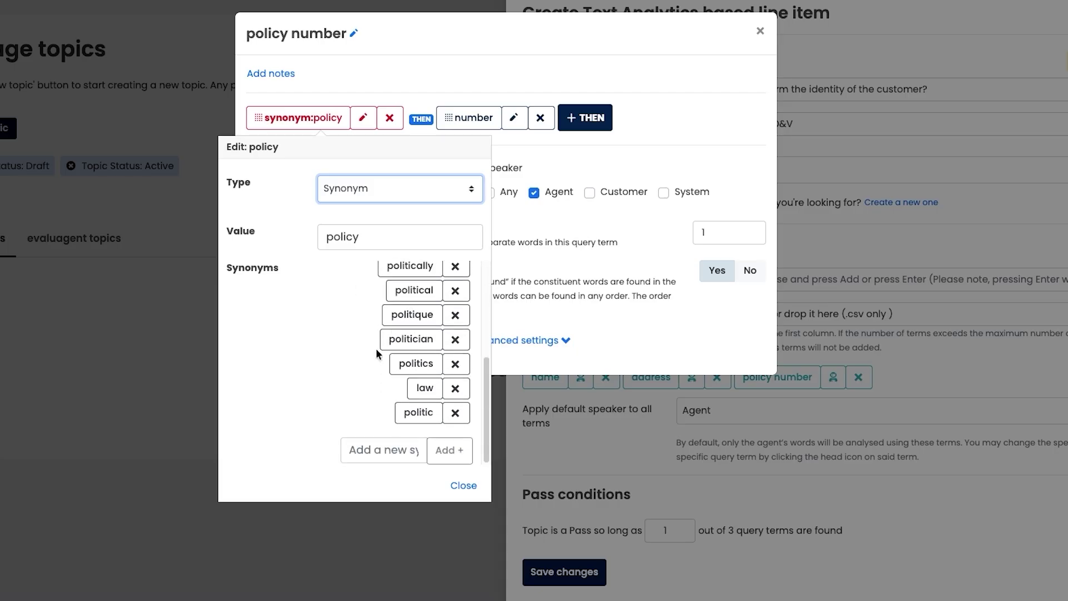
left_click(373, 448)
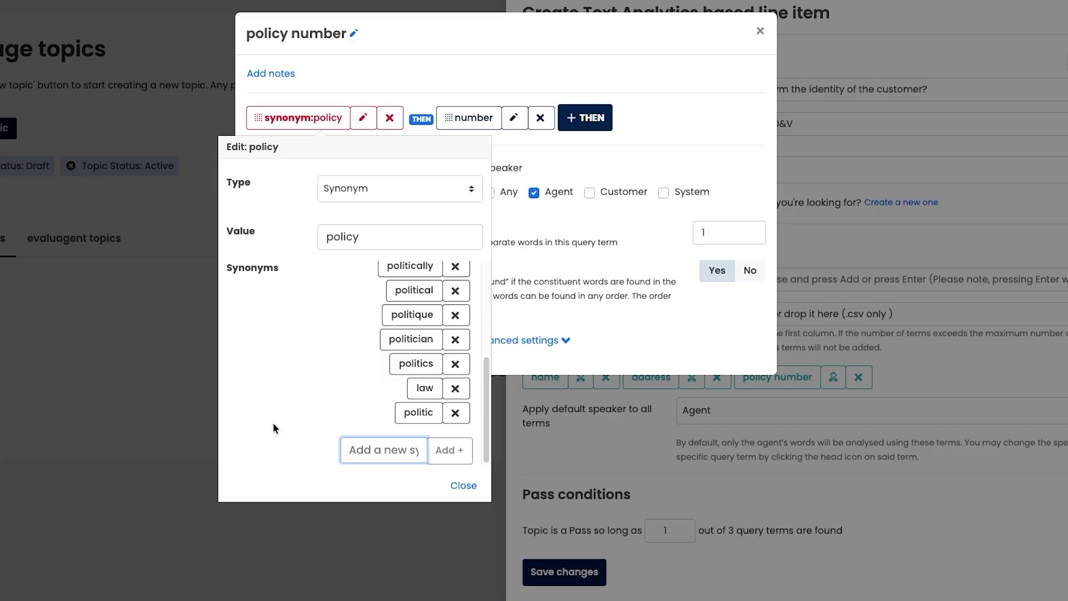
type("reference")
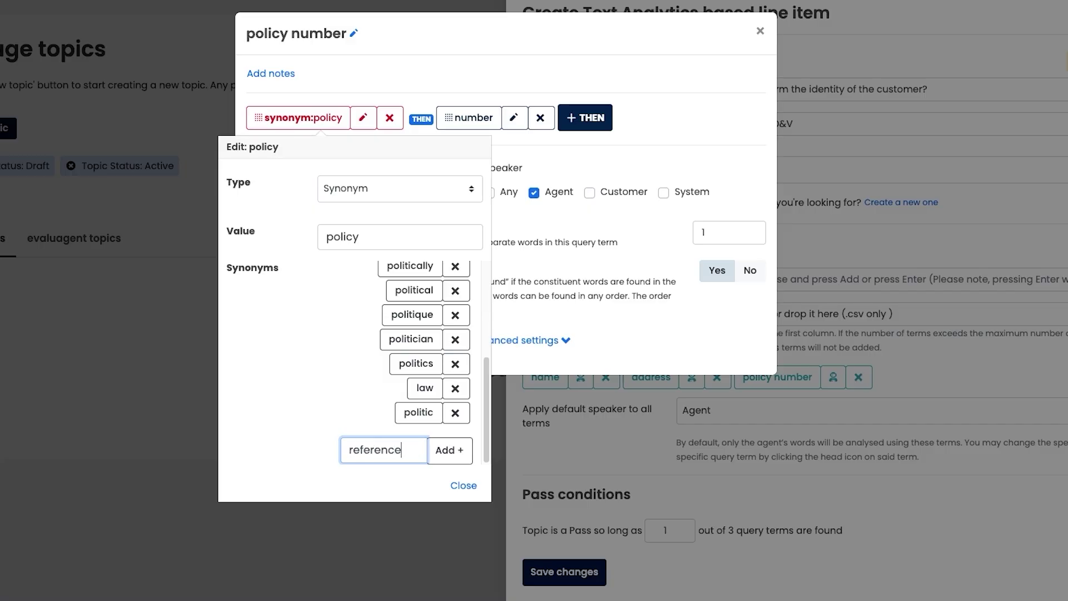
left_click(448, 450)
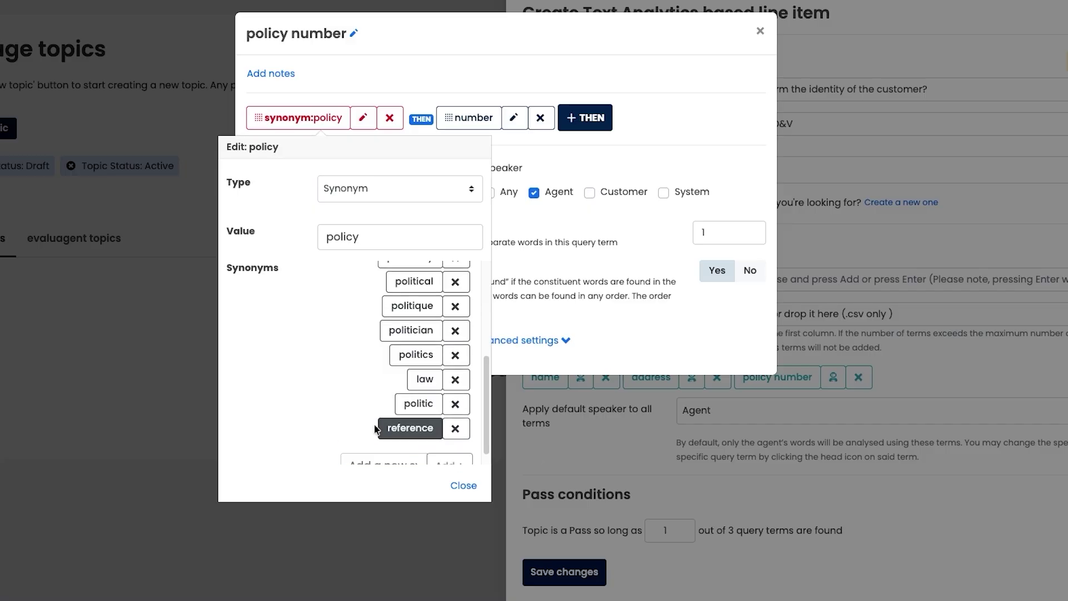
Add "account" as another synonym for "policy" and close the word's editor.
scroll(373, 442, "up", 1)
scroll(379, 412, "down", 2)
scroll(379, 411, "up", 1)
scroll(380, 441, "down", 2)
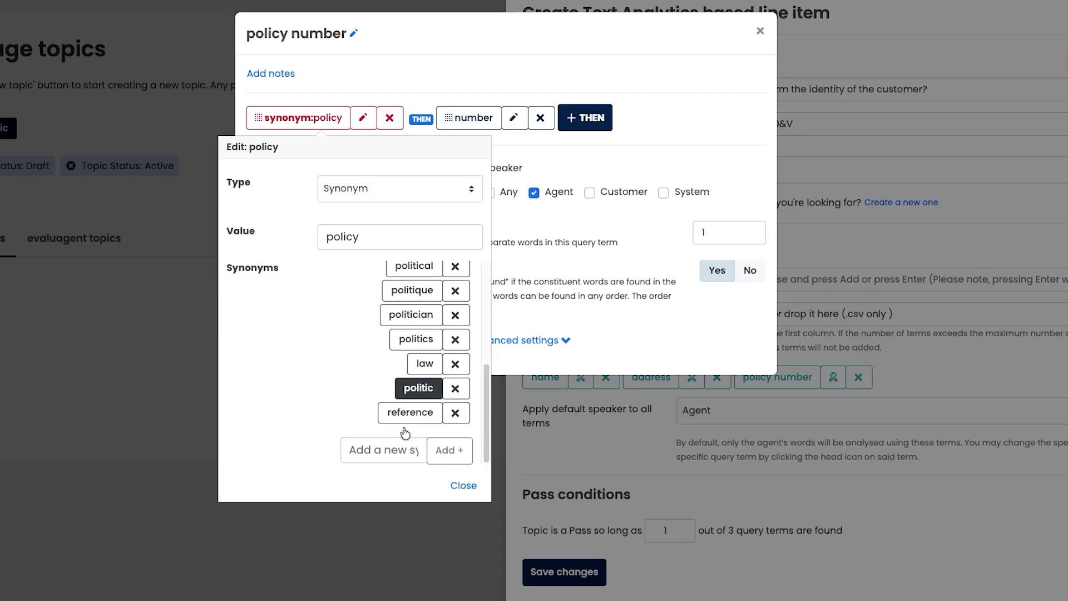
left_click(391, 449)
type("account")
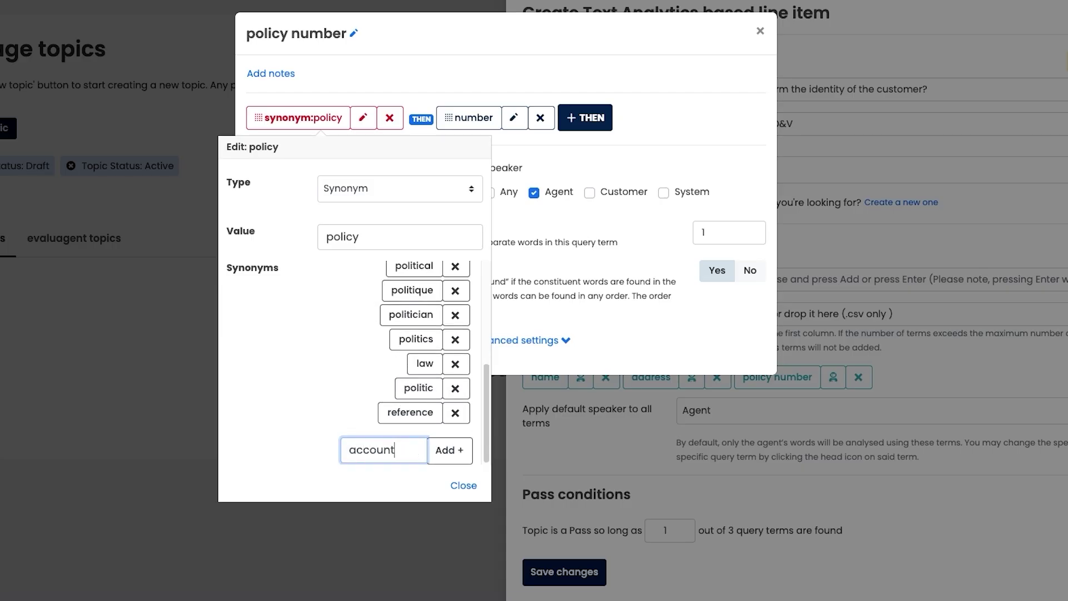
left_click(449, 445)
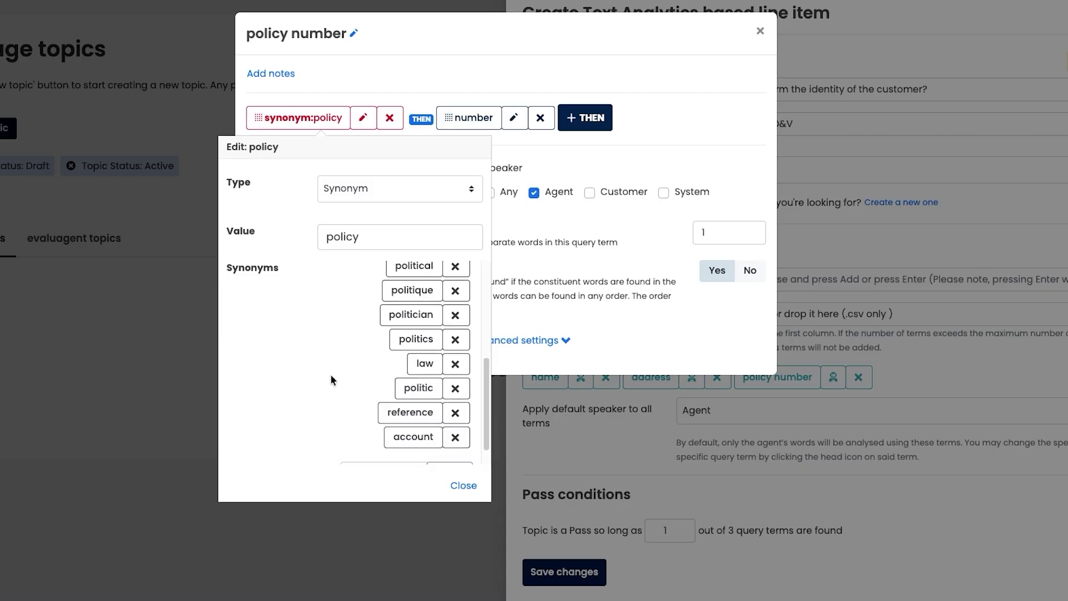
scroll(333, 372, "down", 1)
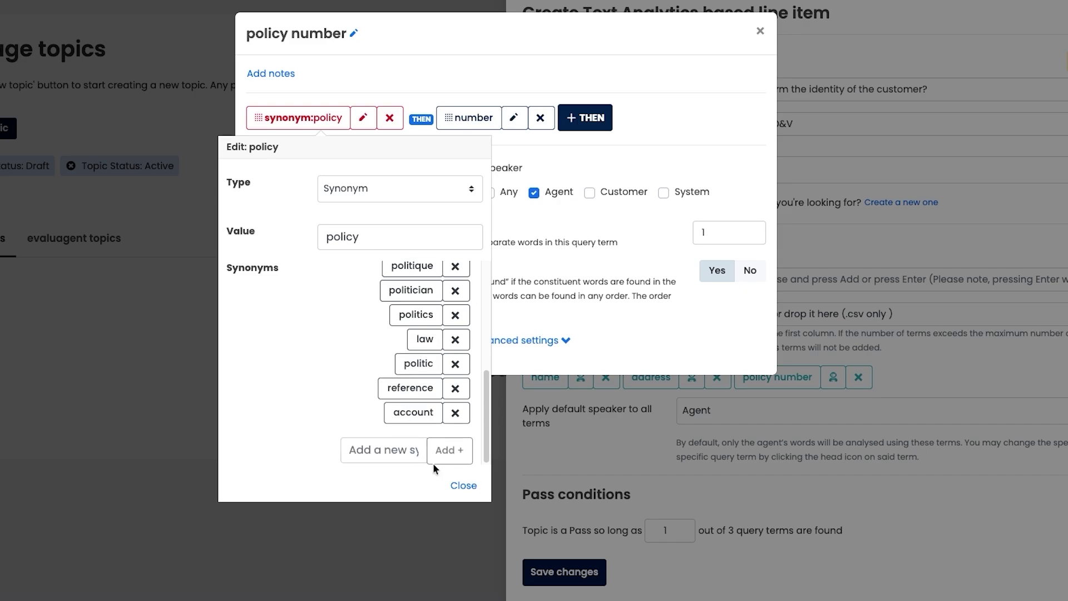
left_click(463, 486)
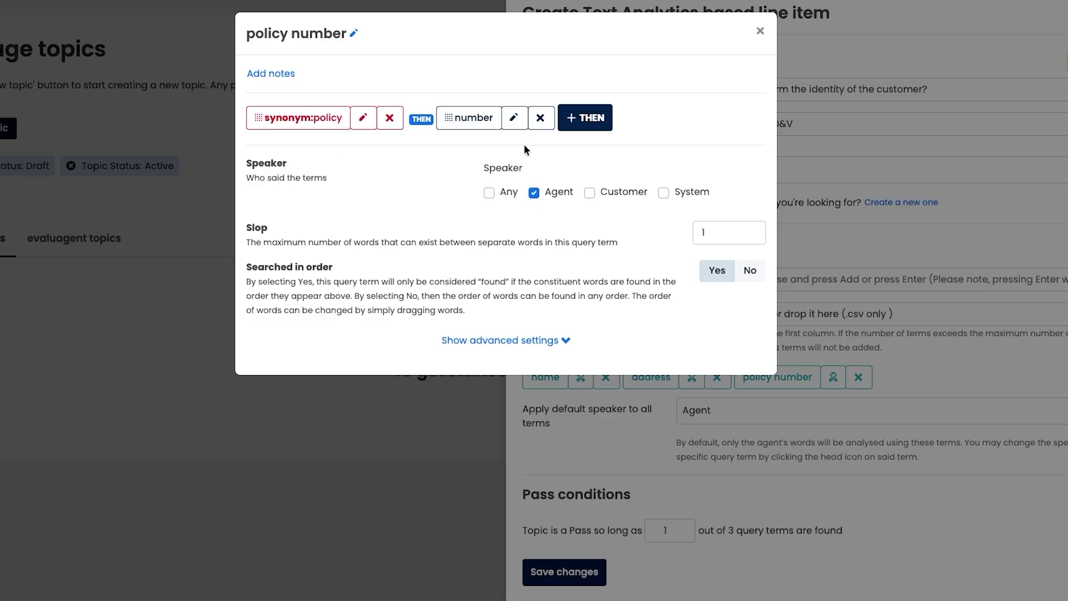
Change the word "number" in the "policy number" query term to the Wildcard type with the value "cancel*".
left_click(513, 117)
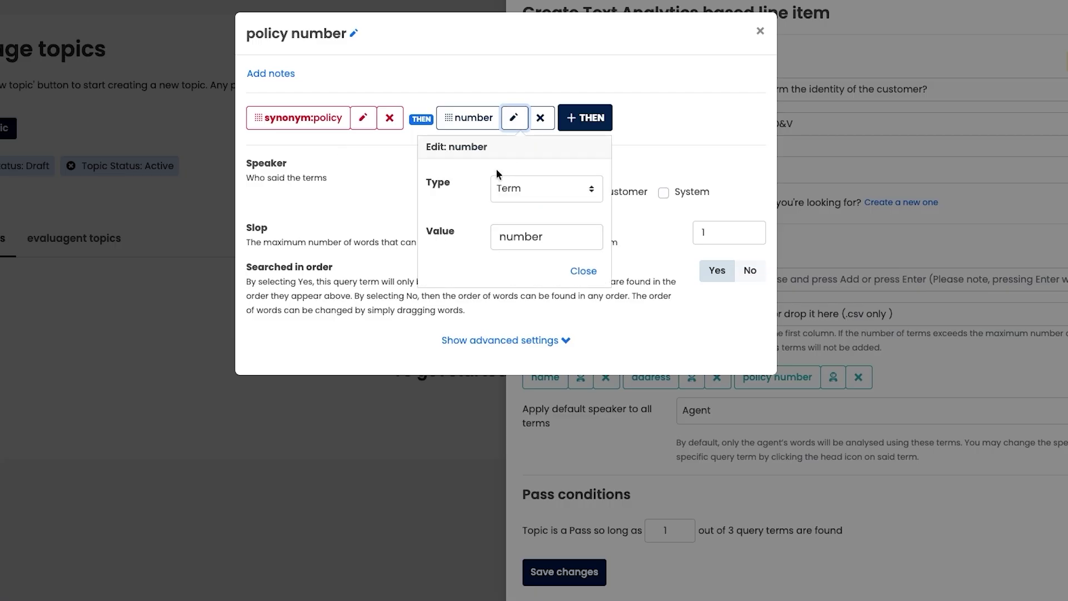
left_click(537, 188)
left_click(567, 114)
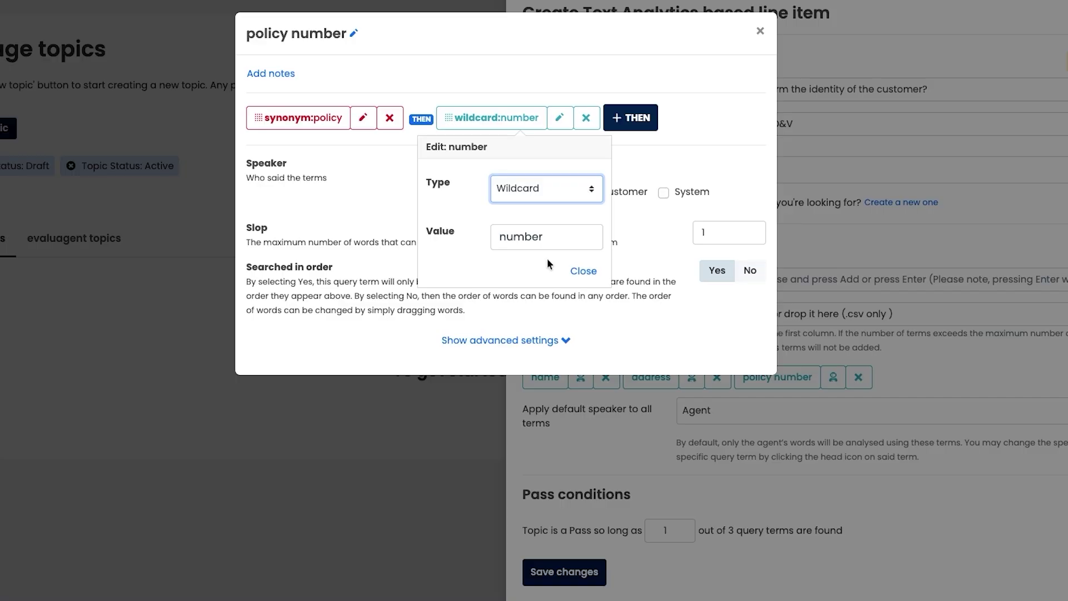
left_click(547, 236)
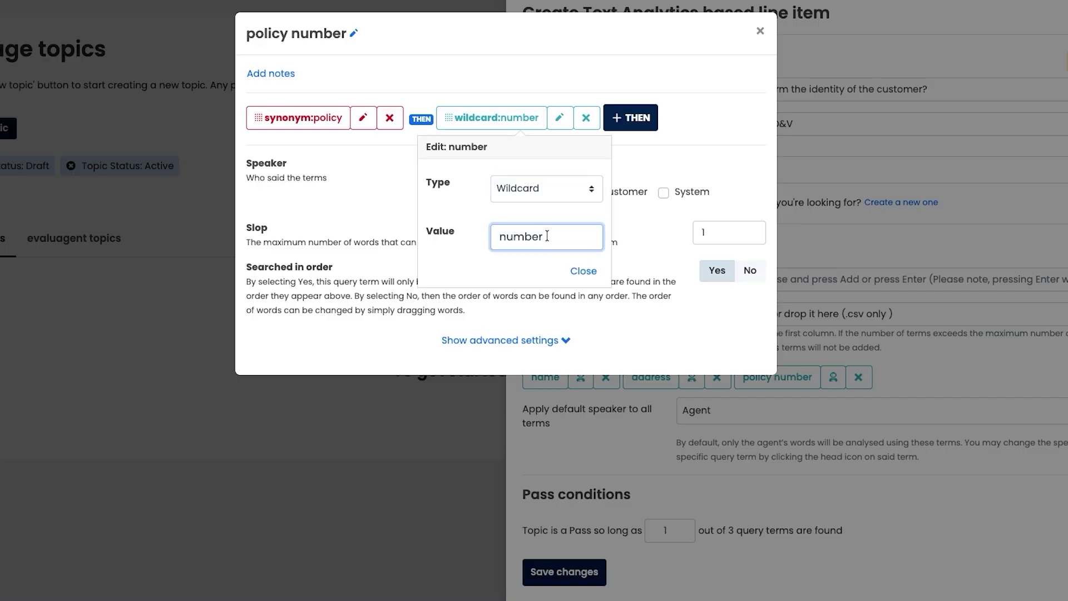
left_click(511, 232)
double_click(511, 232)
type("cancel")
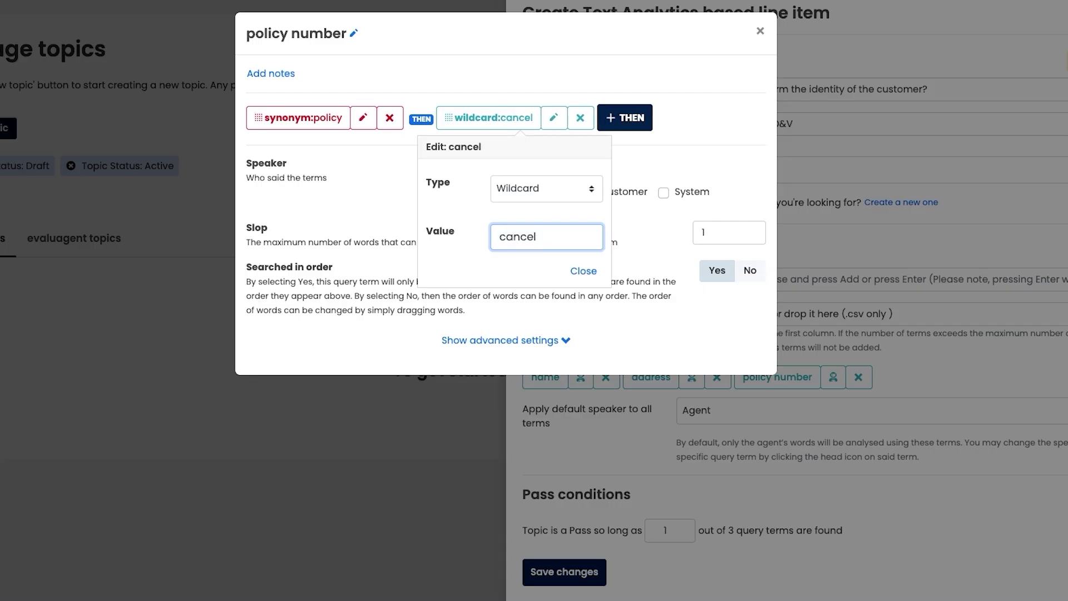
type("*")
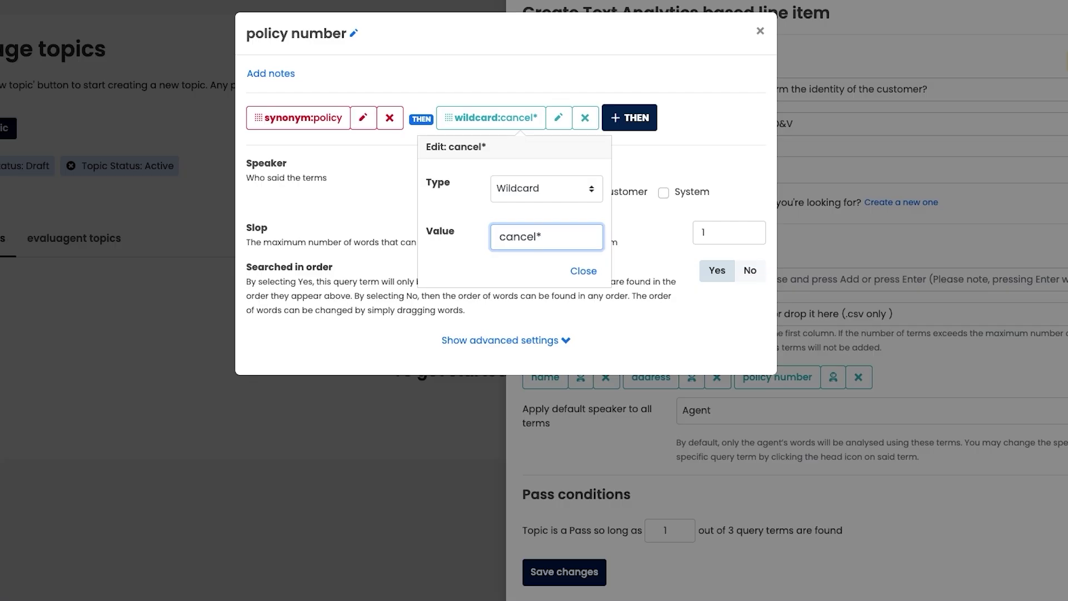
Replace the wildcard word's value with "refund*".
key("ctrl+a")
type("refund")
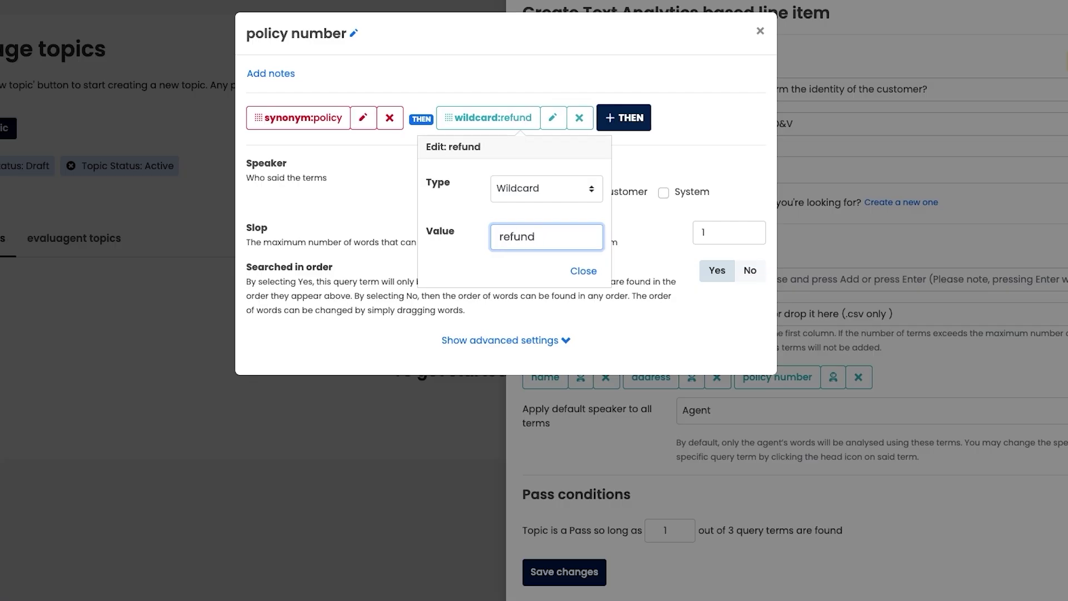
type("*")
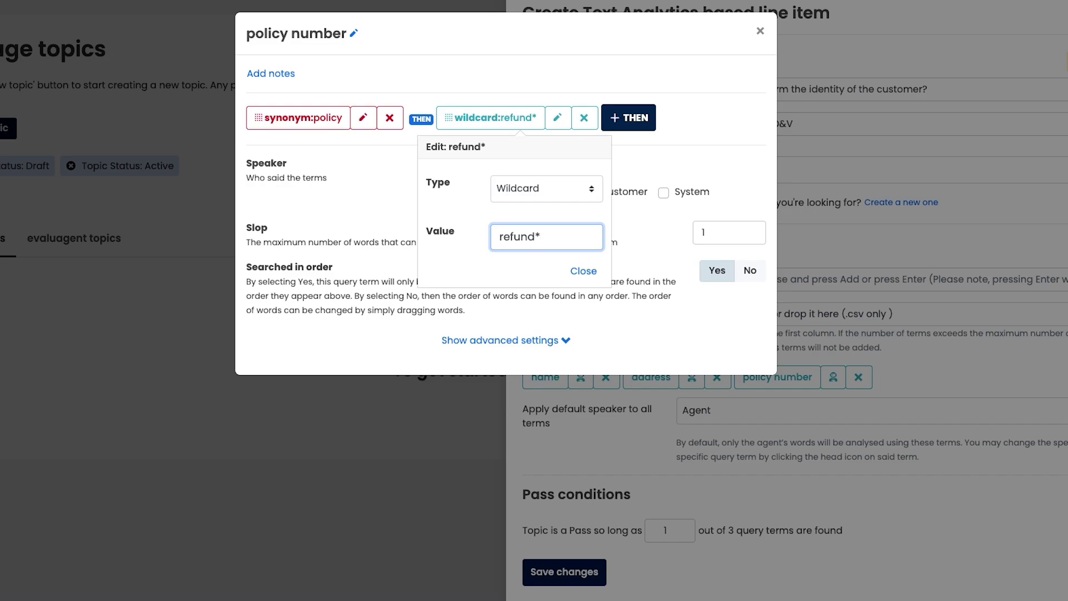
Remove the asterisk from "refund*" and change the word's type to Fuzzy.
key("BackSpace")
left_click(543, 189)
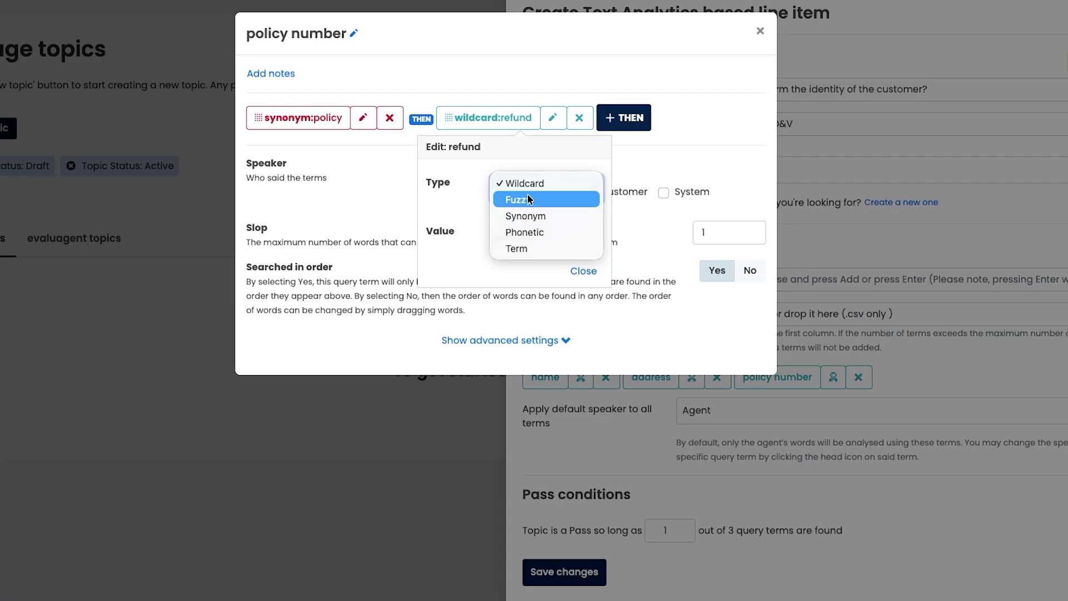
left_click(528, 199)
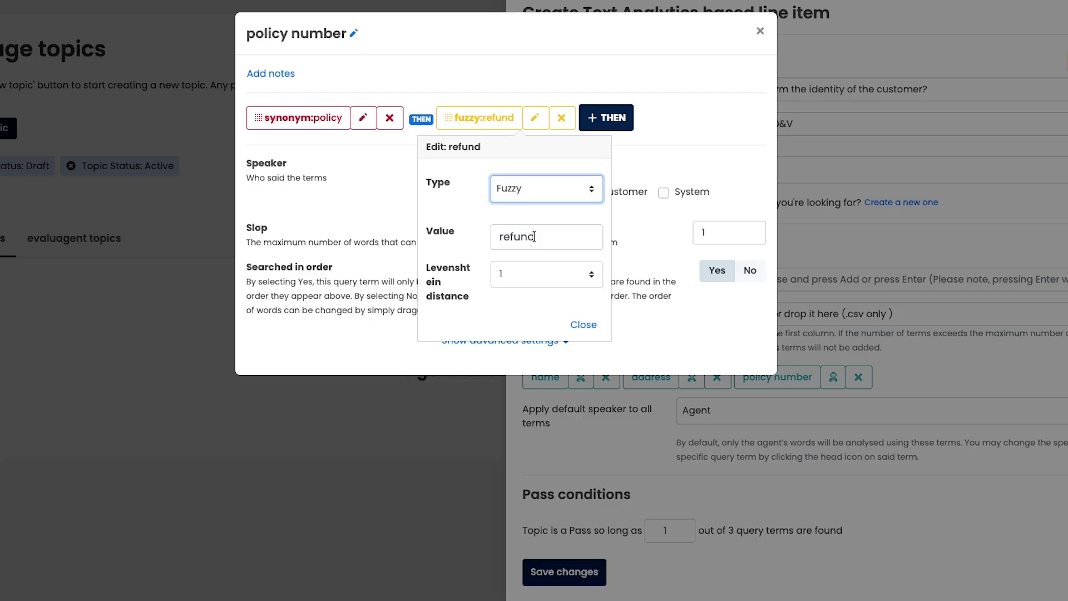
left_click(604, 228)
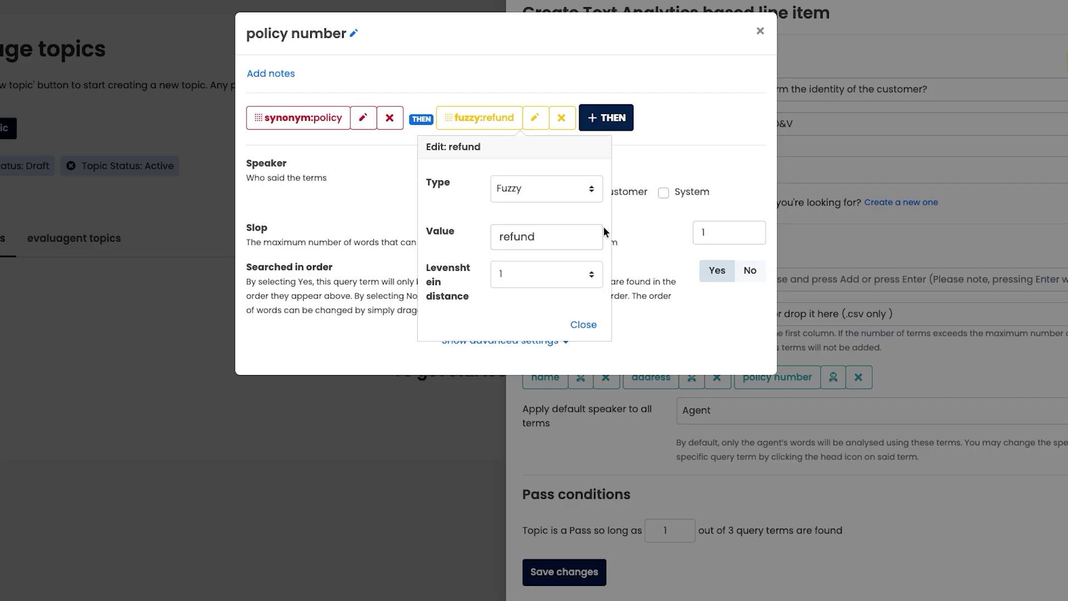
Try the Phonetic type on "refund", set the word's type to Term and close the "policy number" query term.
left_click(555, 194)
left_click(549, 211)
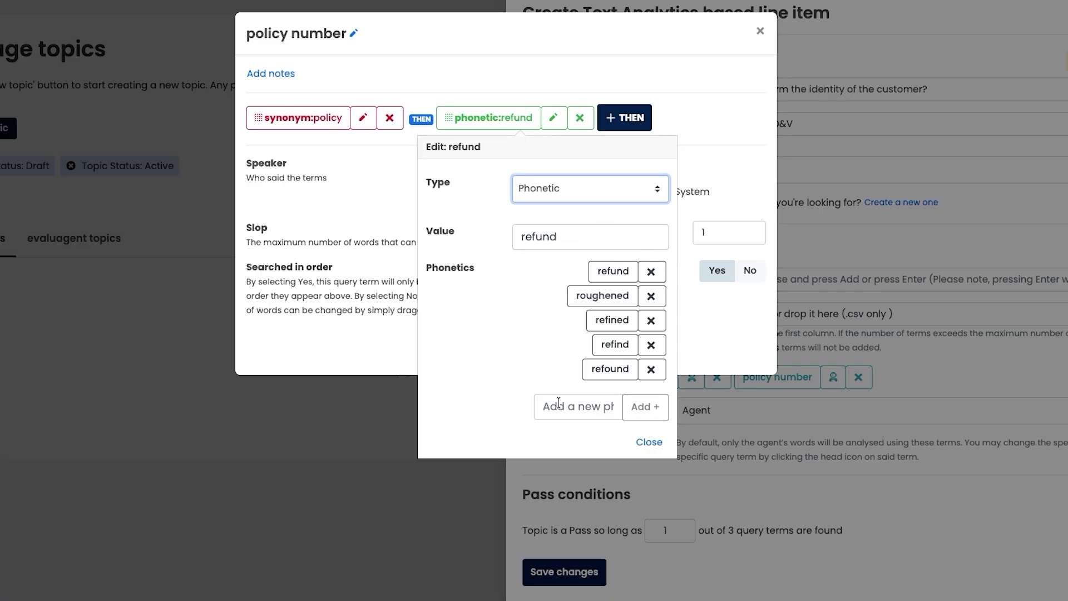
left_click(590, 188)
left_click(556, 198)
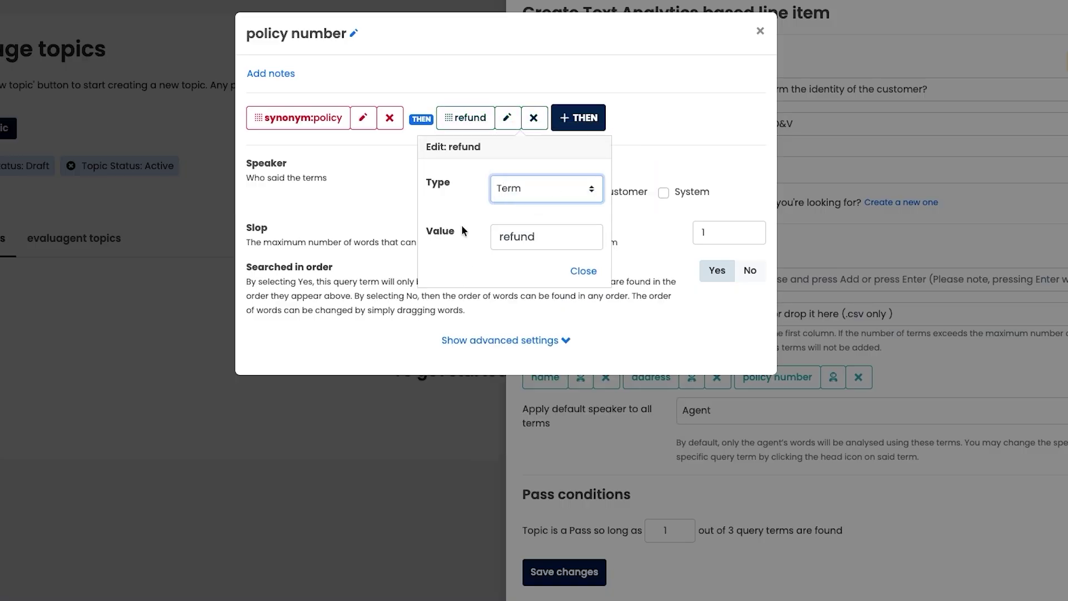
left_click(597, 276)
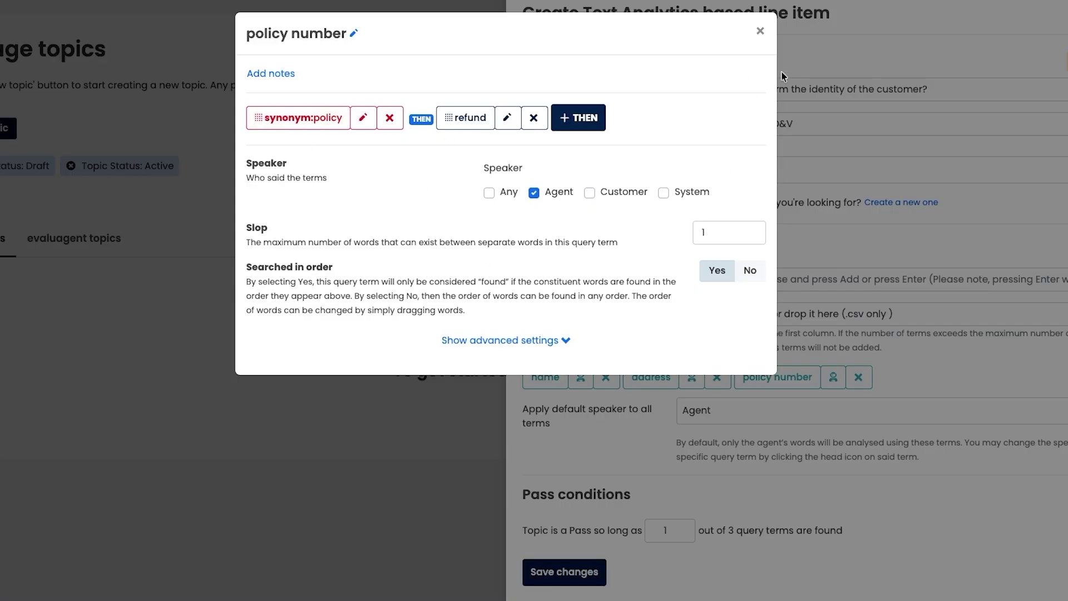
left_click(760, 31)
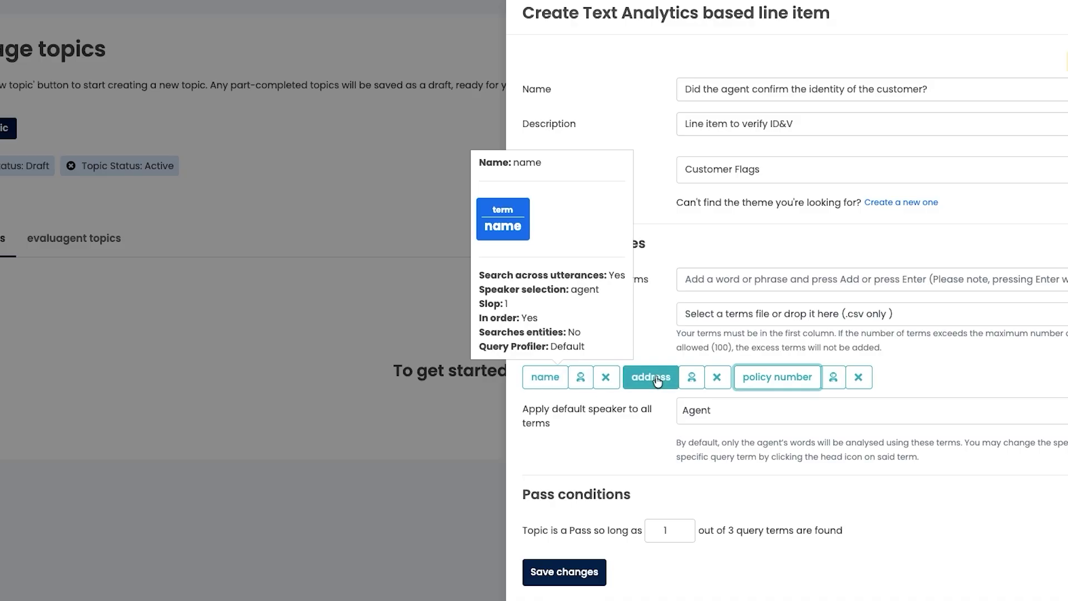
Set the pass condition to 3 out of 3 query terms and save the line item.
mouse_move(793, 383)
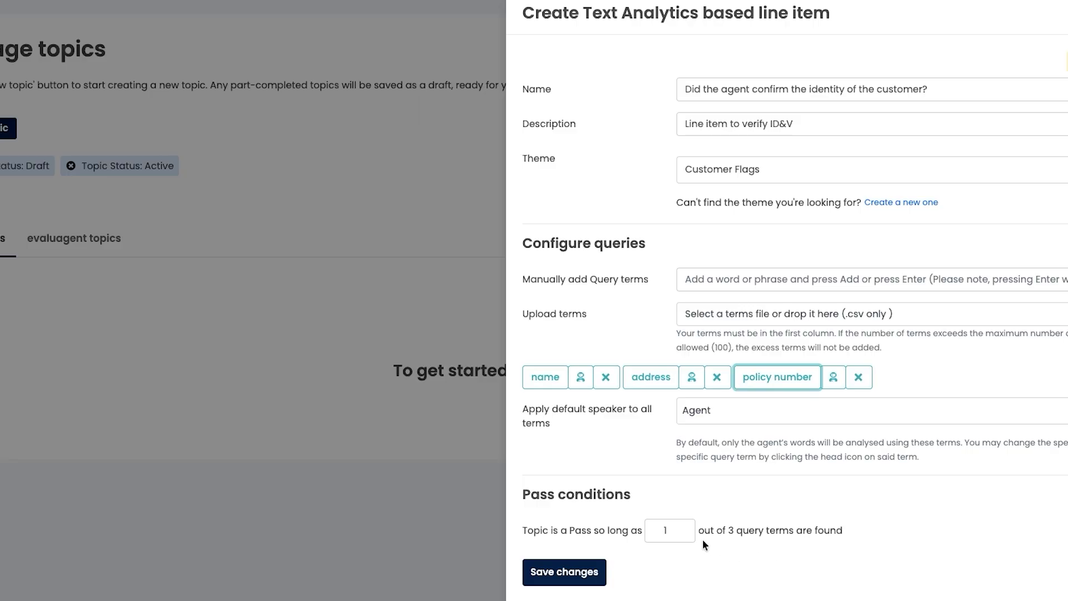
double_click(666, 530)
type("3")
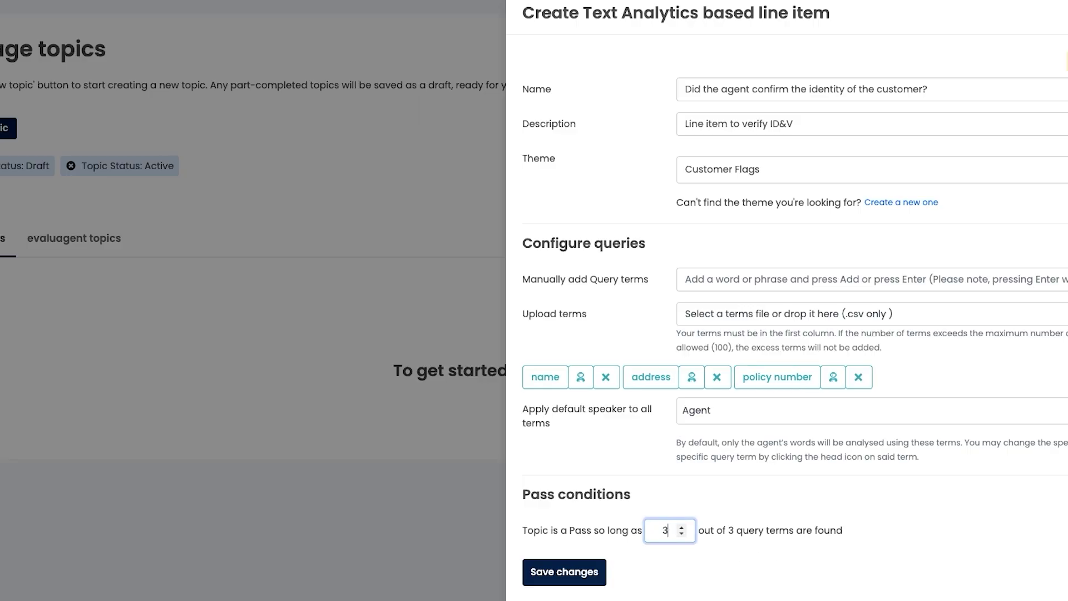
left_click(778, 566)
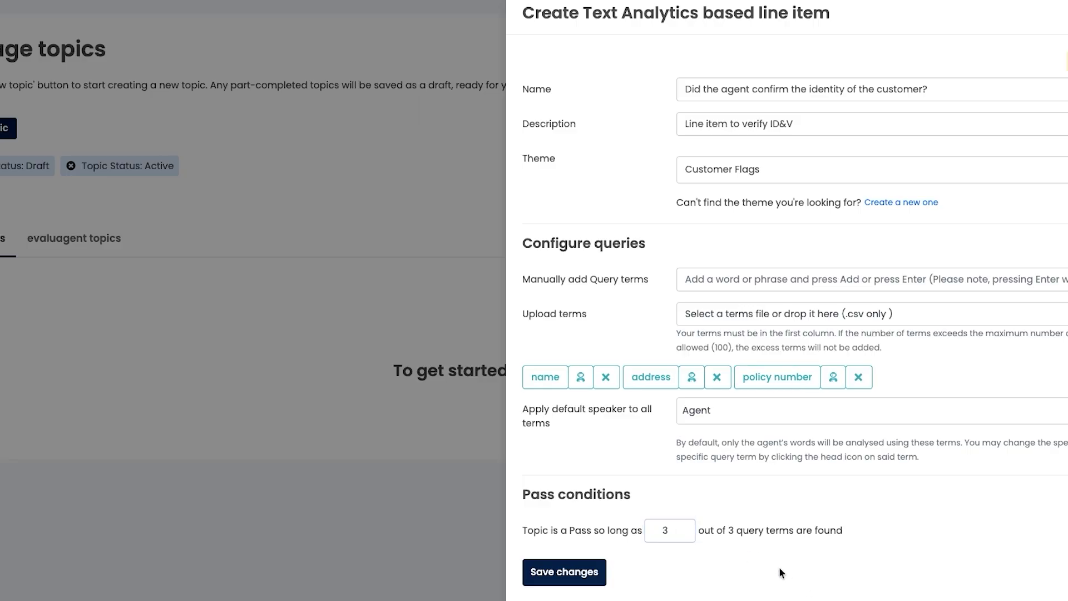
left_click(576, 575)
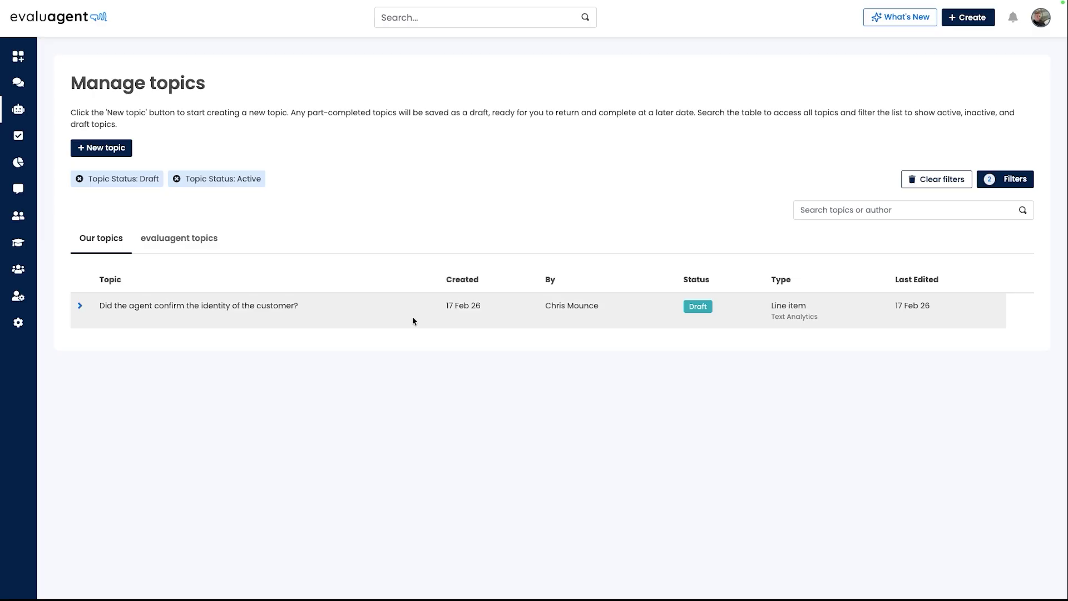
Start a new topic as a GenAI based line item.
left_click(96, 148)
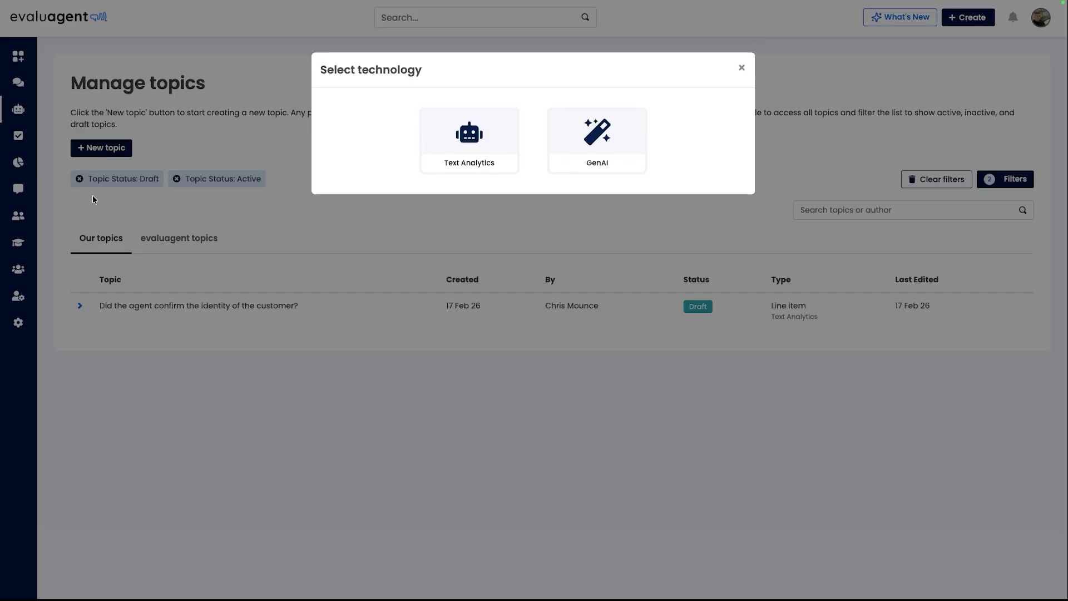
left_click(585, 160)
left_click(463, 148)
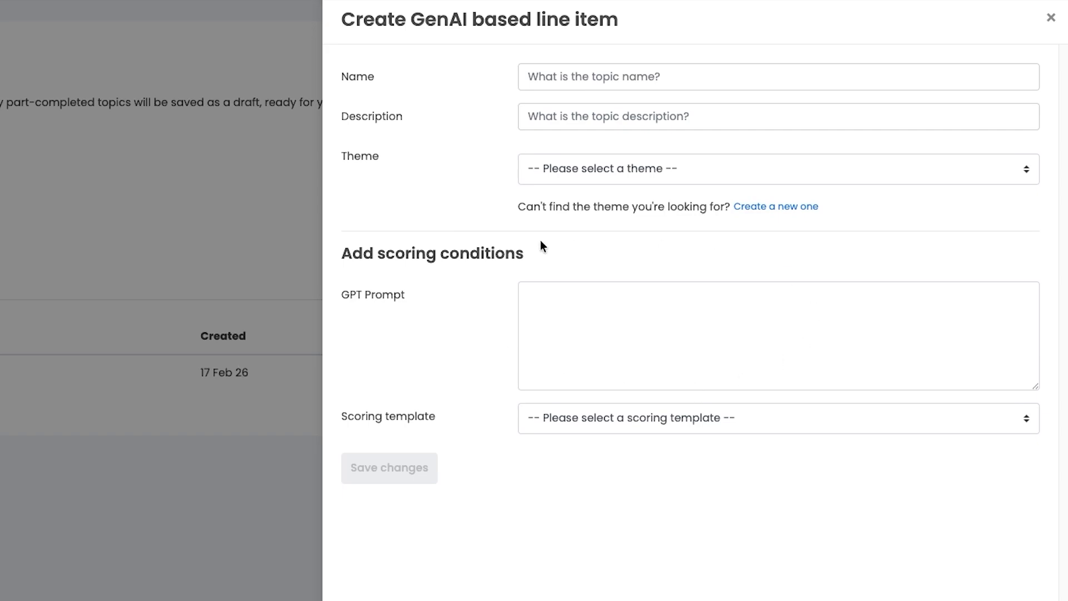
Select the 3-point scoring template for the GenAI line item and review its outcome details.
left_click(615, 422)
left_click(594, 448)
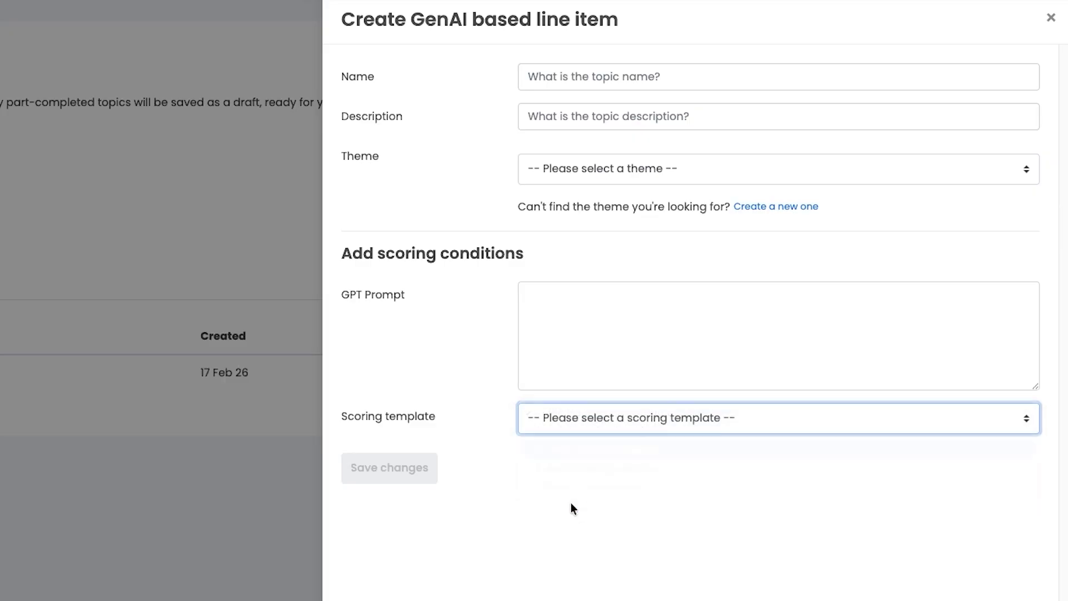
scroll(561, 365, "down", 2)
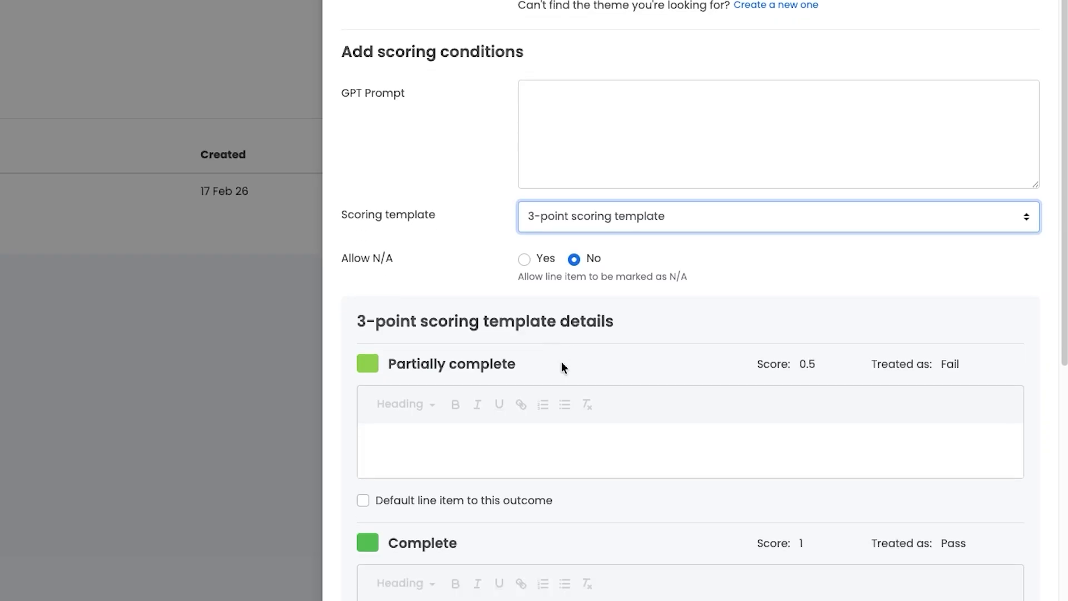
scroll(562, 364, "down", 2)
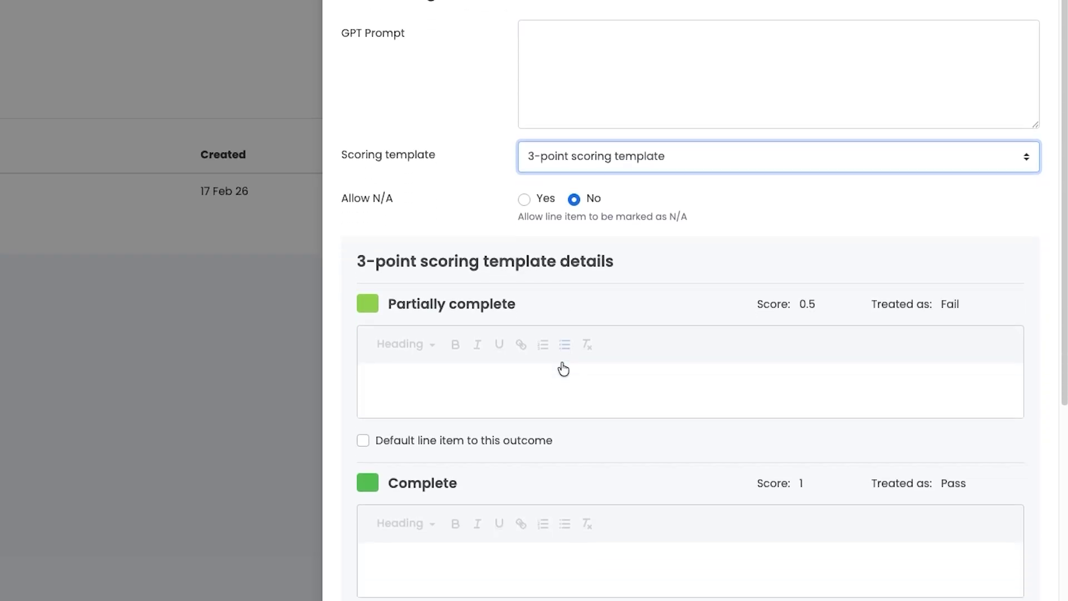
scroll(562, 362, "down", 3)
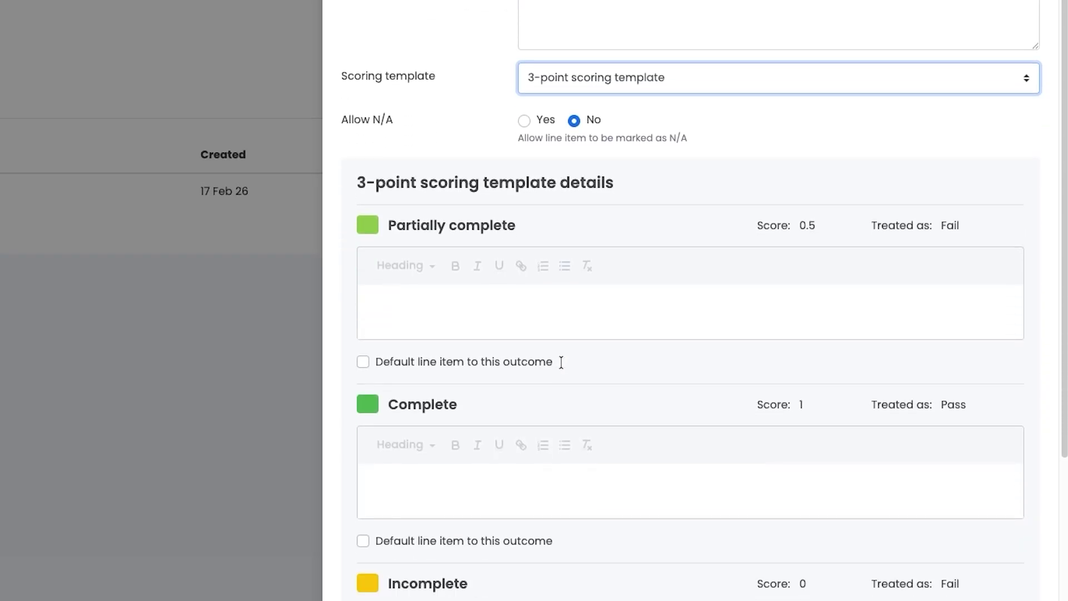
scroll(562, 362, "down", 6)
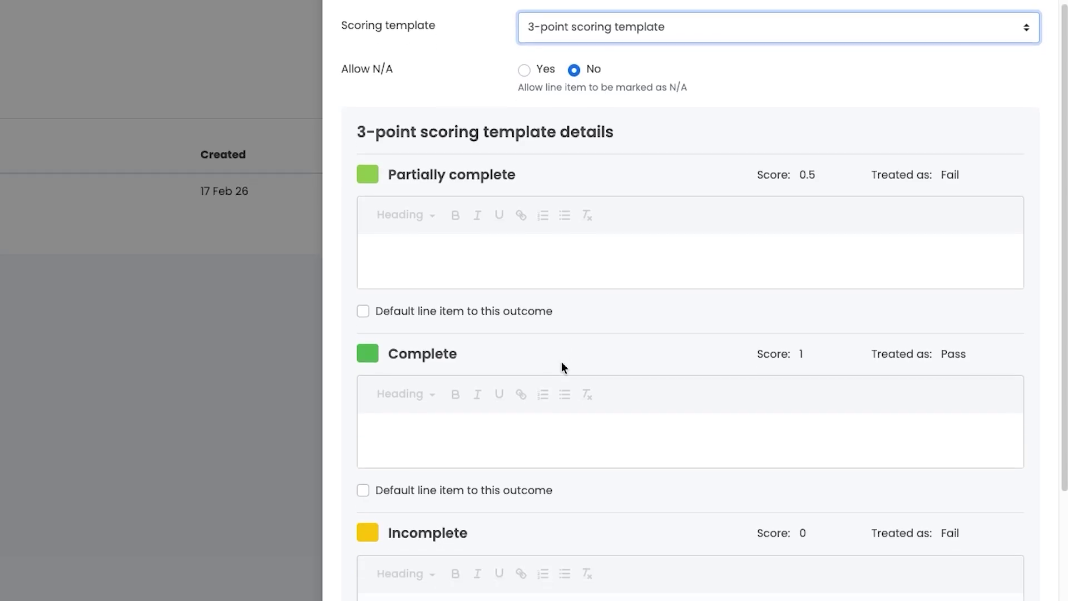
Change the scoring template to the 2-point scoring template and review its Pass and Fail outcome details.
scroll(561, 365, "up", 8)
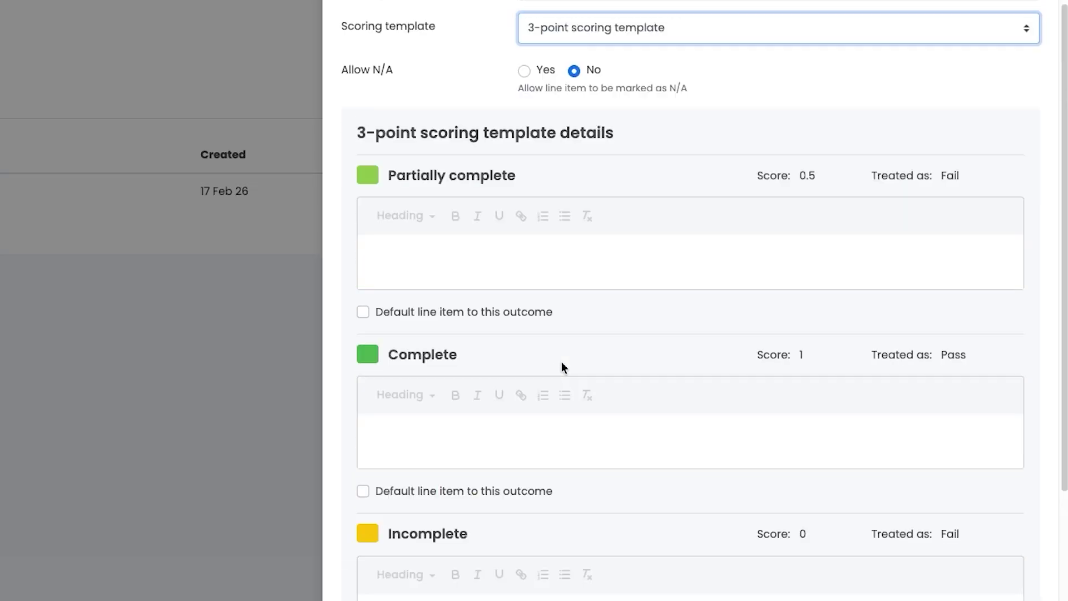
scroll(437, 227, "up", 3)
left_click(555, 223)
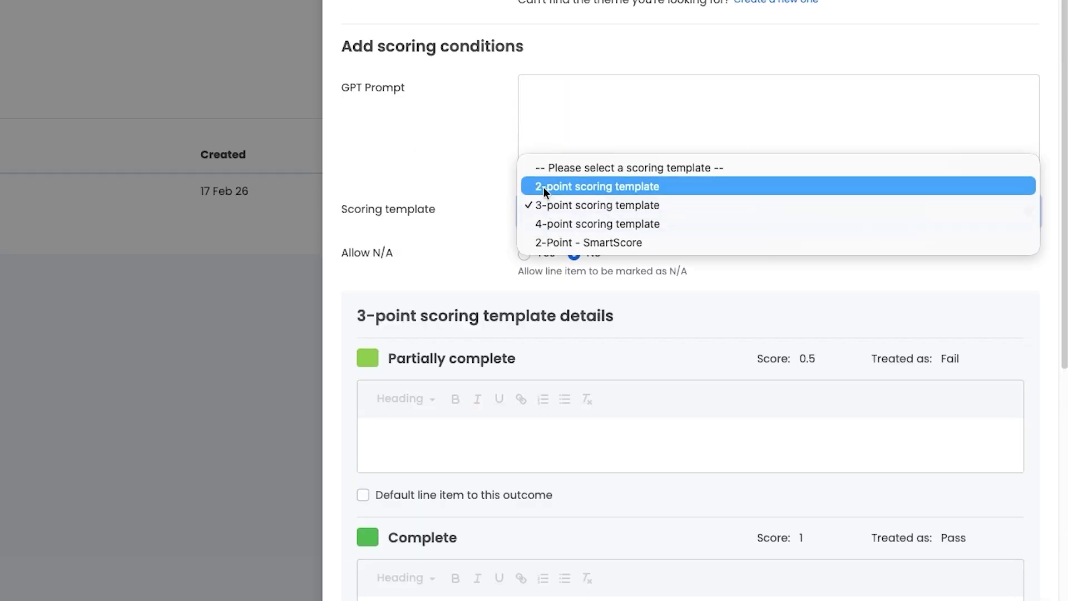
left_click(562, 186)
scroll(461, 237, "down", 3)
scroll(461, 236, "up", 4)
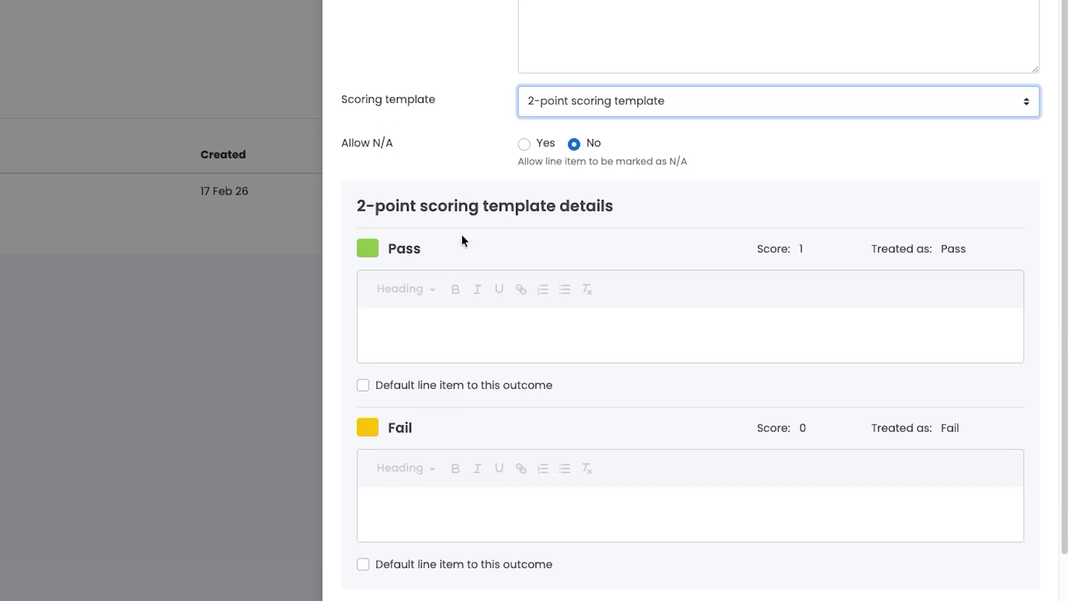
scroll(462, 240, "down", 3)
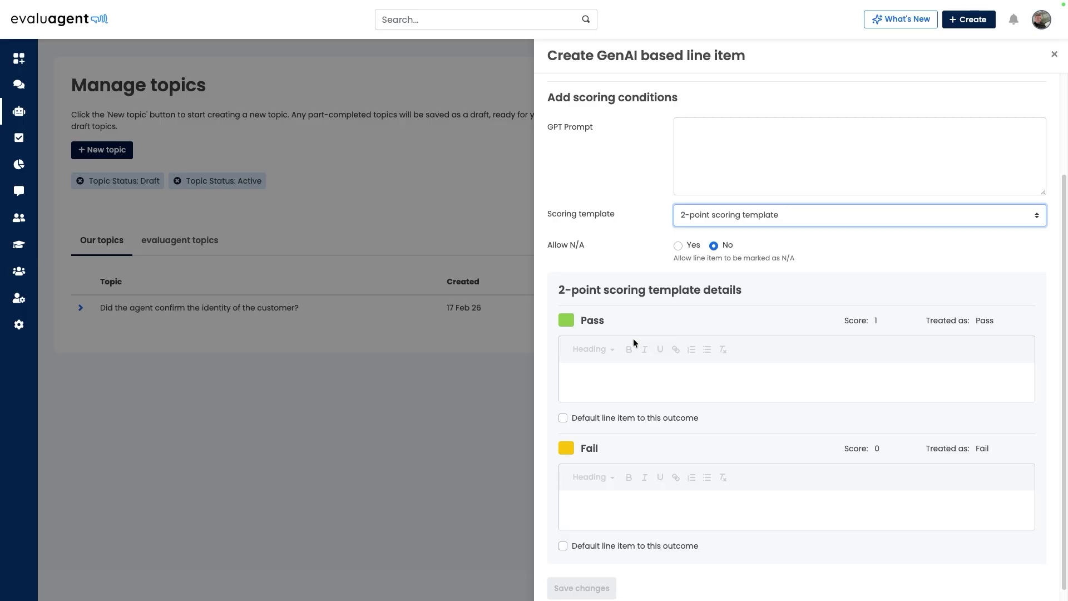
scroll(629, 336, "up", 3)
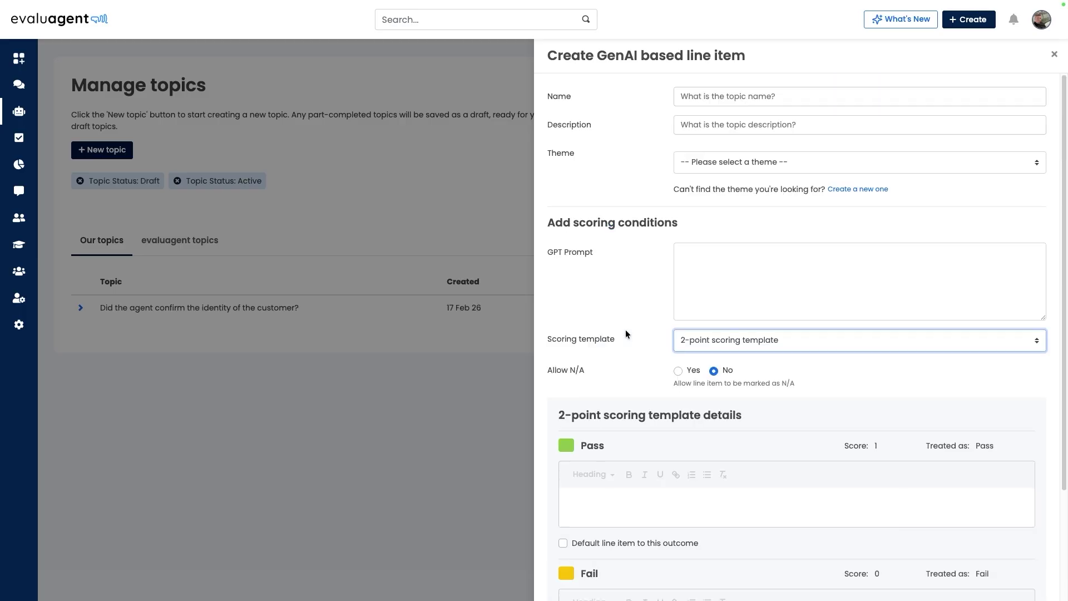
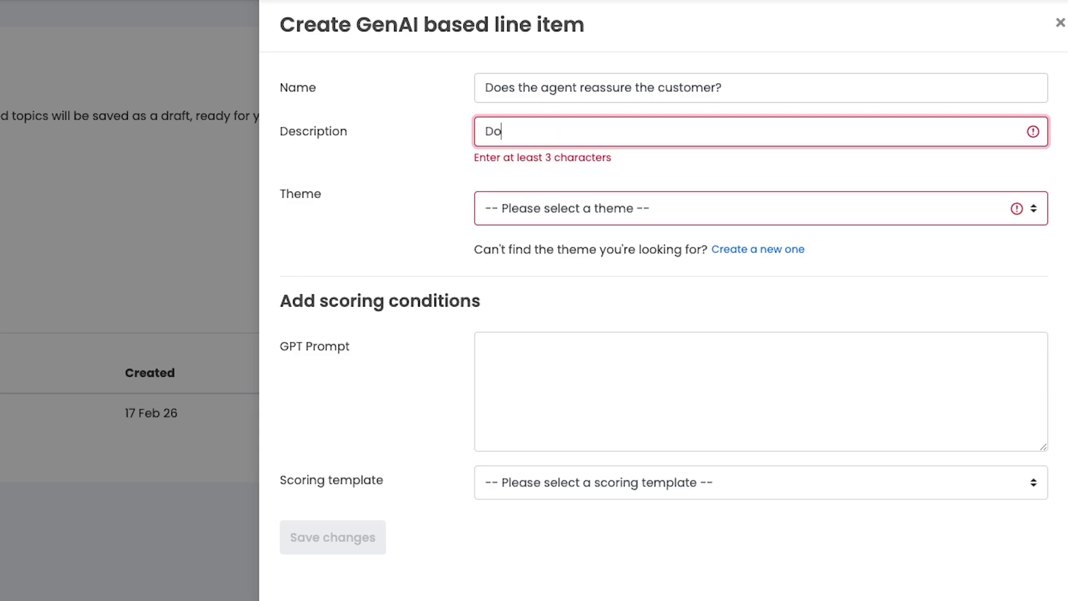
Set the line item's description to "Measuring whether the agent provides reassurance when the customer expresses worry or concern.".
key("BackSpace")
key("BackSpace")
key("BackSpace")
key("BackSpace")
key("BackSpace")
key("BackSpace")
key("BackSpace")
key("BackSpace")
key("BackSpace")
type("Measuri")
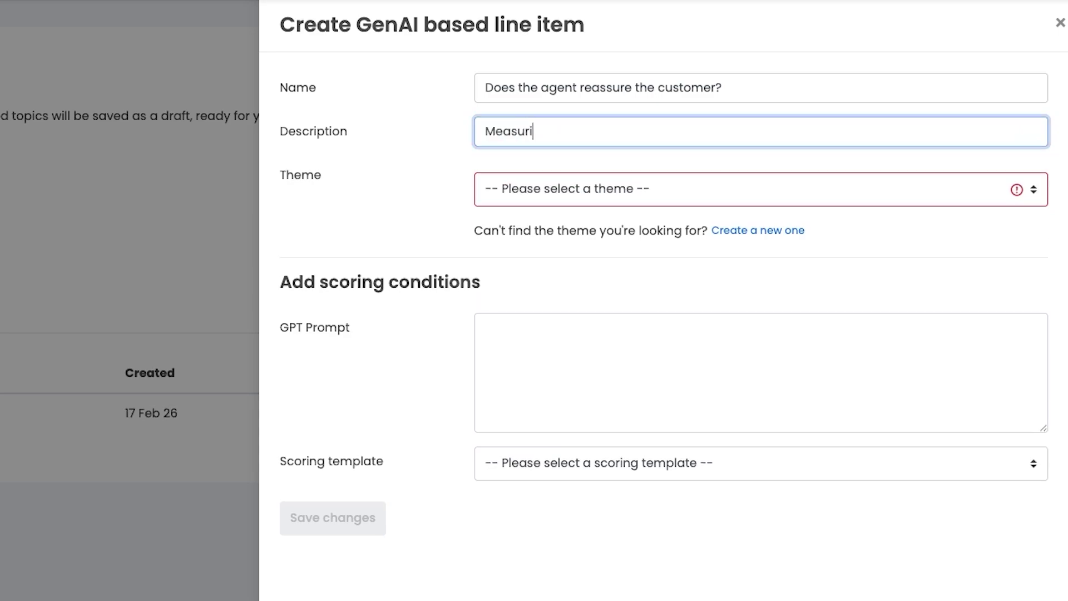
type("ng whether the agent ")
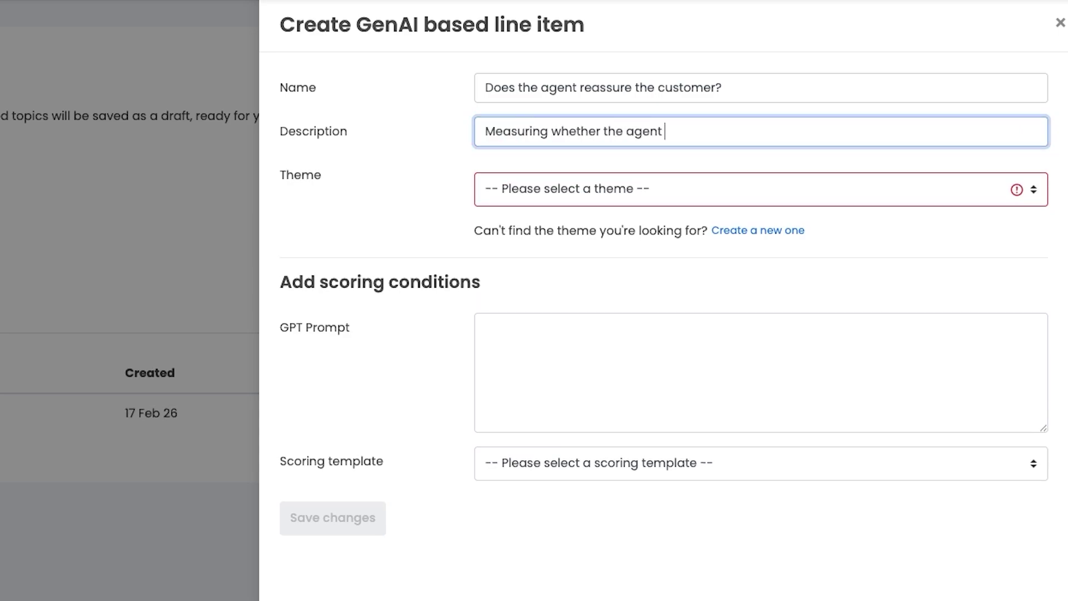
type("provides reass")
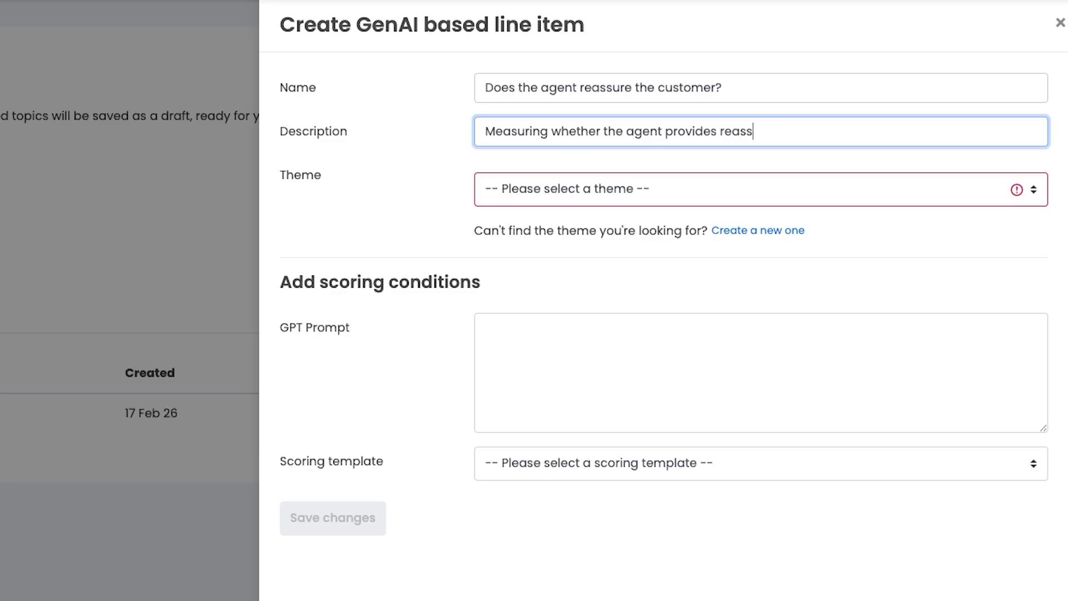
type("urance when the customer")
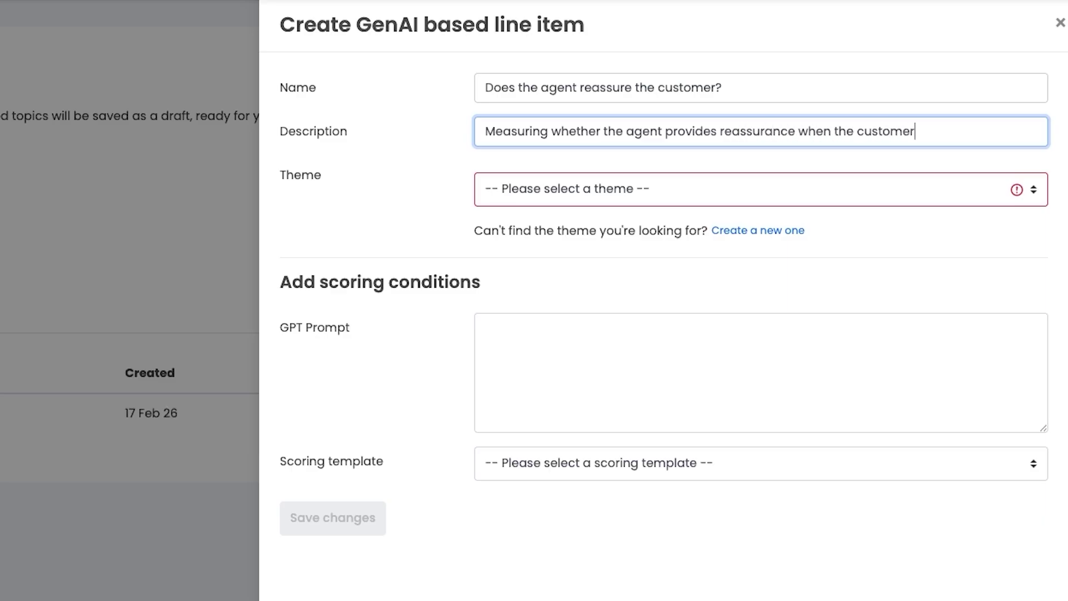
type(" expreses")
key("BackSpace")
key("BackSpace")
type("sses worry ")
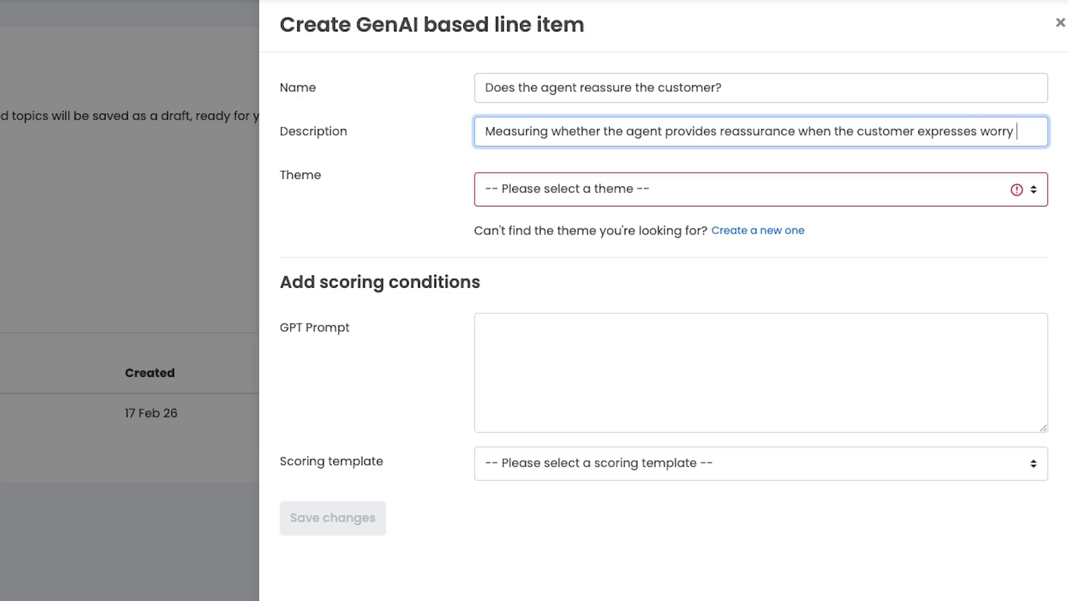
type("or concern.")
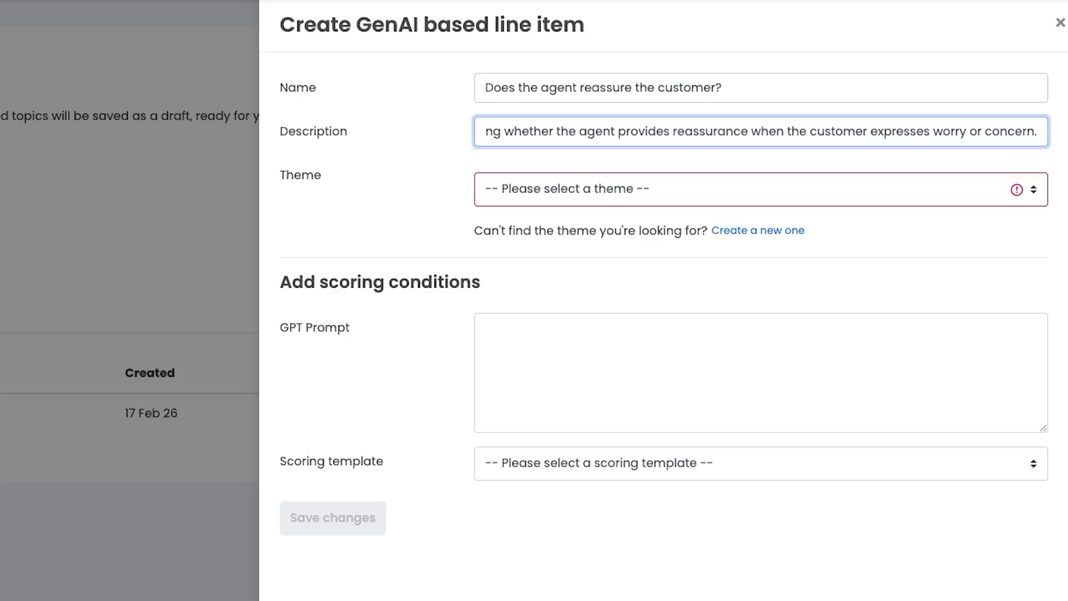
Set the theme to Customer Flags and choose the 2-point scoring template for the line item.
left_click(689, 177)
left_click(546, 267)
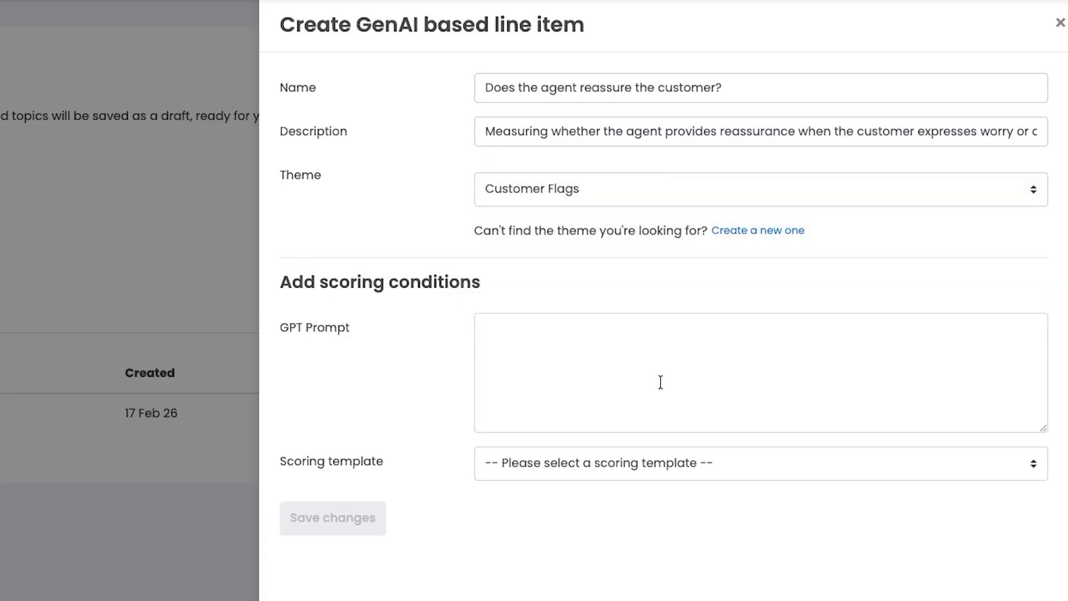
left_click(574, 471)
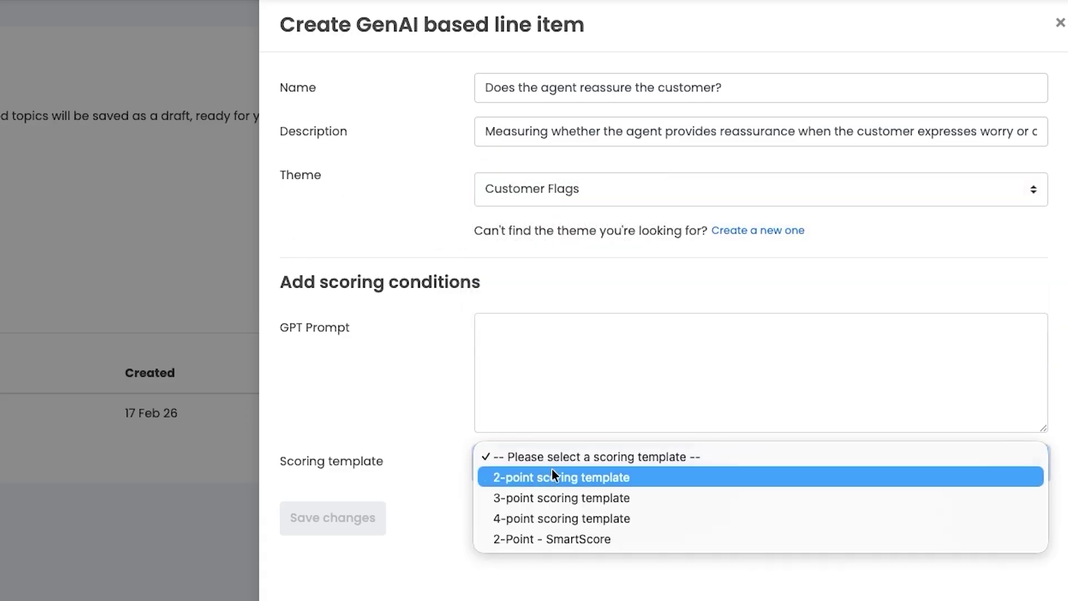
left_click(551, 474)
Enter the GPT prompt "Assess whether the agent reassured the customer when the customer expresses worry or concern.".
left_click(482, 324)
type("Assess whether the agent reassured the customer when the customer expresses worry or concern.")
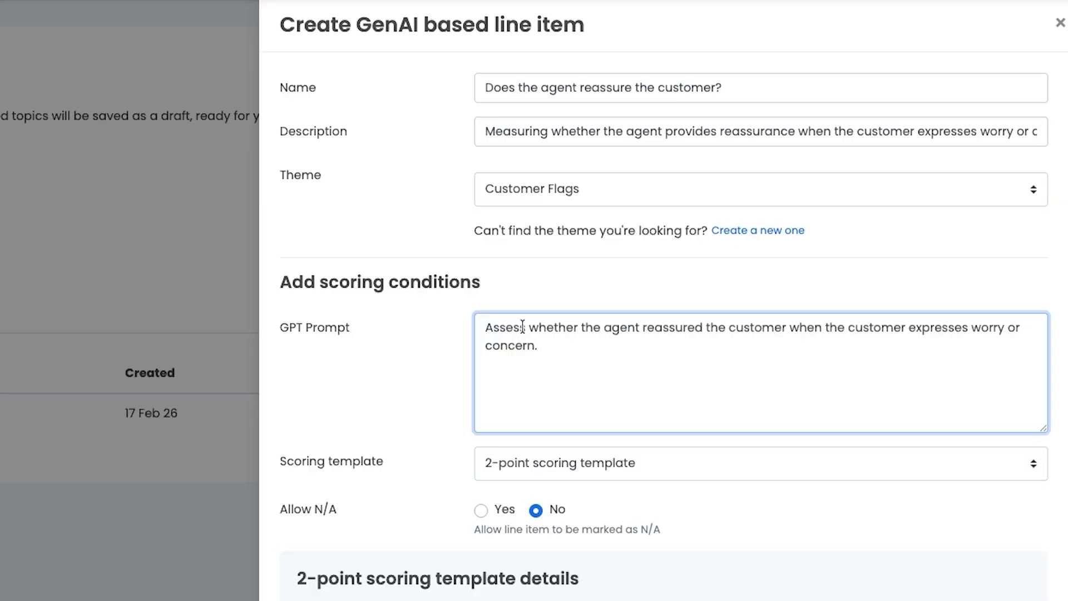
left_click(567, 270)
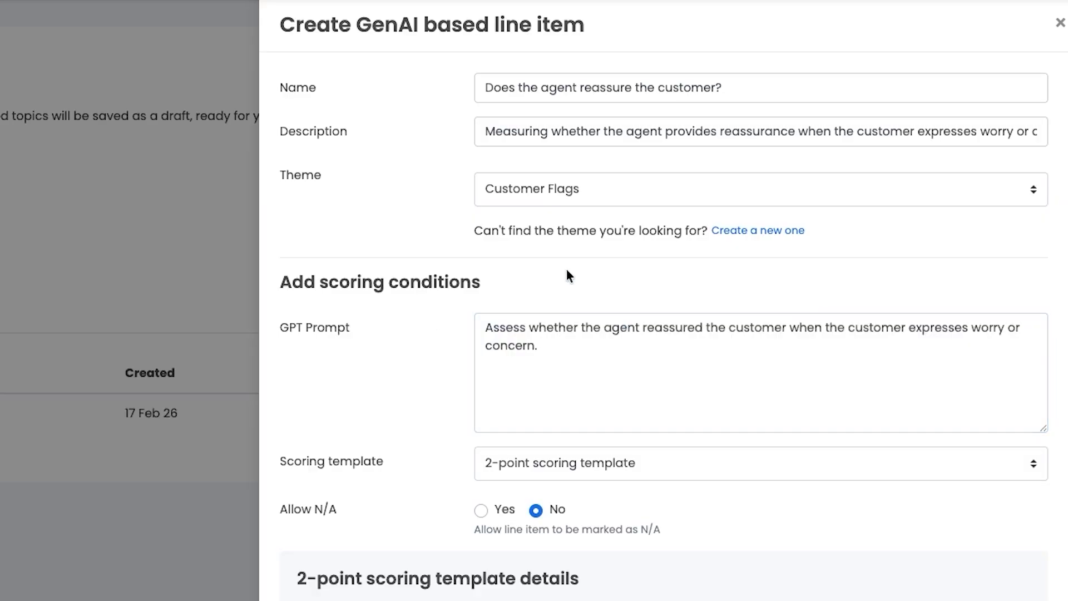
Add the Pass guidance "Mark Pass if the agent:" with the bullet "explicitly acknowledges or validates the customer's worry using empathetic or supportive language.".
scroll(566, 269, "down", 4)
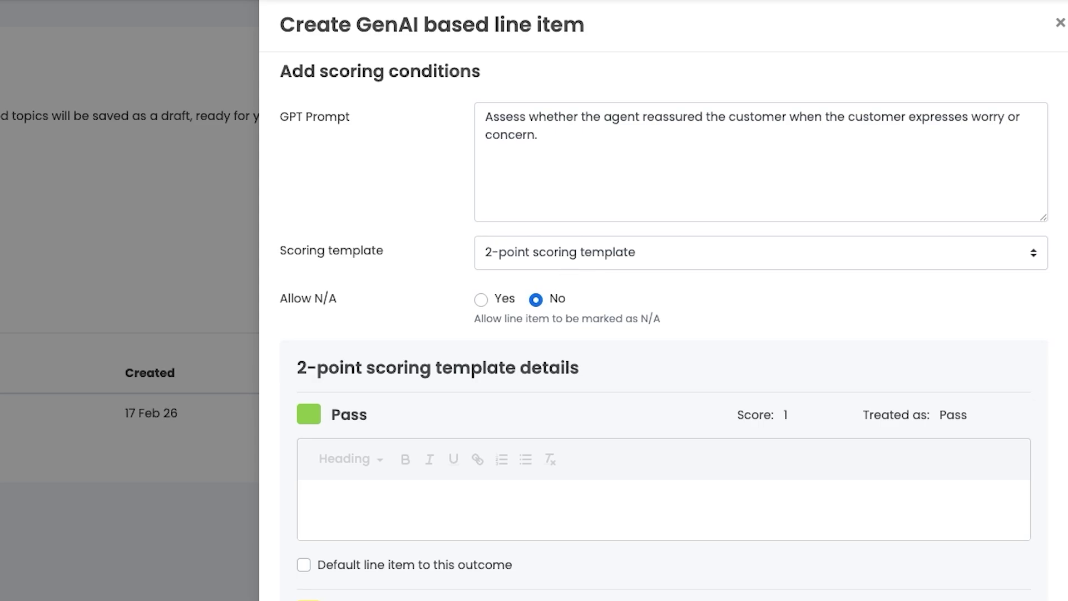
left_click(365, 494)
type("Mark Pass if the agent: explicitly acknowledges or validates the customer's worry using empathetic or supportive language.")
left_click_drag(955, 516, 637, 525)
left_click_drag(637, 271, 245, 262)
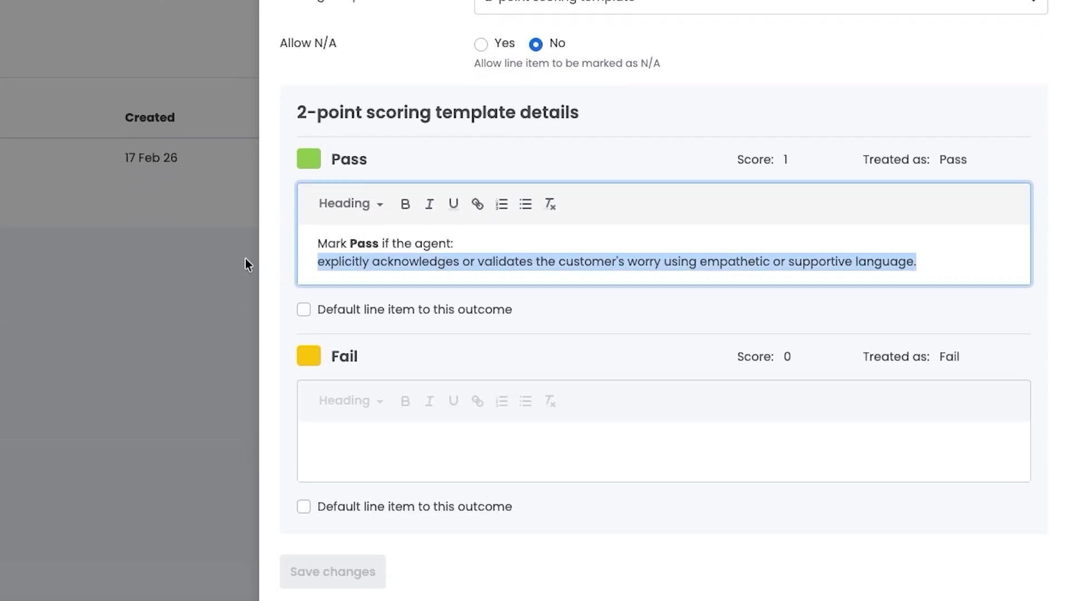
left_click(526, 204)
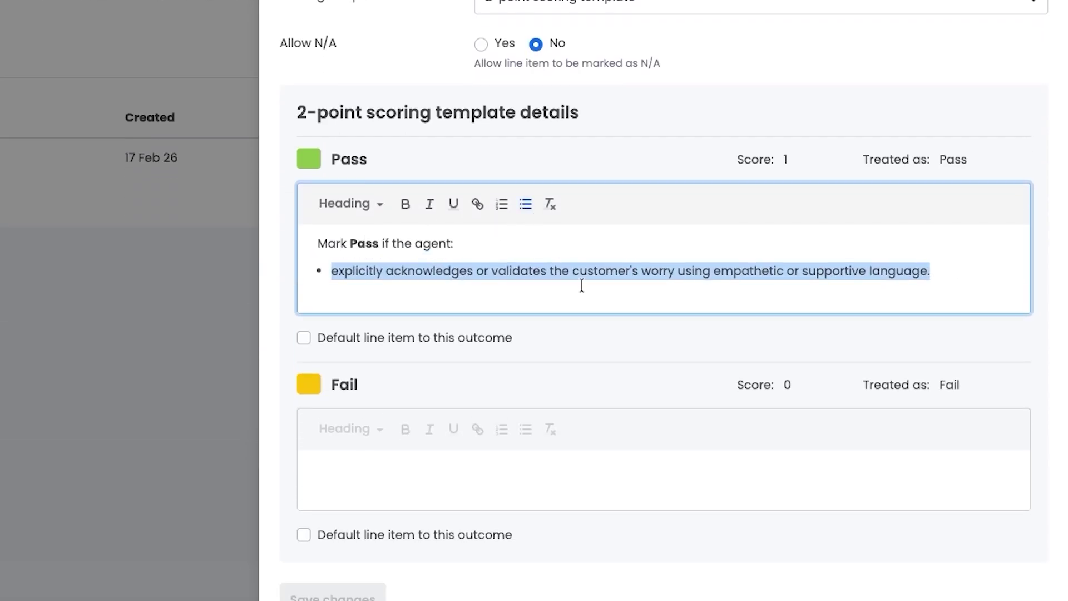
left_click(657, 294)
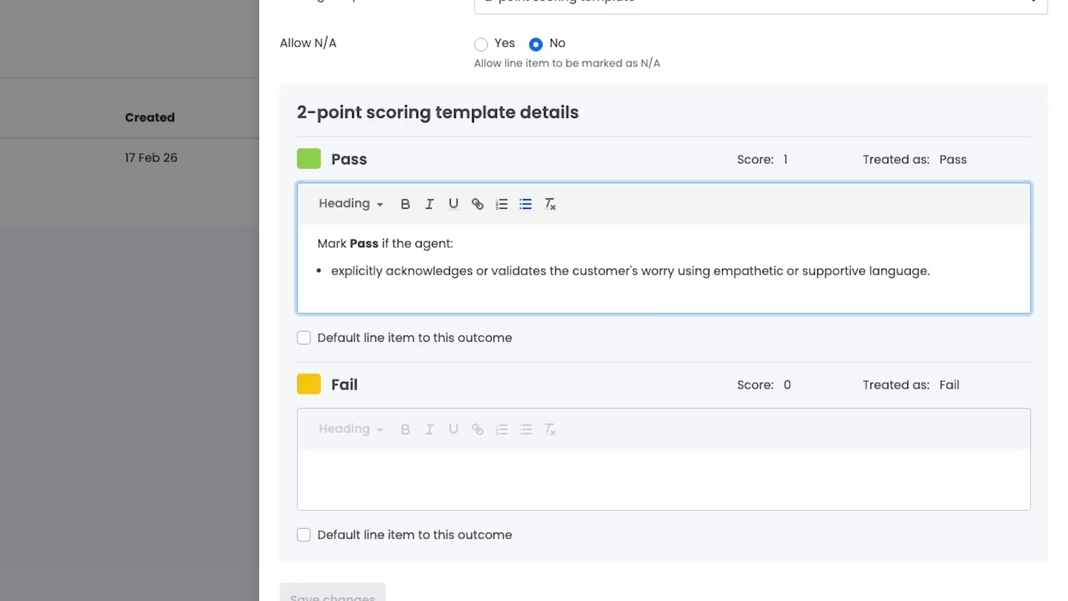
Write bulleted Fail criteria: responding with procedural, transactional, or factual information without acknowledging the concern, or using directive or dismissive language ("don't worry") without validating it.
key("super+Tab")
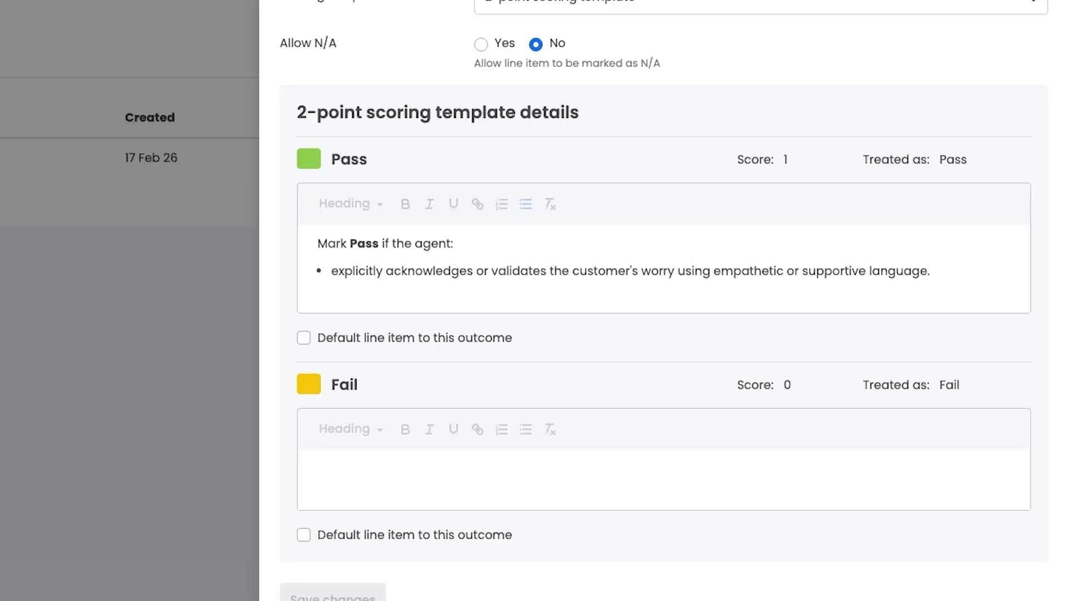
key("super+Tab")
left_click(504, 464)
type("Mark Fail if the agent: responds with procedural, transactional, or factual information without acknowledging the customer's concern. uses directive or dismissive language (such as \"don't worry\") without validating the concern.")
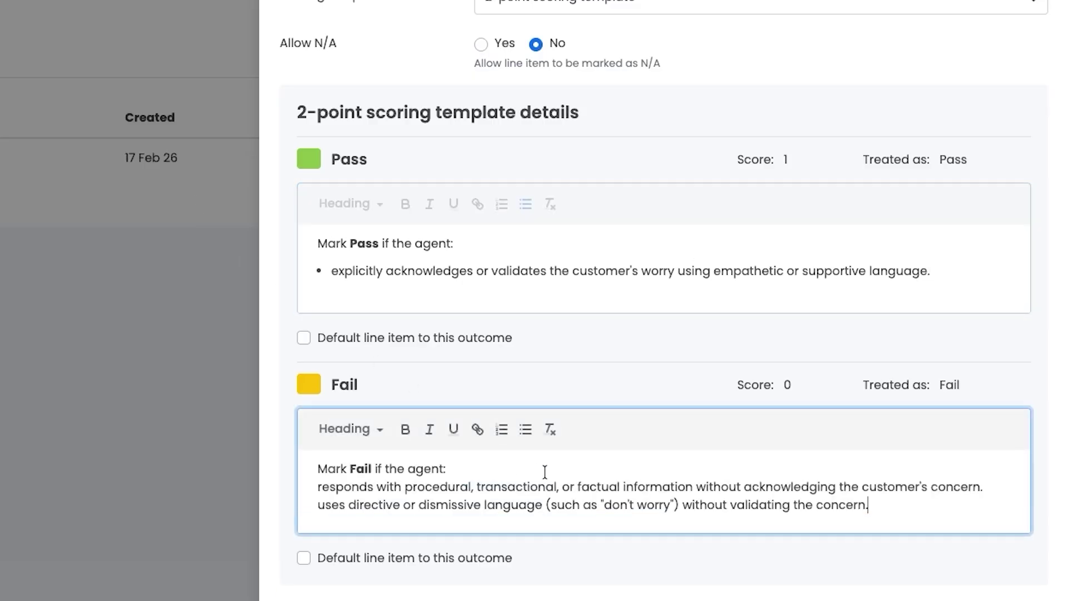
scroll(820, 490, "down", 1)
left_click_drag(870, 494, 318, 477)
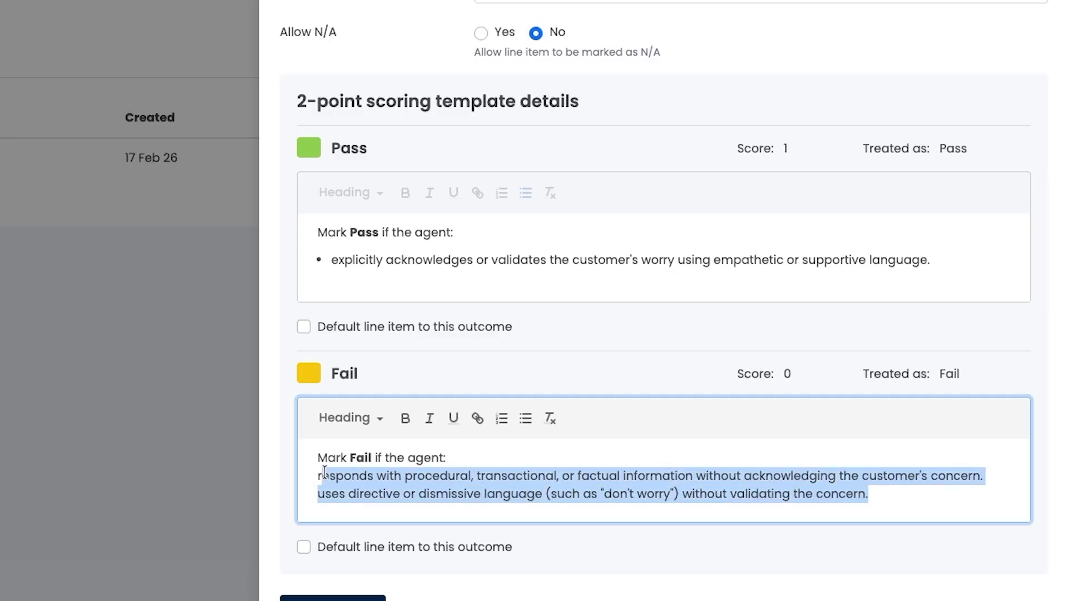
left_click(527, 420)
left_click(603, 354)
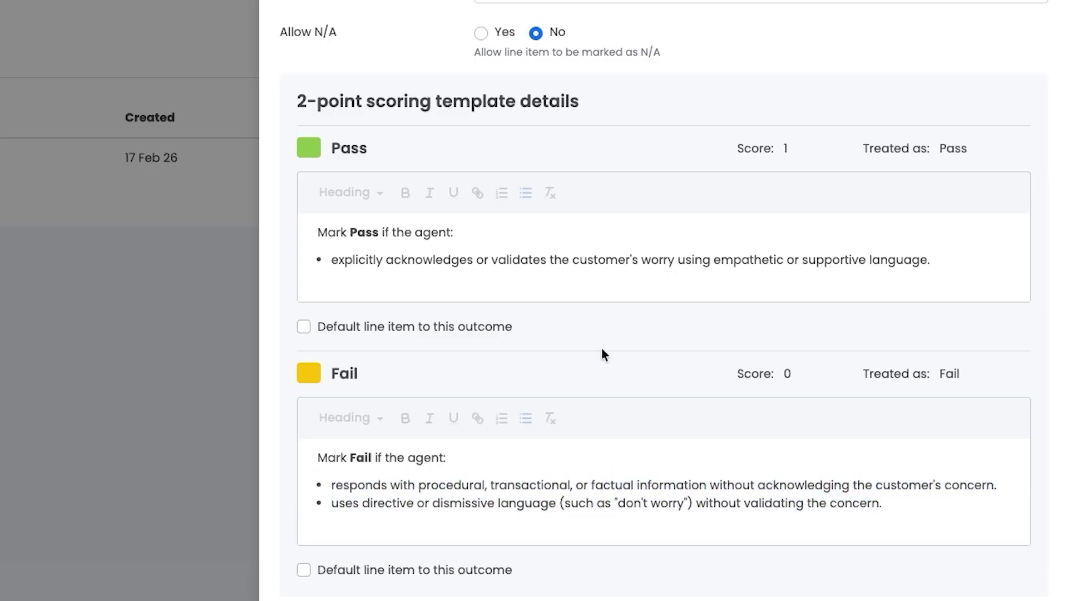
Allow the GenAI line item to be marked as N/A.
scroll(602, 353, "up", 1)
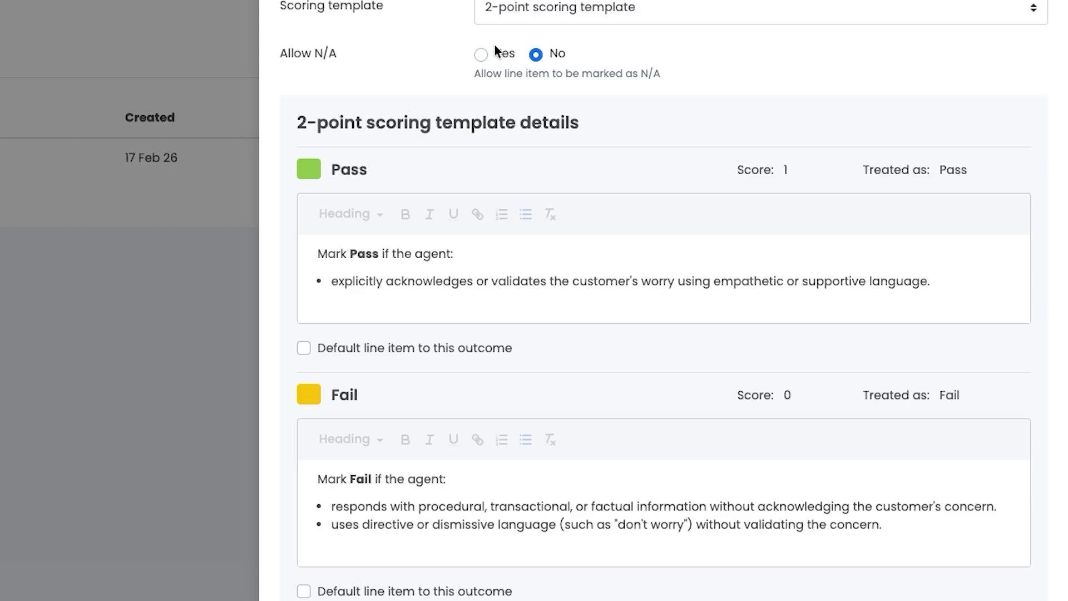
scroll(612, 112, "up", 3)
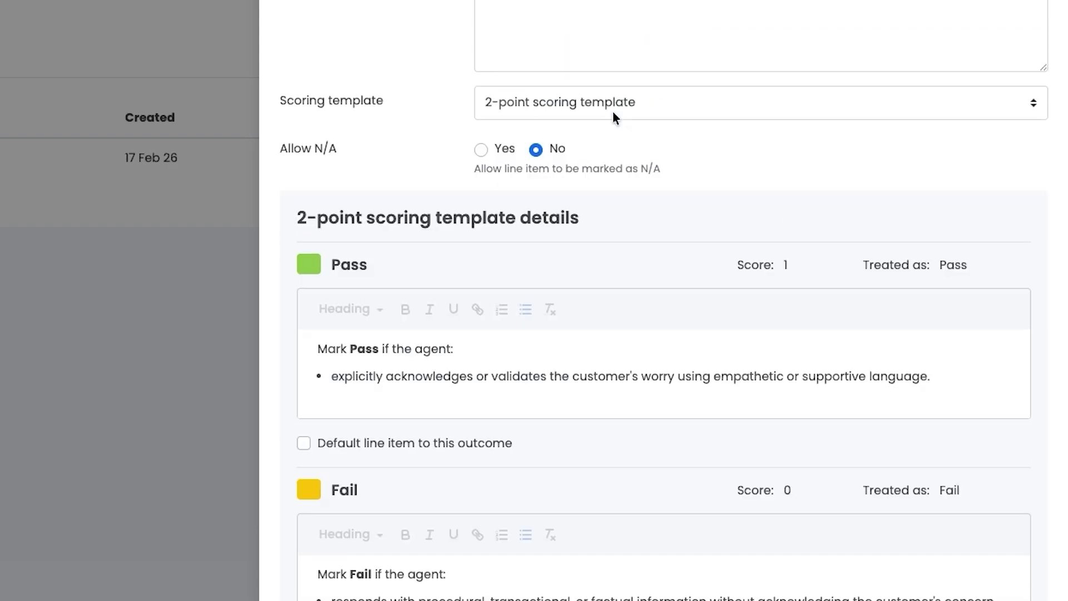
scroll(619, 135, "down", 2)
scroll(619, 134, "down", 1)
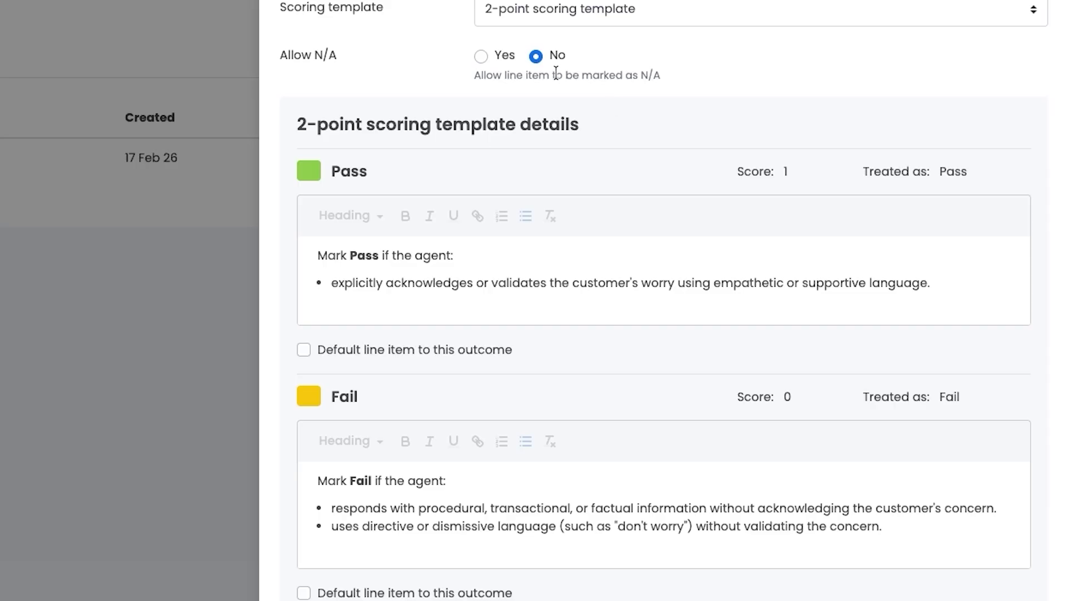
left_click(481, 57)
Write the N/A guidance "Mark N/A if the customer does not express any worry or concern." with N/A in bold, and save the line item.
scroll(442, 159, "down", 3)
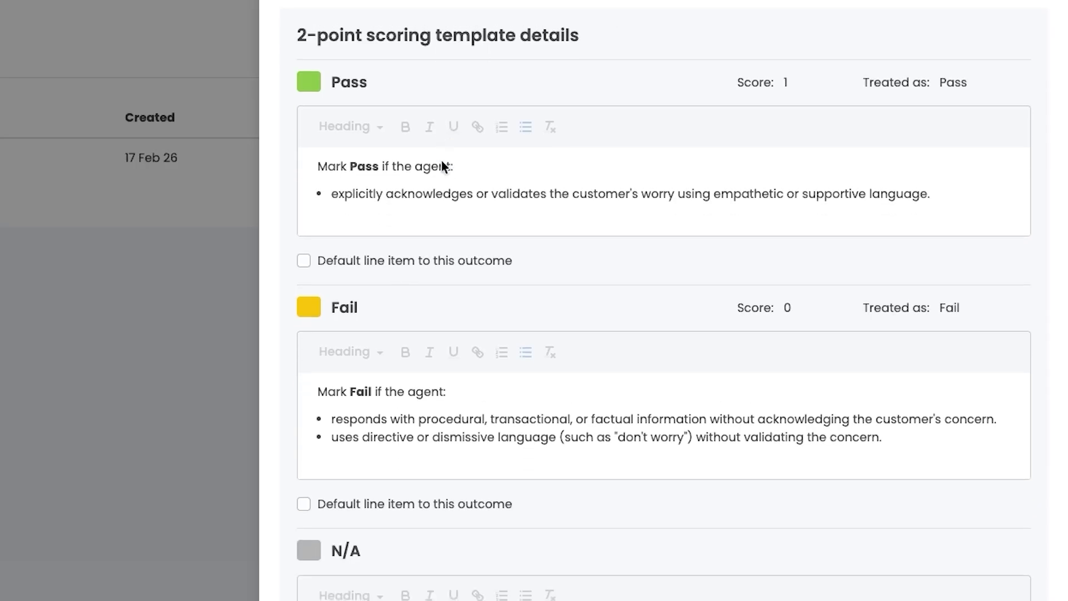
scroll(492, 2, "down", 1)
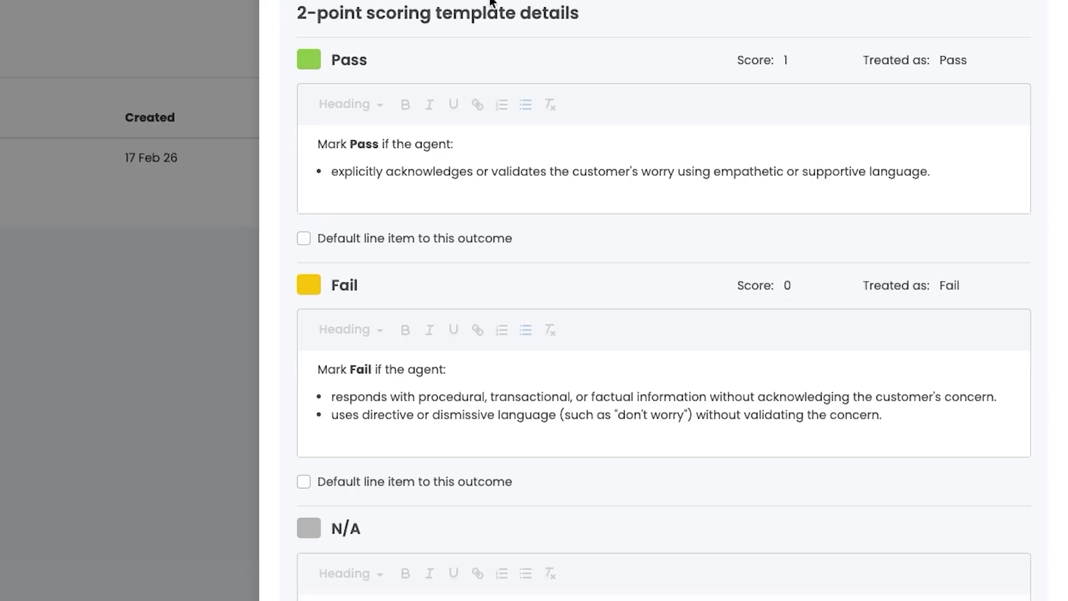
scroll(491, 169, "down", 3)
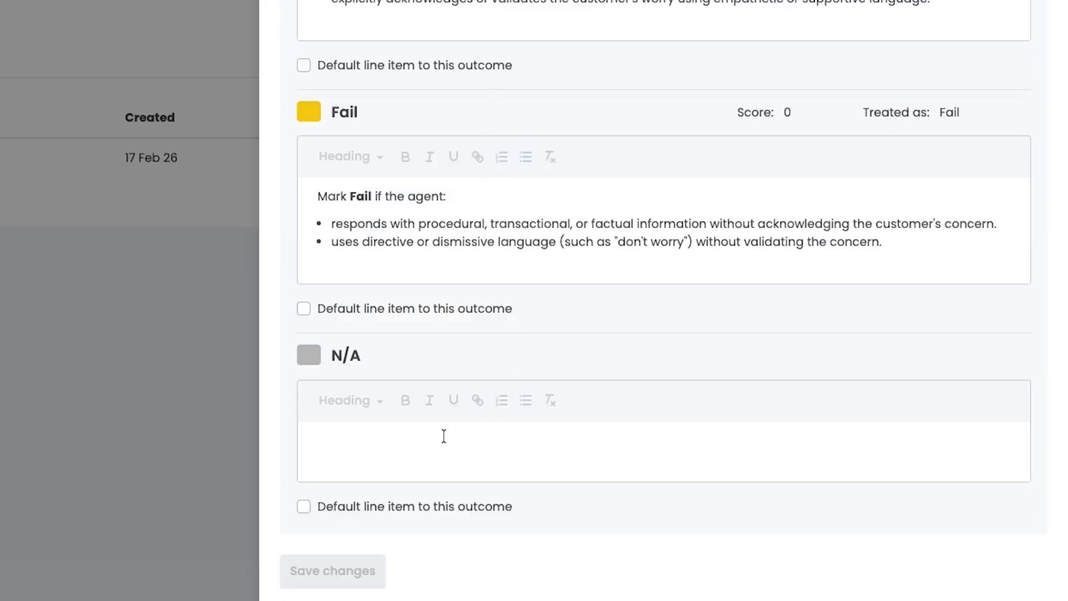
left_click(369, 438)
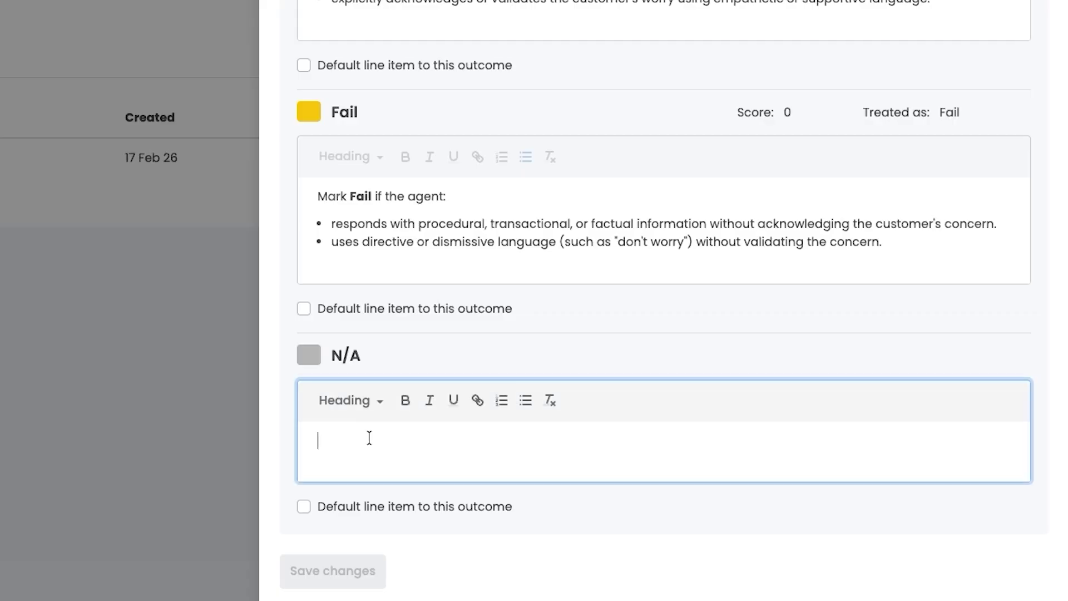
type("Mark")
key("ctrl+b")
type("N/A")
key("ctrl+b")
type("if the customer does")
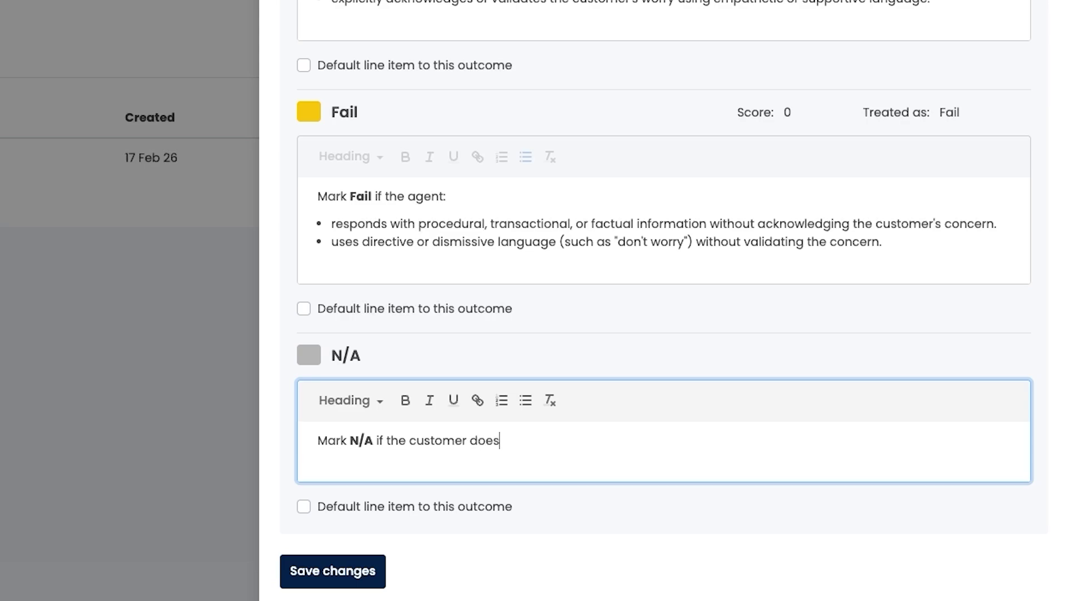
type(" not express any ")
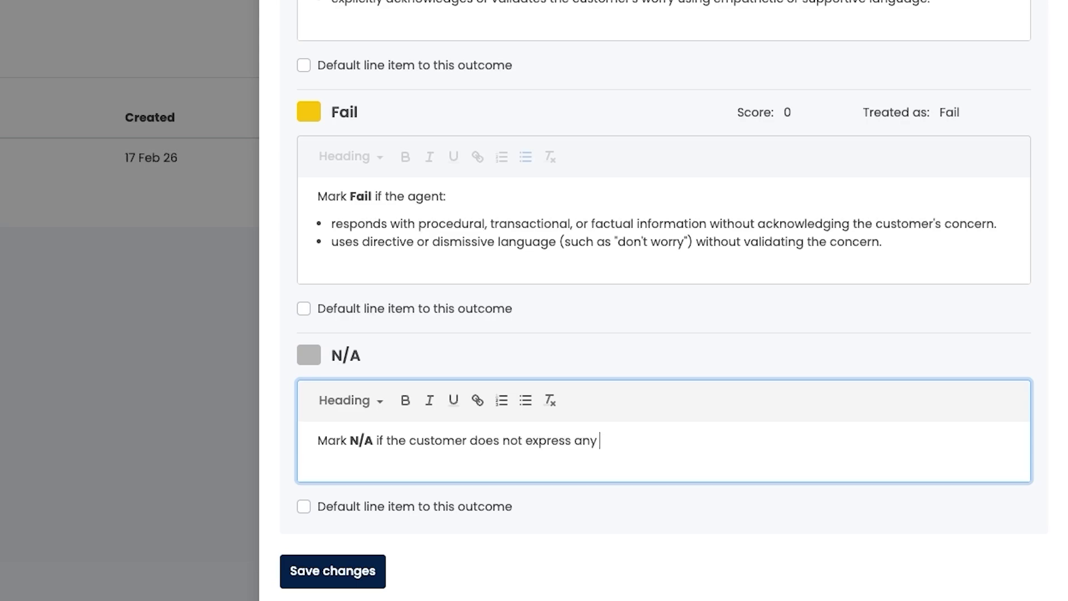
type("worry or concern.")
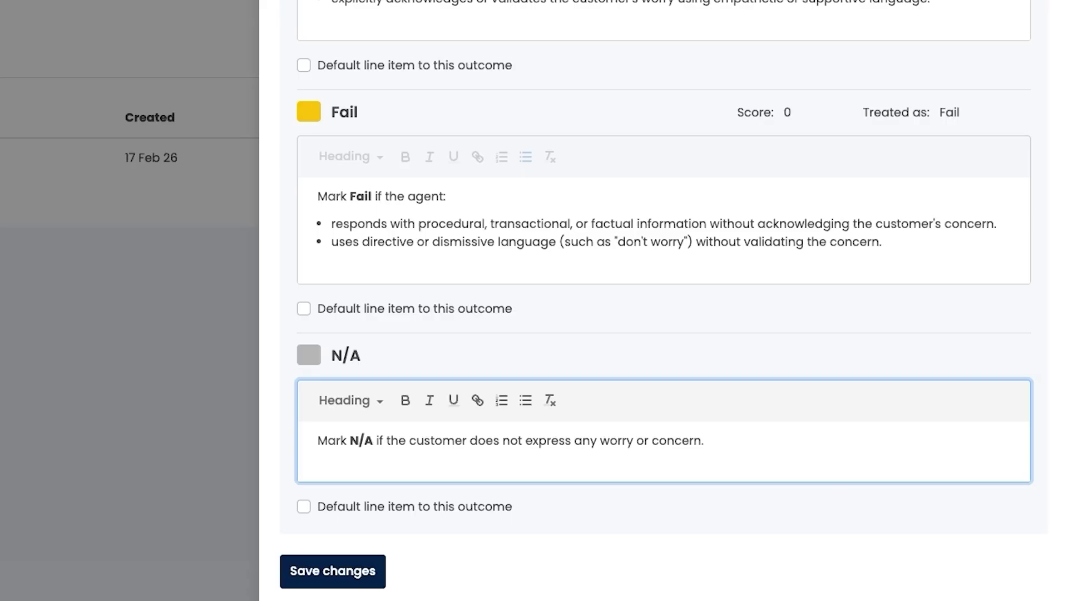
left_click(341, 570)
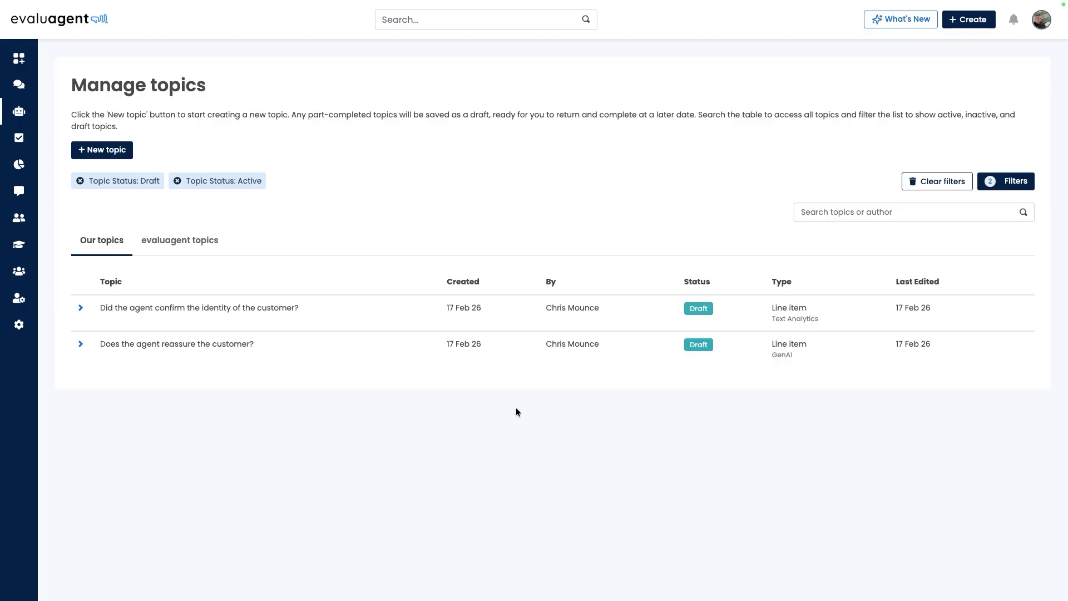
key("ctrl+k")
type("tes")
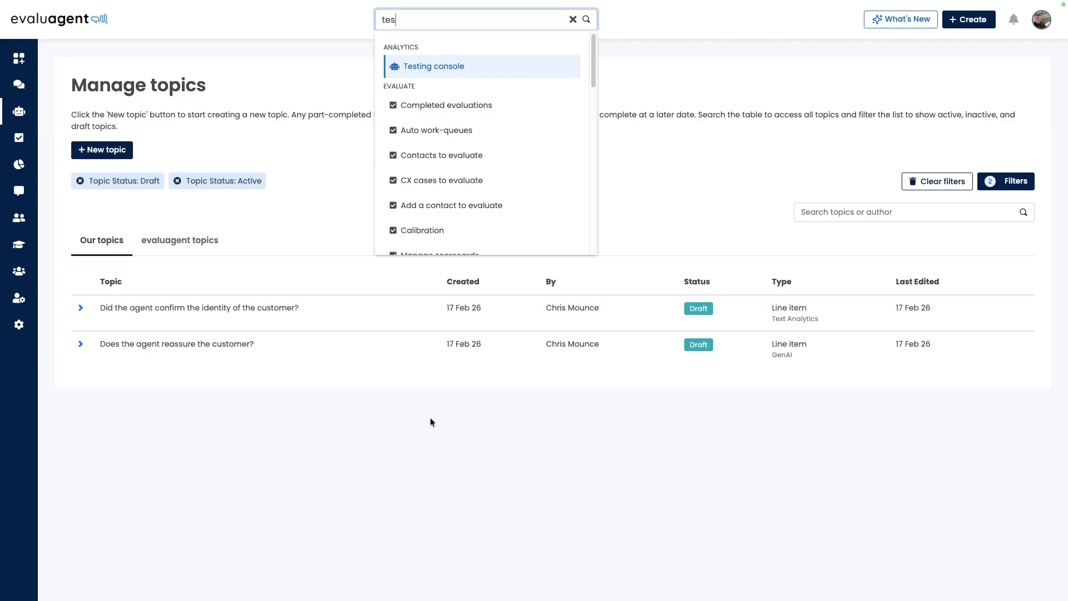
left_click(412, 426)
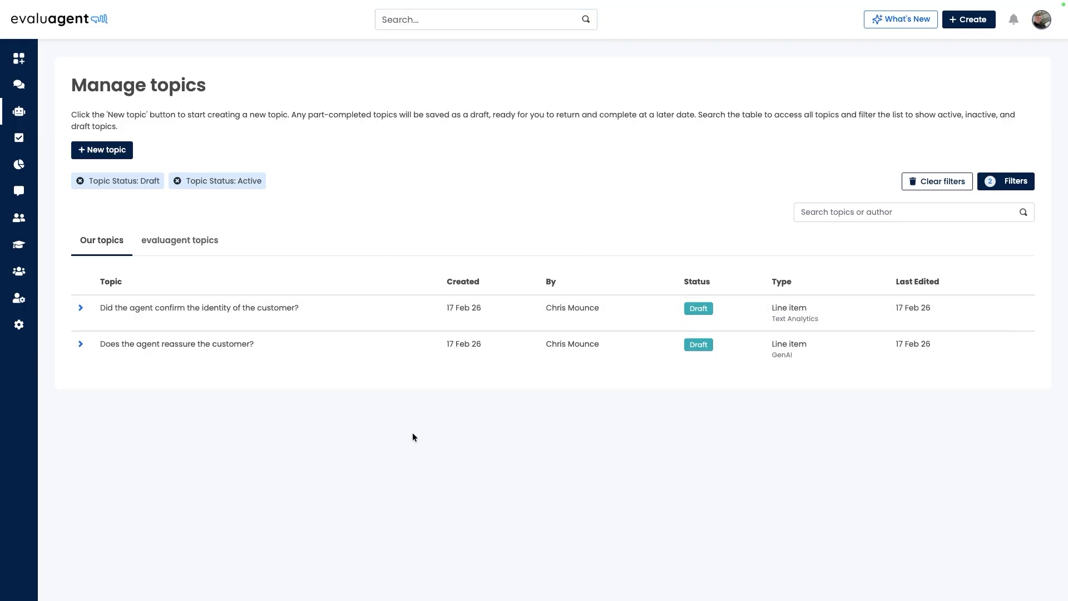
Open draft v1 of the topic "Did the agent confirm the identity of the customer?" in the test console.
left_click(81, 308)
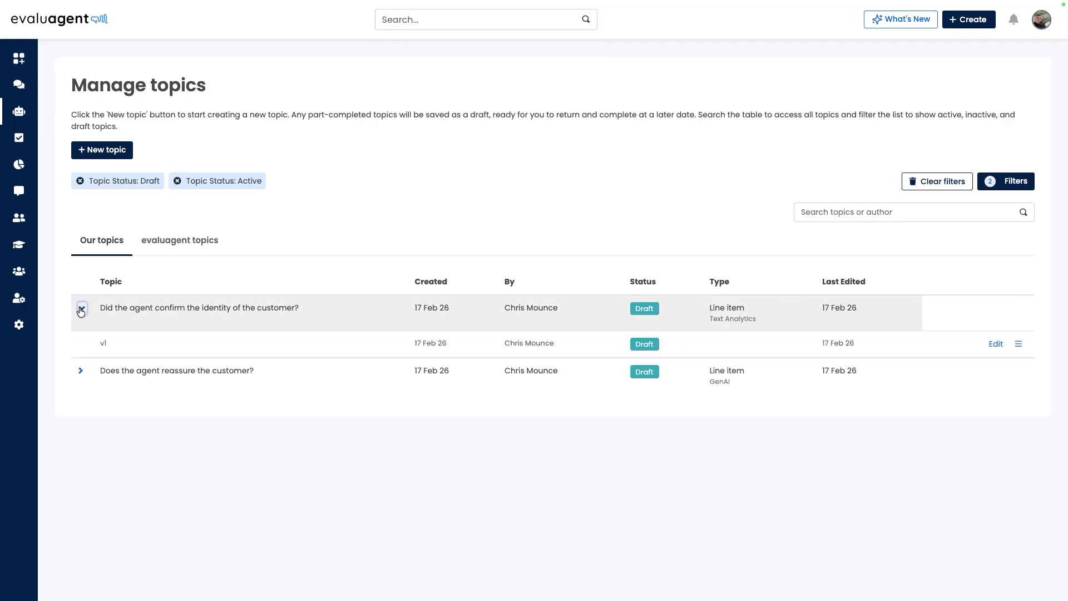
left_click(1018, 344)
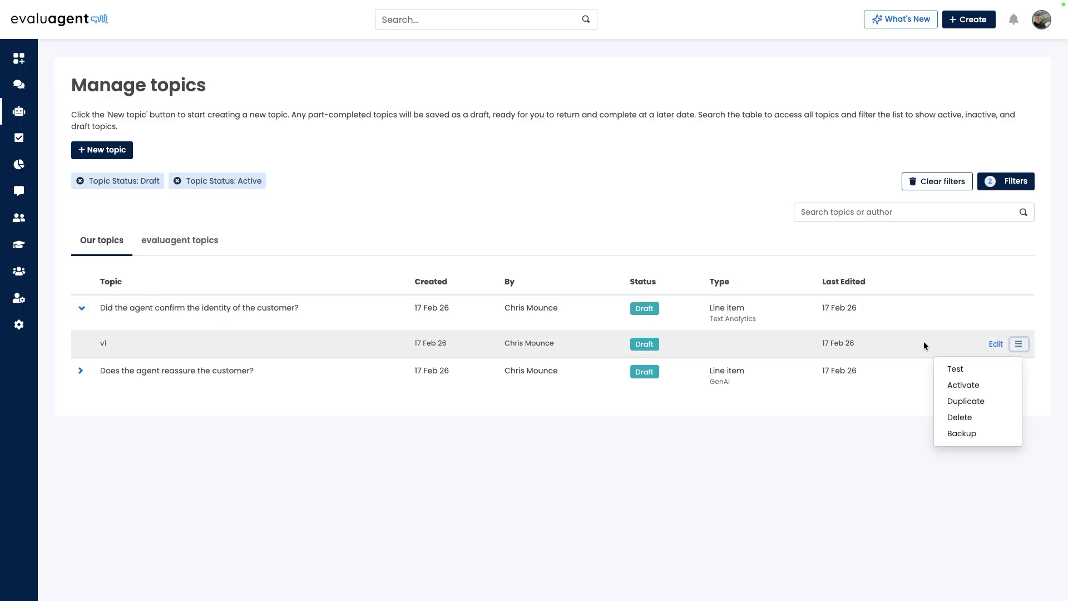
left_click(1011, 375)
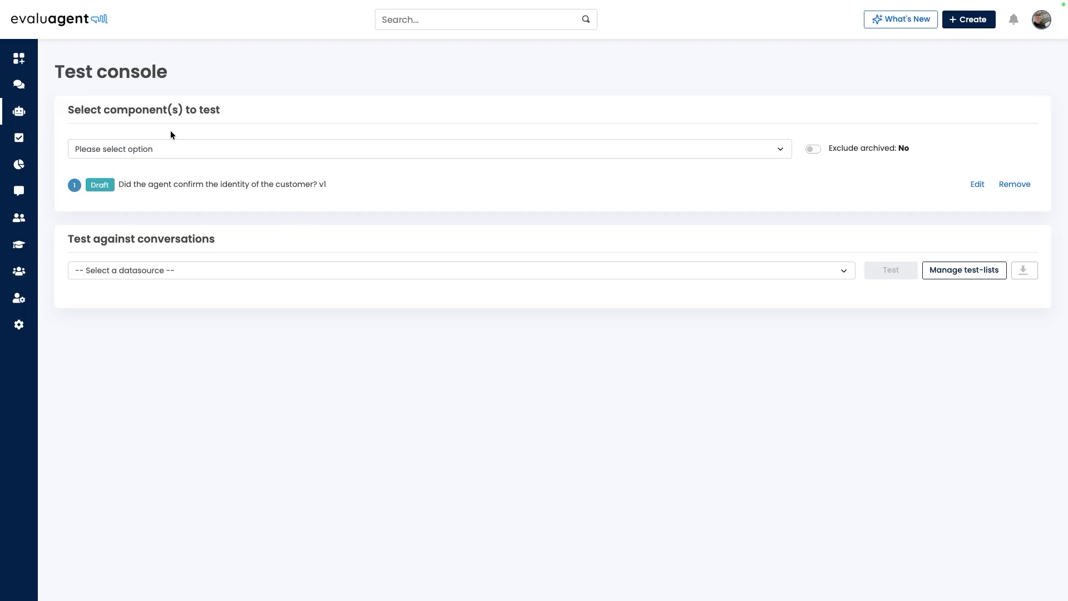
Add draft v1 of the topic "Does the agent reassure the customer?" to the components to test.
left_click(157, 150)
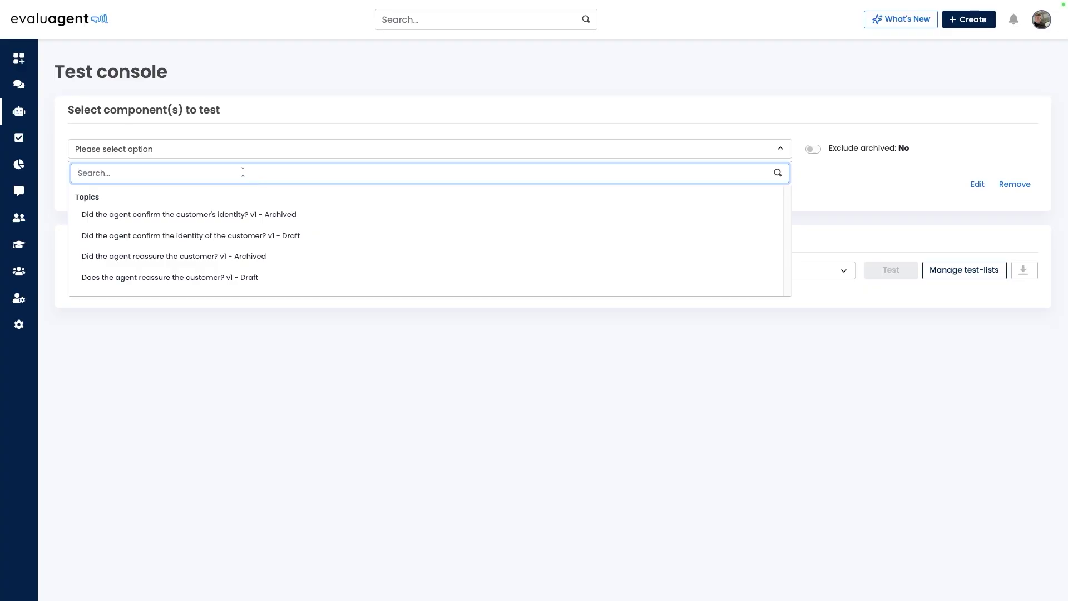
left_click(130, 277)
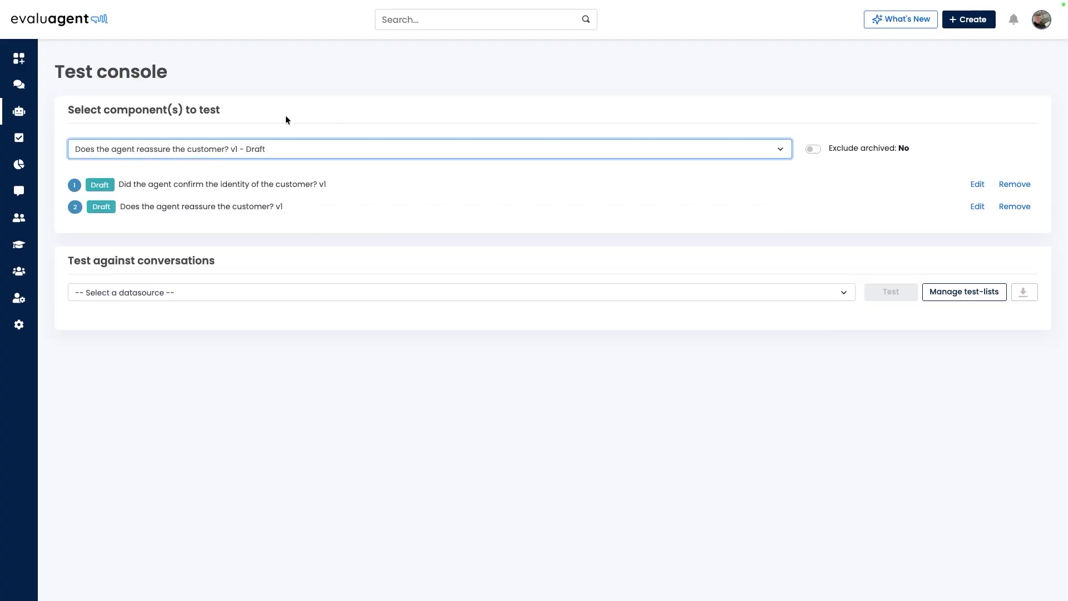
left_click(374, 415)
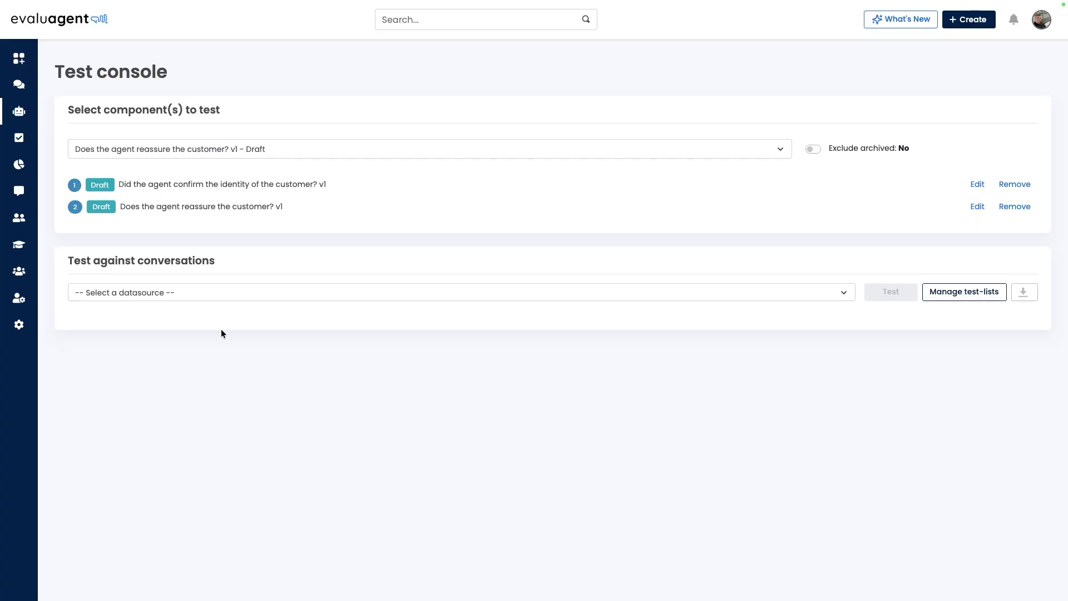
Select the Sample test list as the datasource and run the test on its conversations.
left_click(184, 292)
left_click(105, 338)
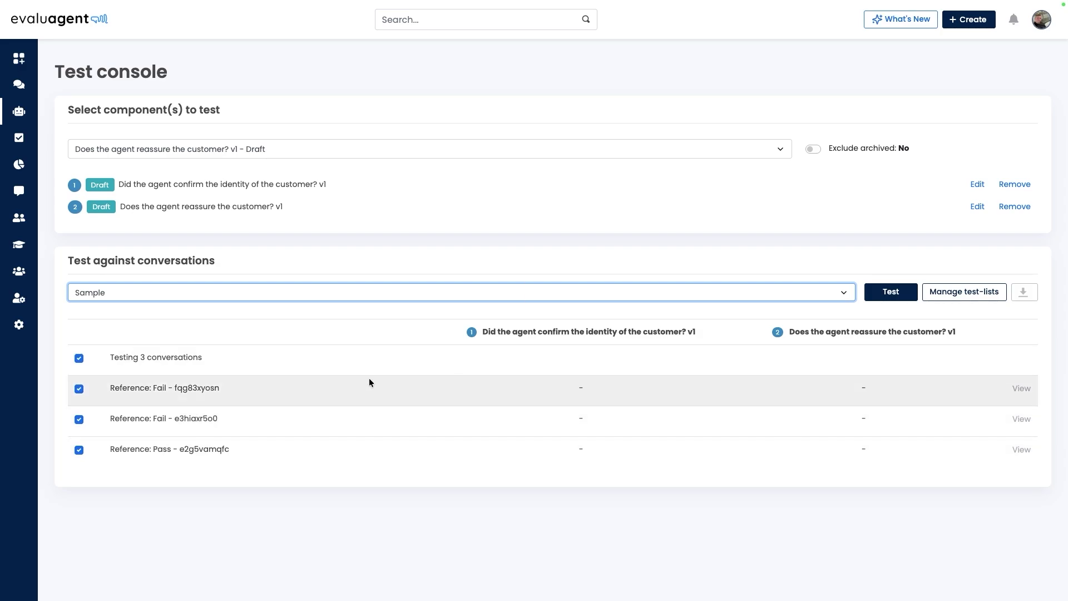
left_click(880, 293)
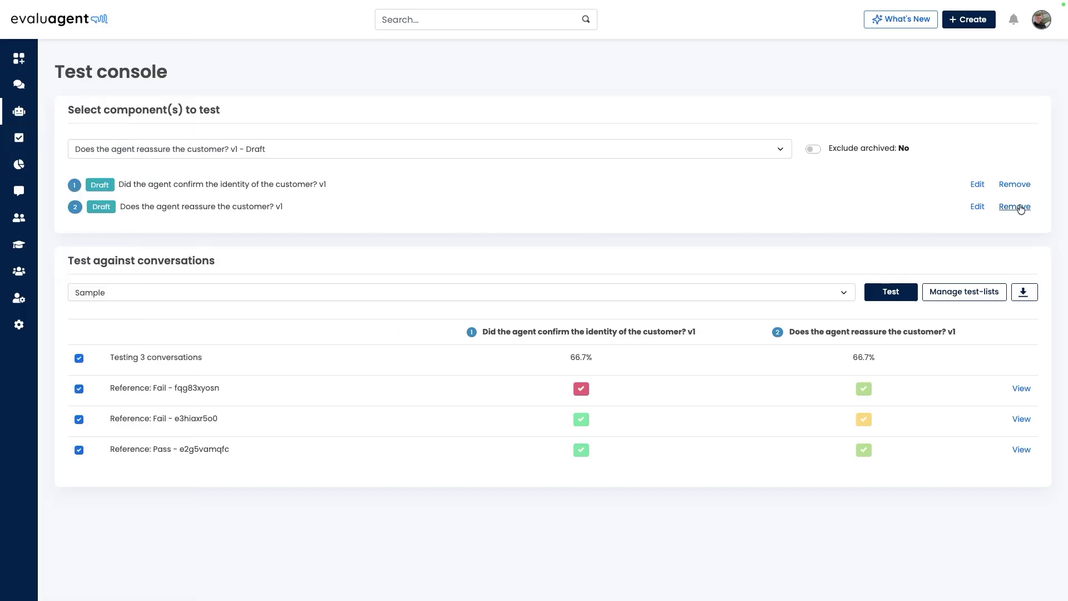
Remove the reassurance topic and examine the name, address and policy number results for conversation Fail - fqg83xyosn.
left_click(1020, 209)
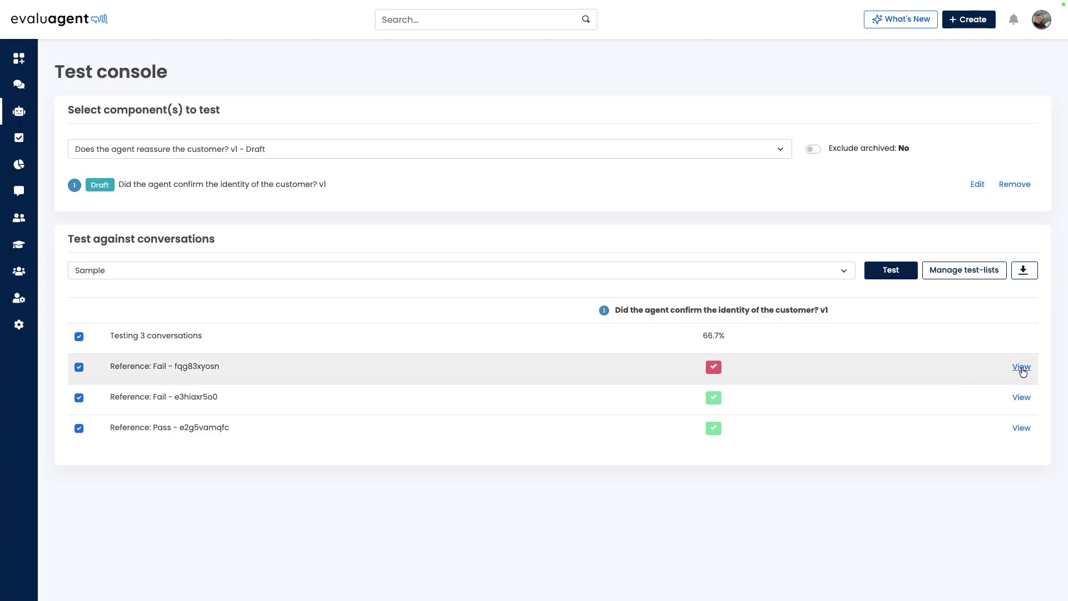
left_click(1021, 368)
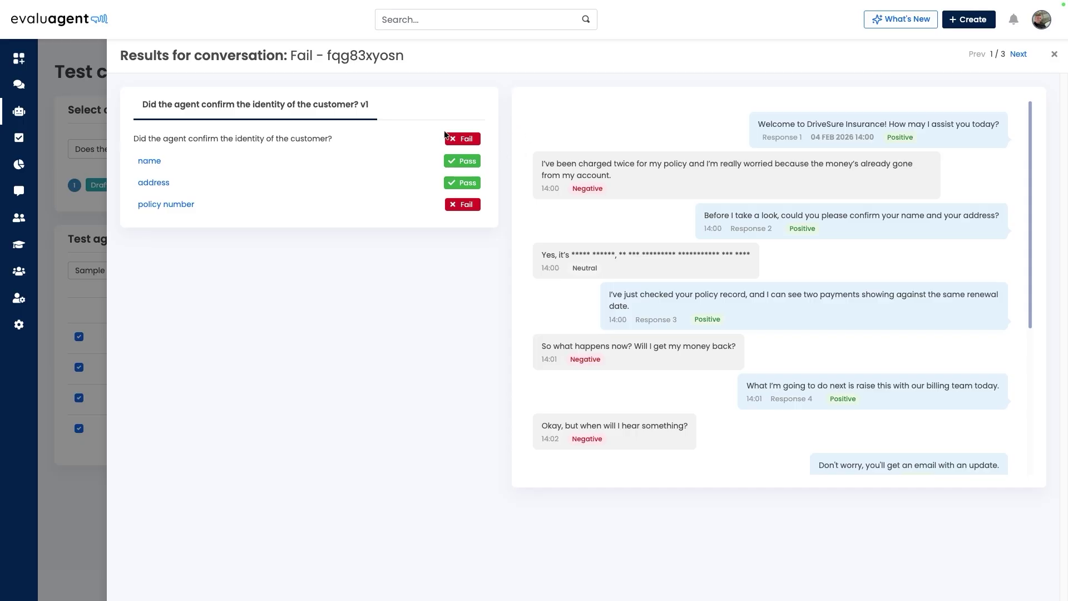
left_click(159, 161)
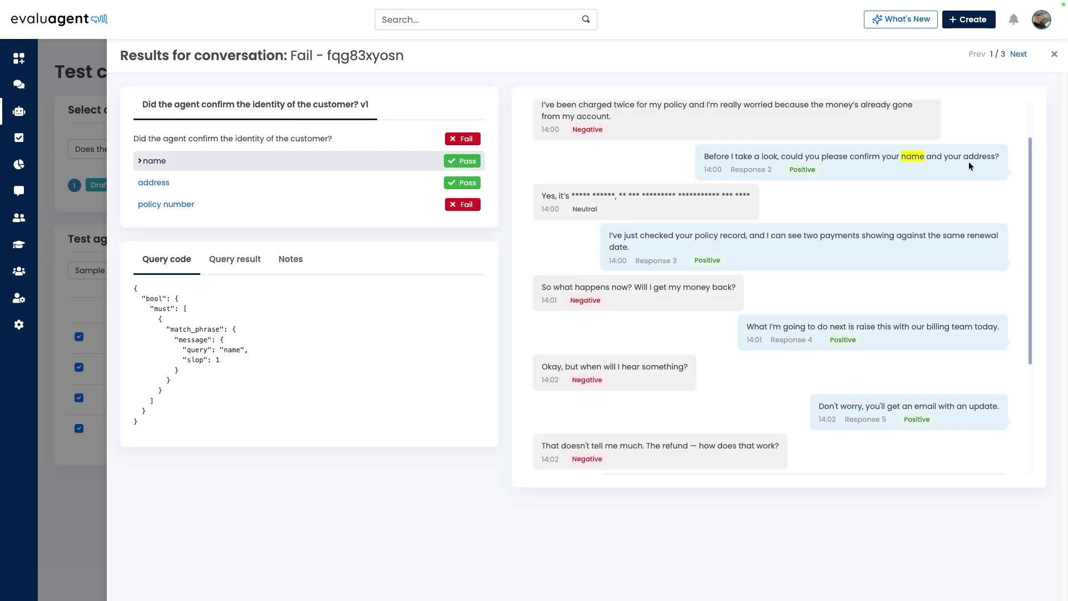
left_click(165, 183)
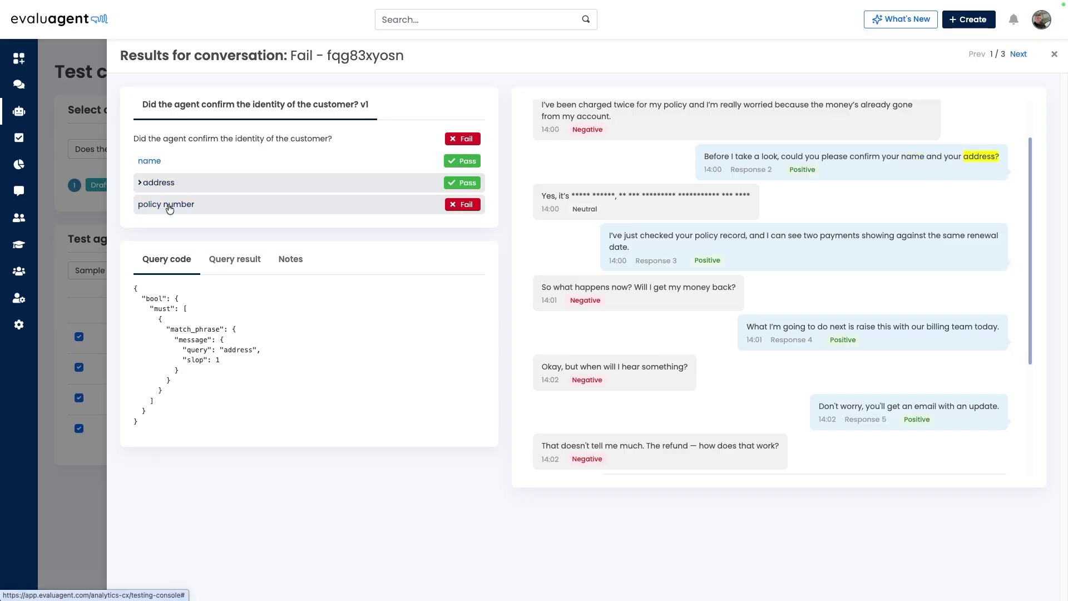
left_click(170, 207)
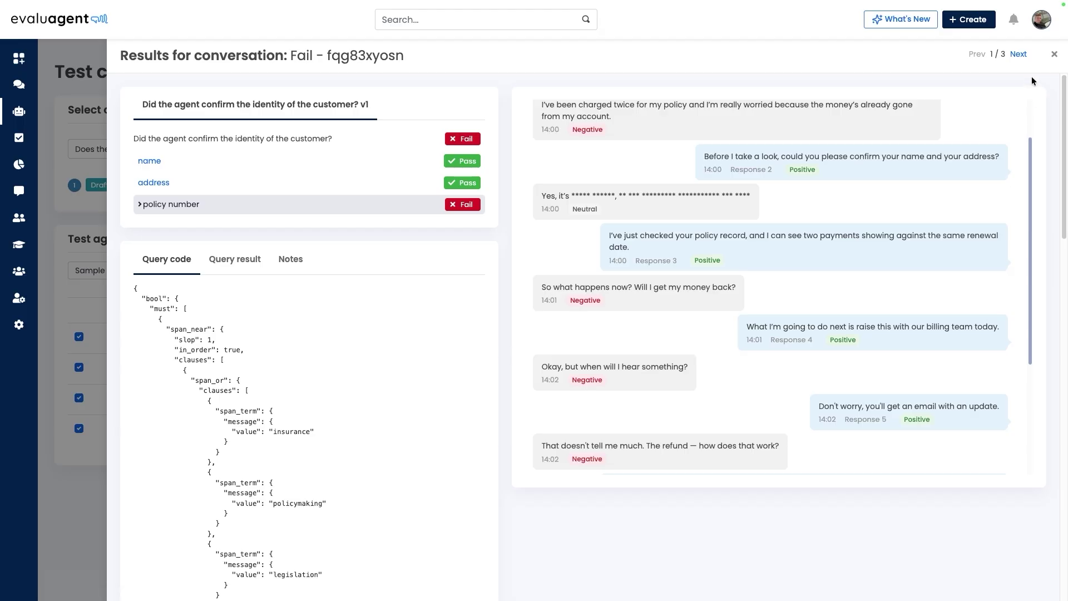
Examine the name, address and policy number matches and query code for conversation Fail - e3hiaxr5o0, and close the results.
left_click(1021, 54)
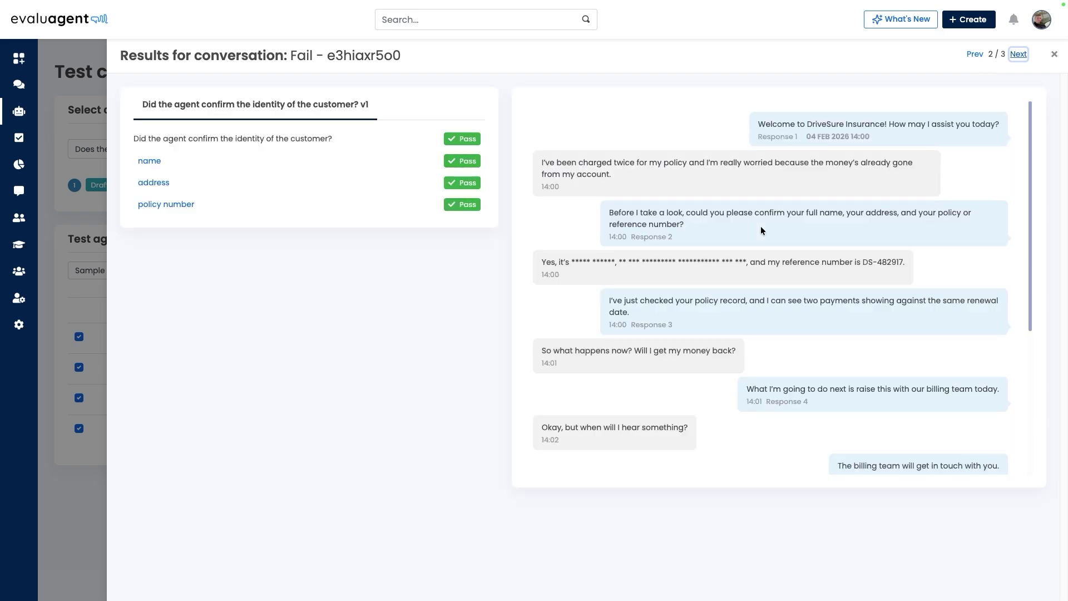
left_click_drag(722, 226, 603, 209)
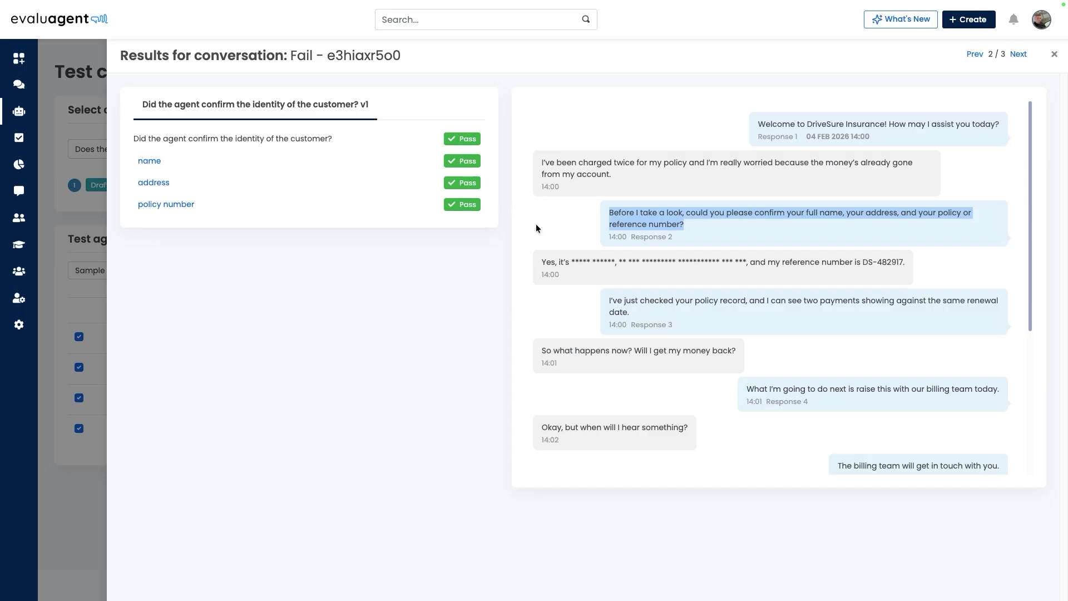
left_click(758, 229)
left_click(149, 162)
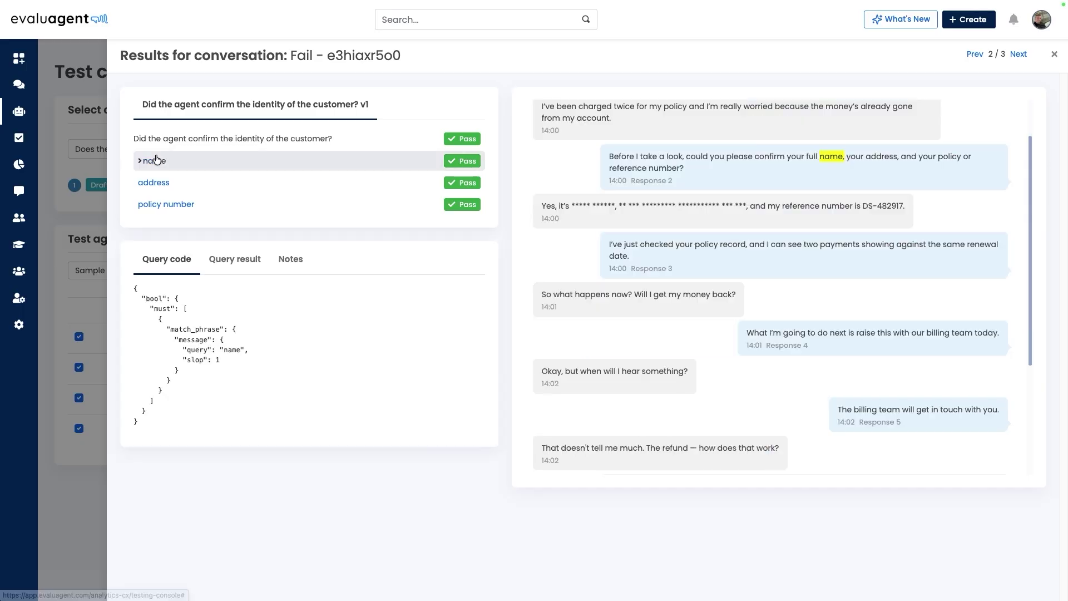
left_click(161, 187)
left_click(161, 206)
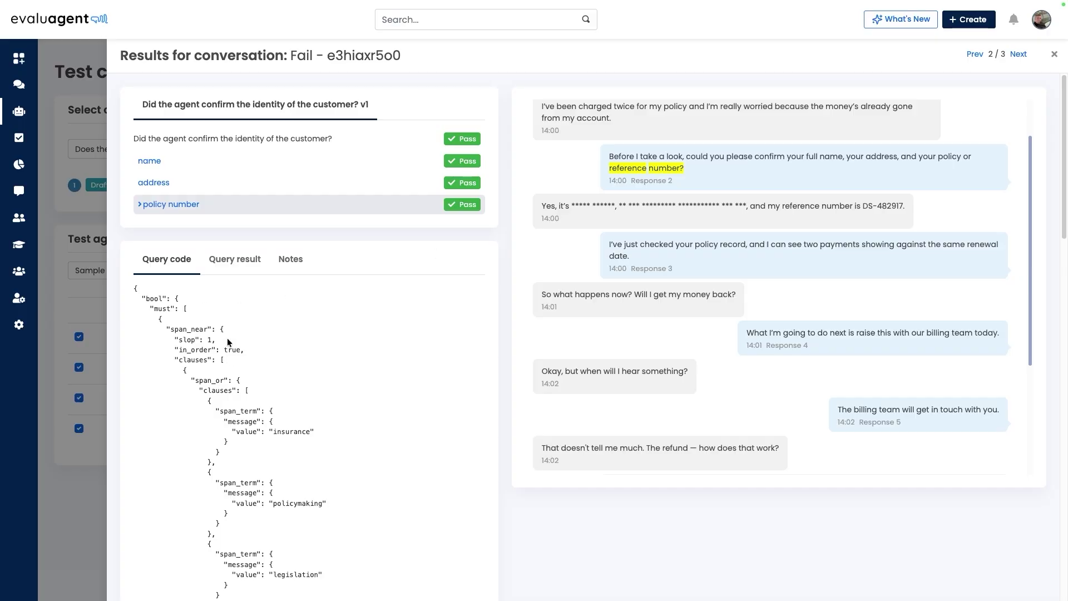
left_click_drag(227, 338, 171, 340)
left_click(1053, 55)
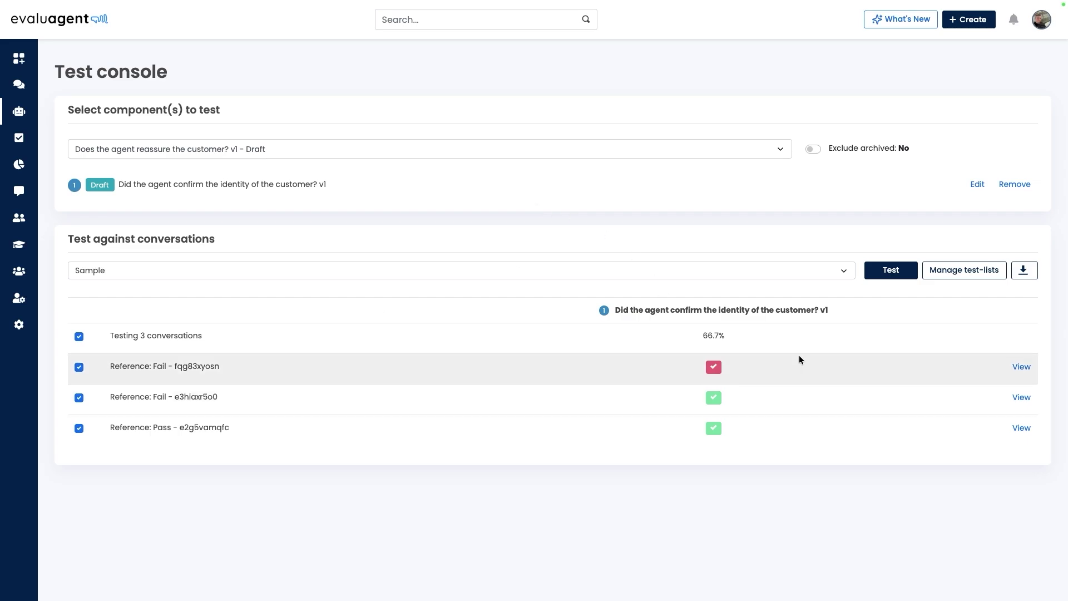
Add draft v1 of "Does the agent reassure the customer?" back to the test and remove the identity confirmation topic.
left_click(218, 154)
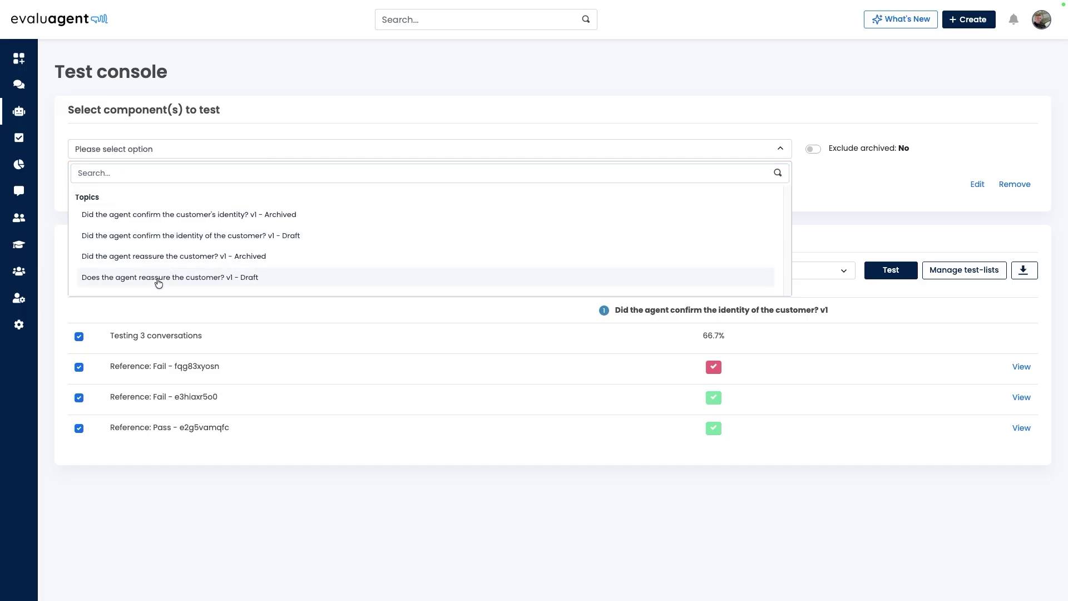
left_click(157, 278)
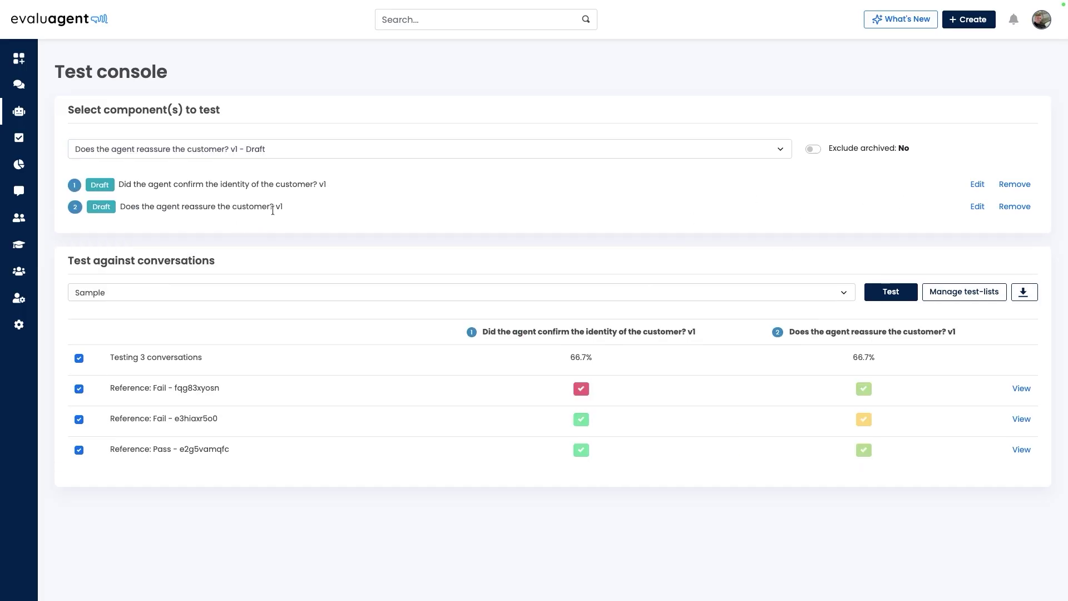
left_click(1013, 185)
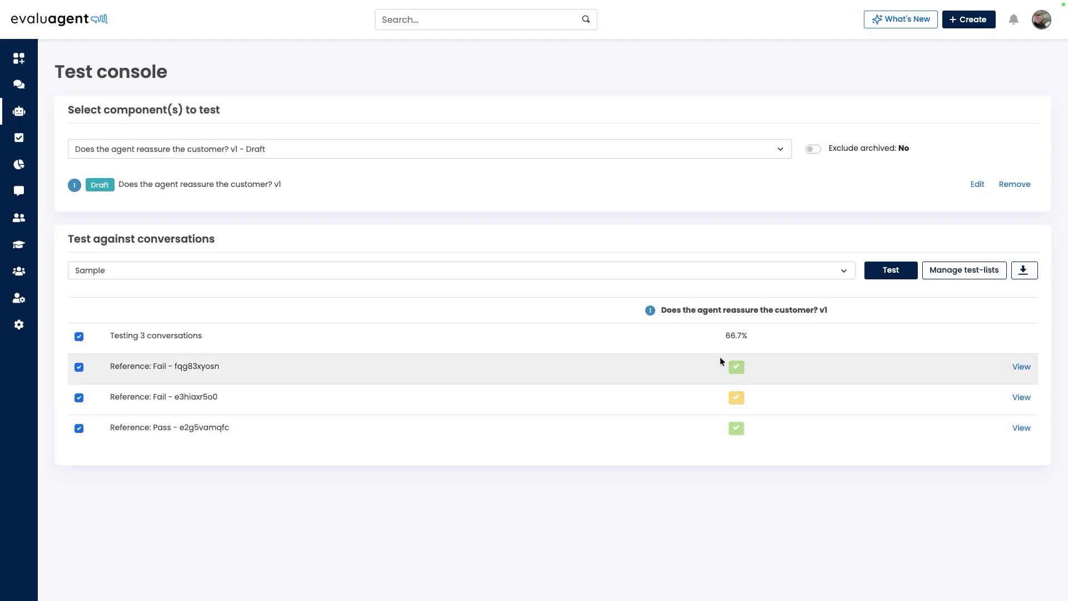
Examine the reassurance AI result for conversation Pass - e2g5vamqfc, locate both transcript extractions in the conversation, and close the results.
mouse_move(741, 371)
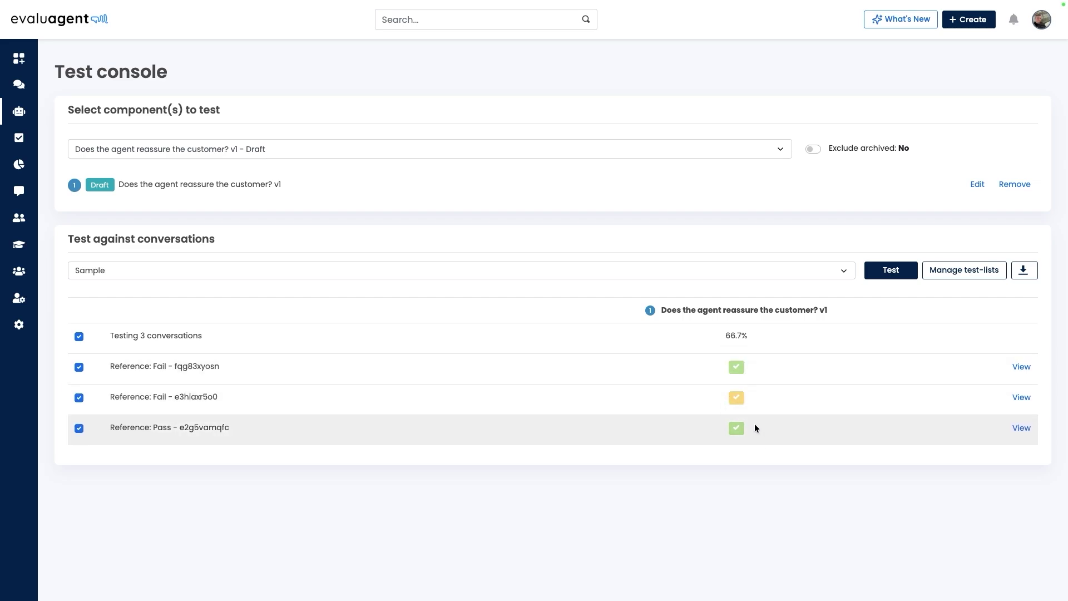
left_click(1022, 428)
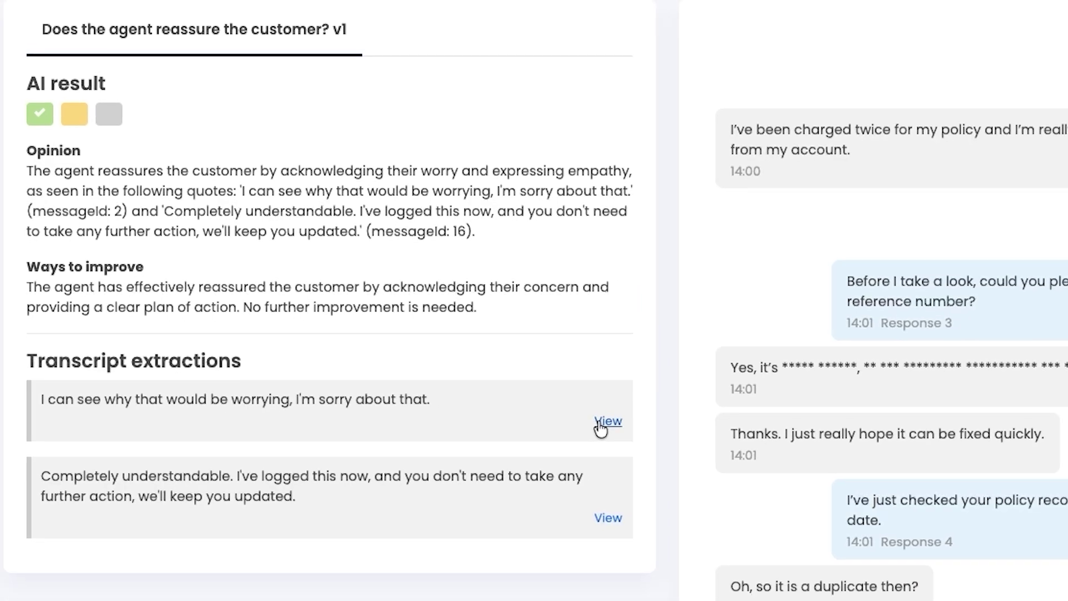
left_click(644, 438)
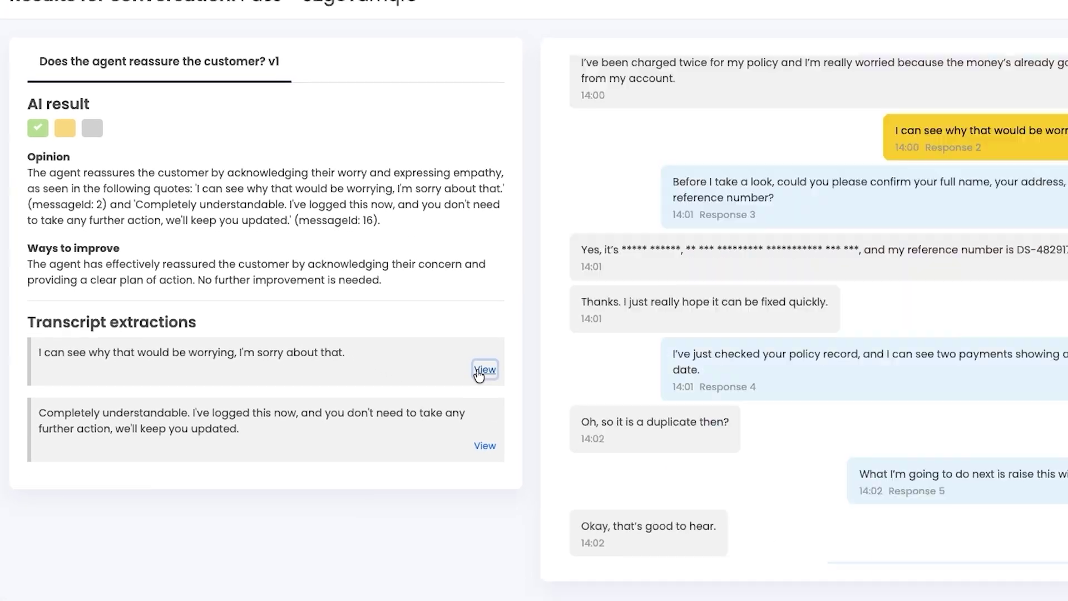
scroll(1010, 228, "up", 2)
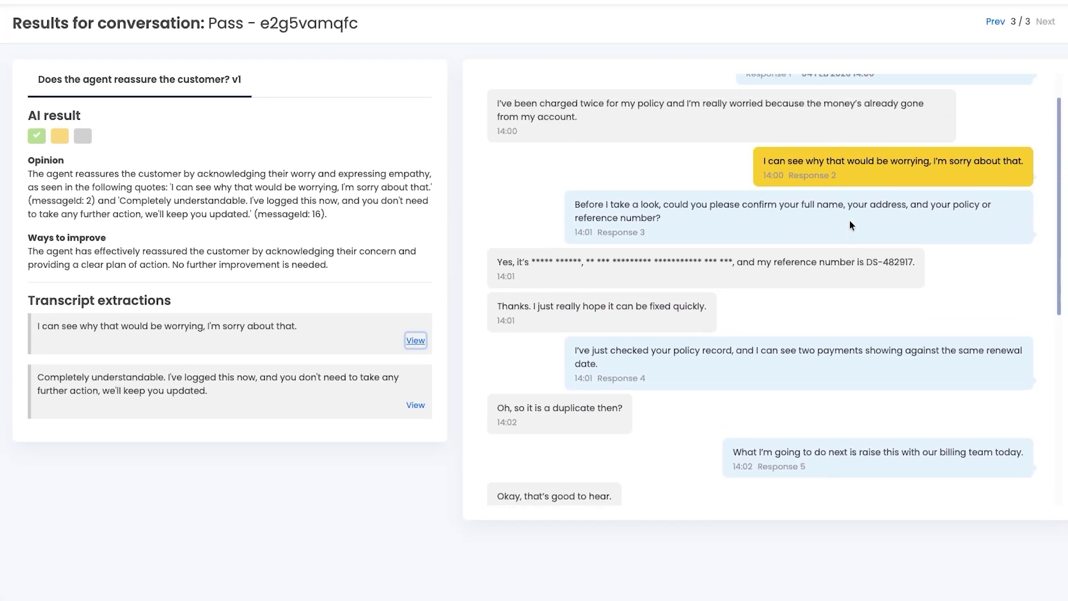
scroll(632, 122, "up", 1)
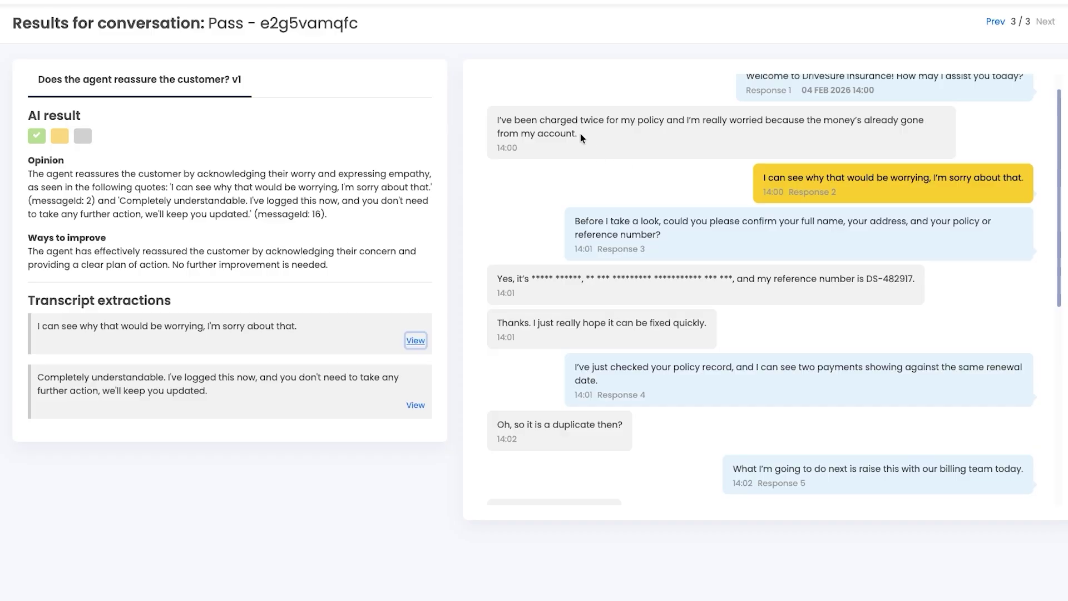
left_click_drag(593, 131, 495, 118)
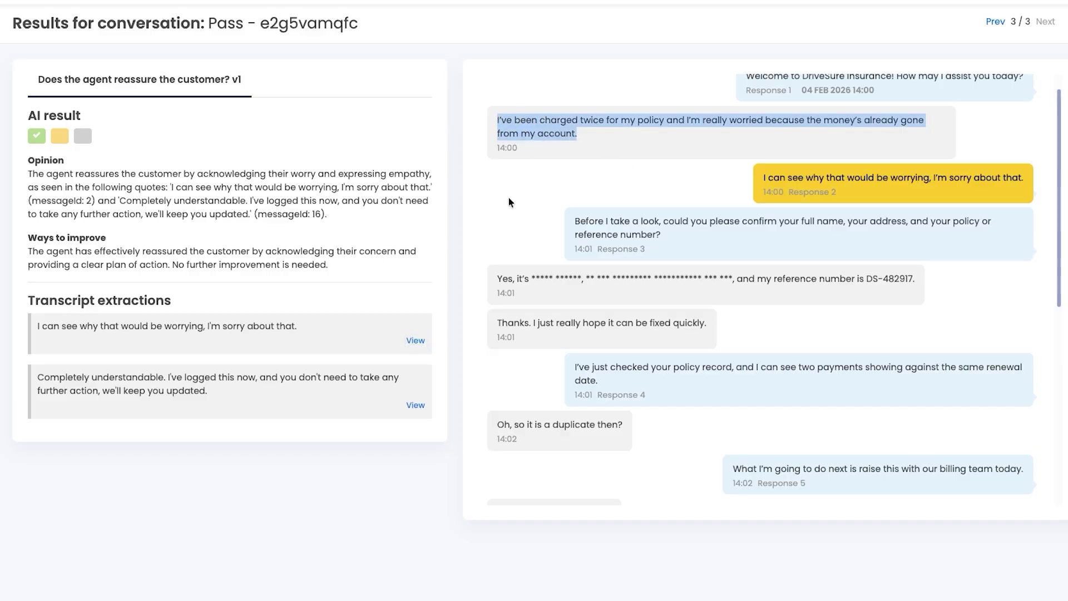
left_click(631, 182)
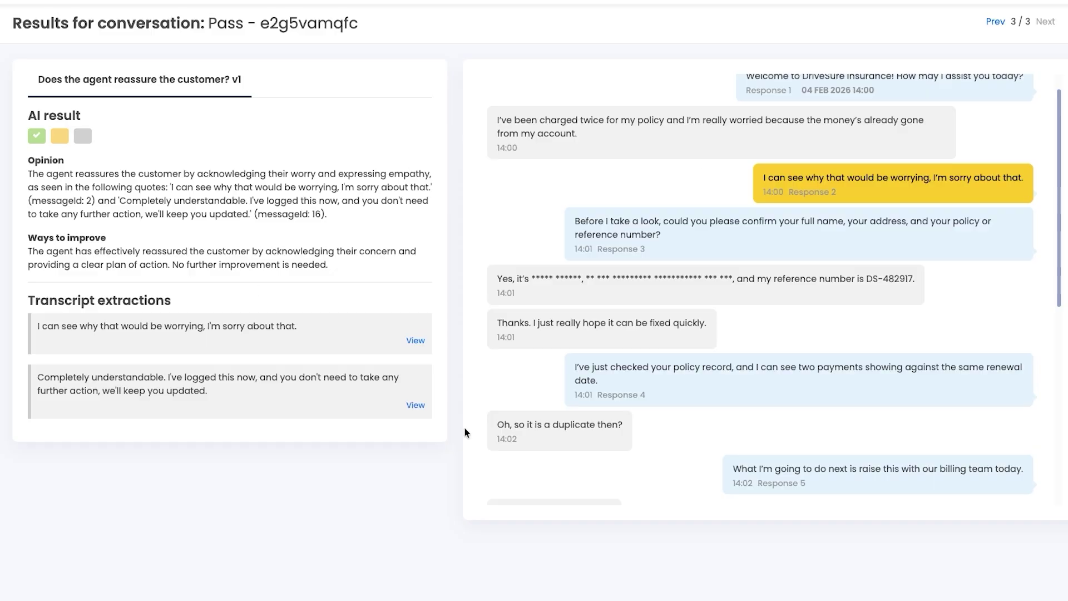
left_click(415, 405)
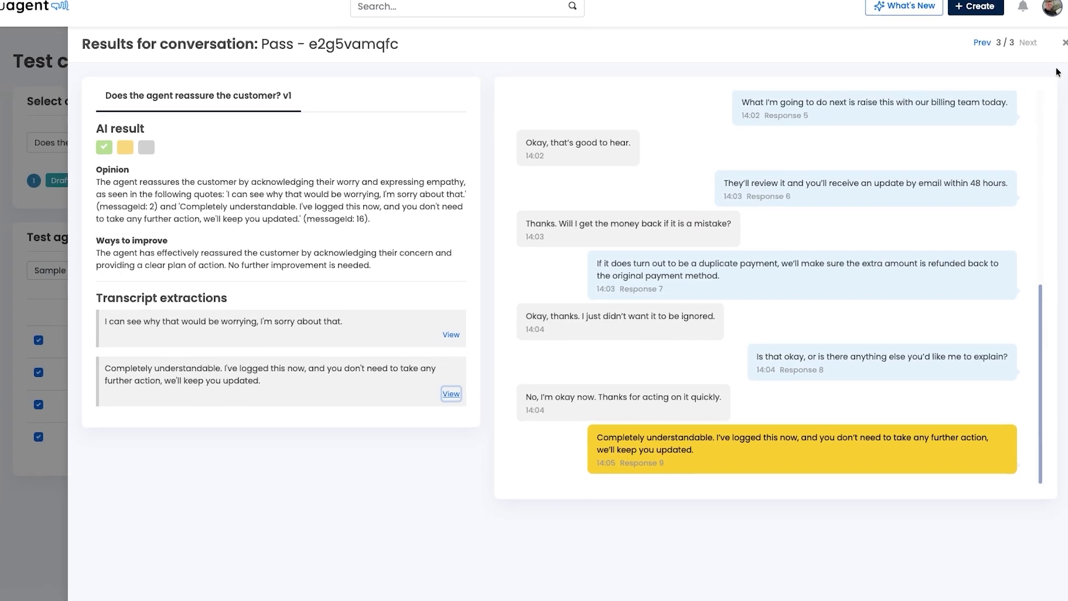
left_click(1062, 43)
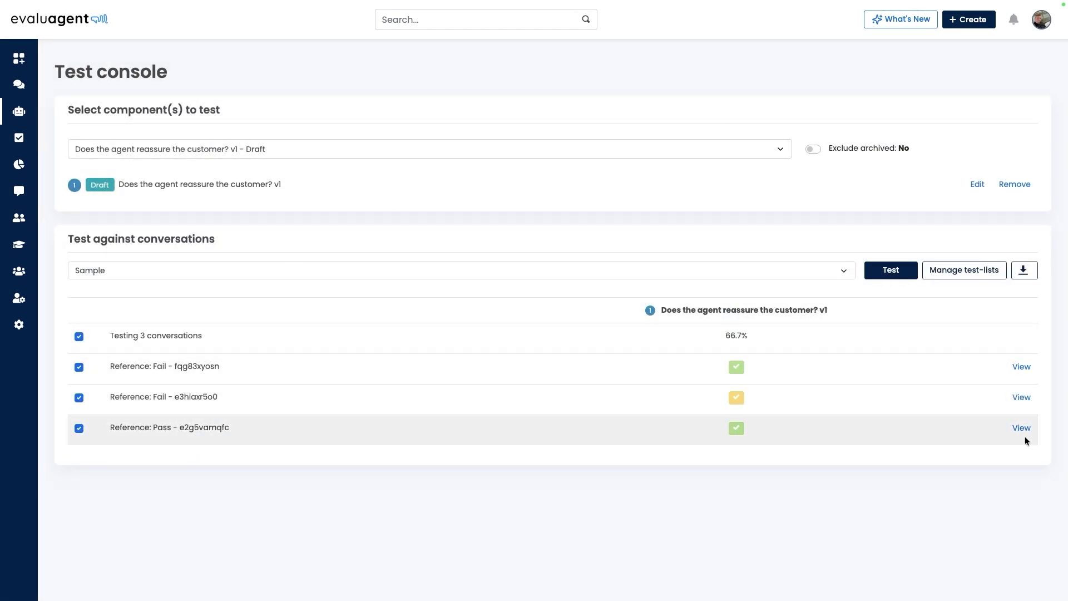
Examine the reassurance AI result for conversation Fail - e3hiaxr5o0 and locate all four transcript extractions in the conversation.
left_click(1021, 397)
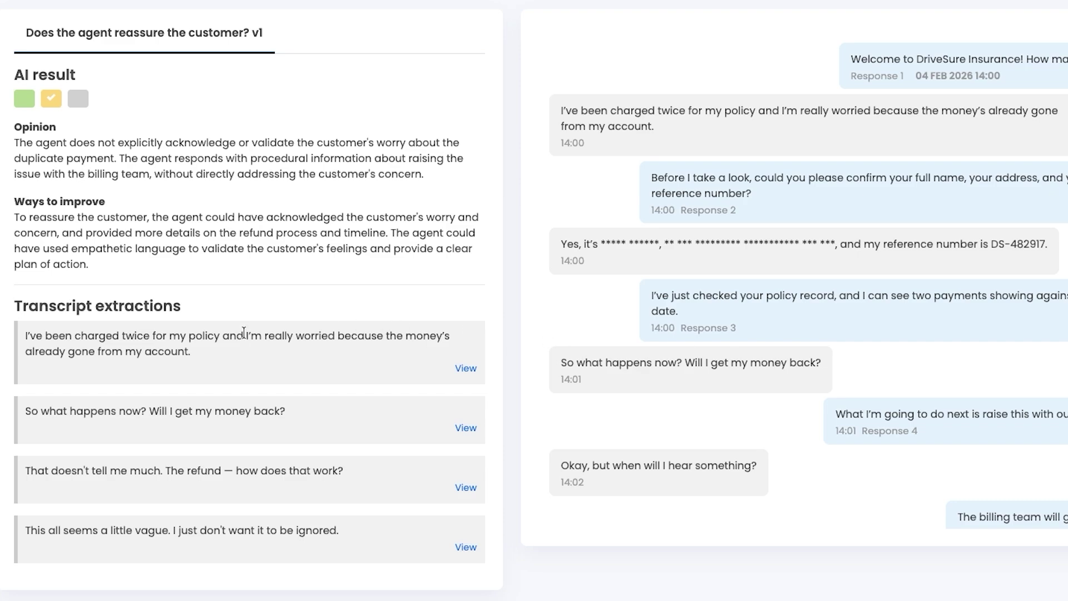
left_click(470, 367)
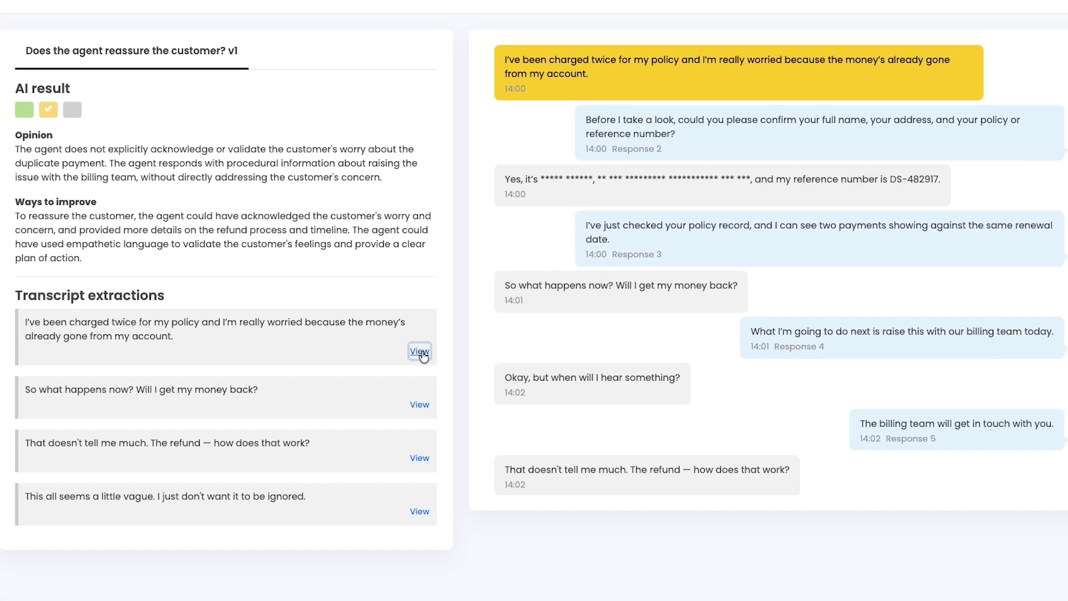
left_click(419, 406)
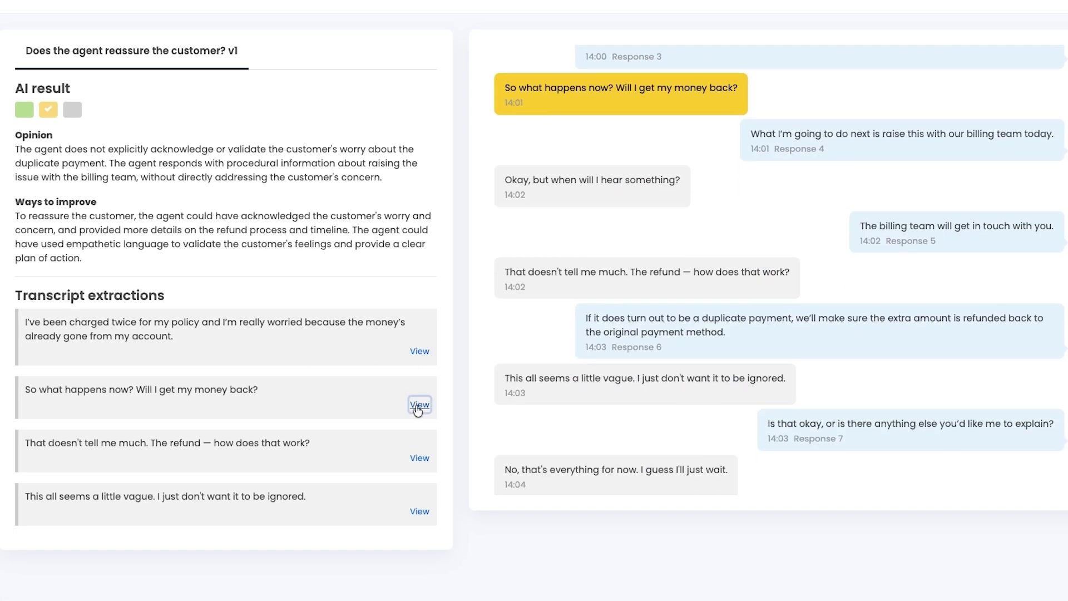
left_click(424, 462)
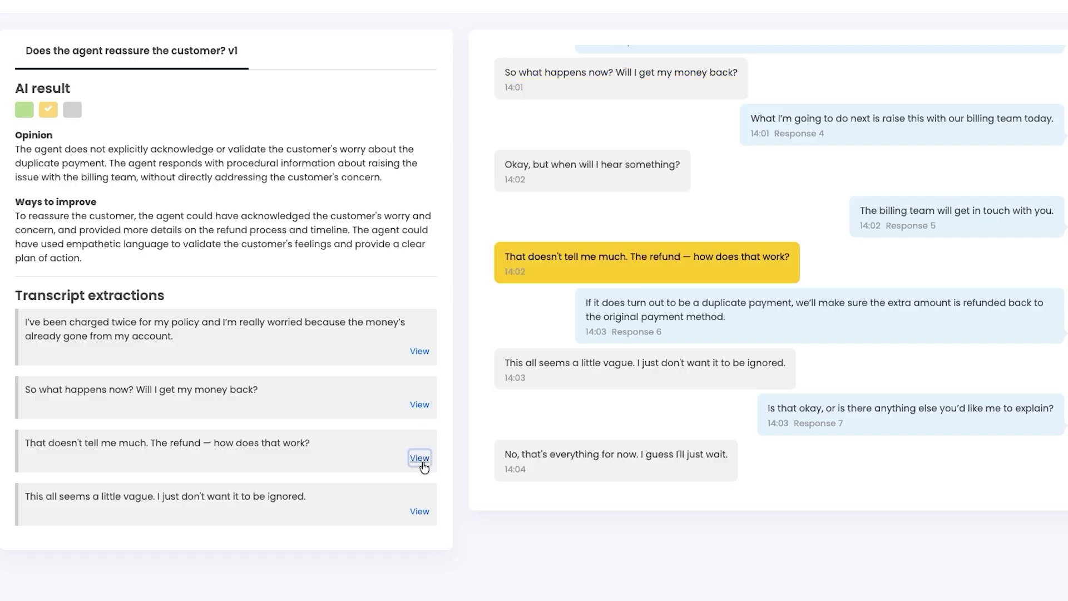
left_click(421, 512)
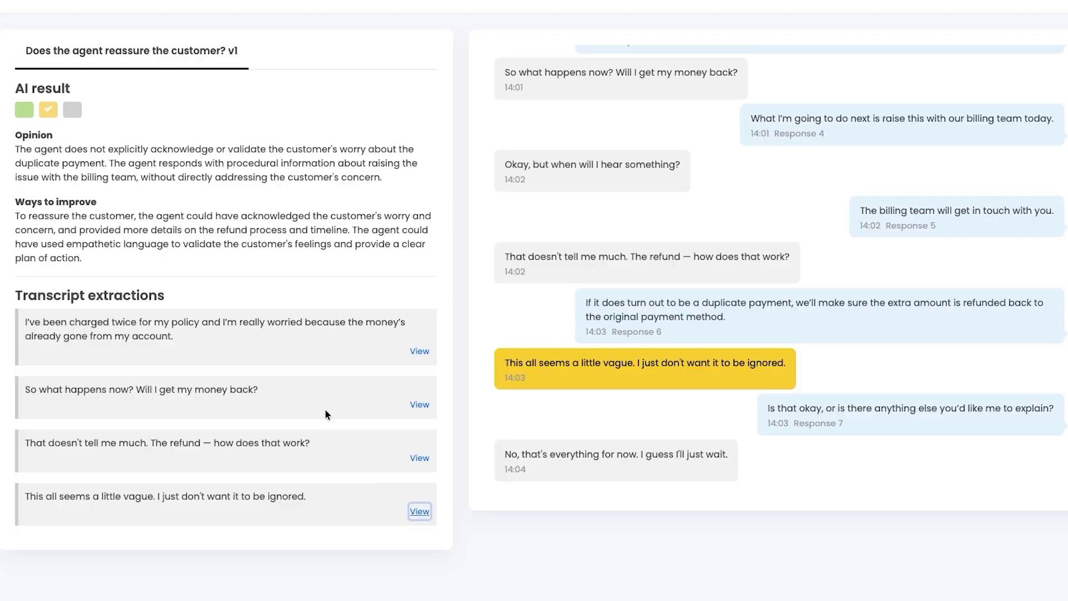
Read the agent's replies in the Fail - e3hiaxr5o0 transcript from the start, and close the results.
scroll(879, 412, "up", 5)
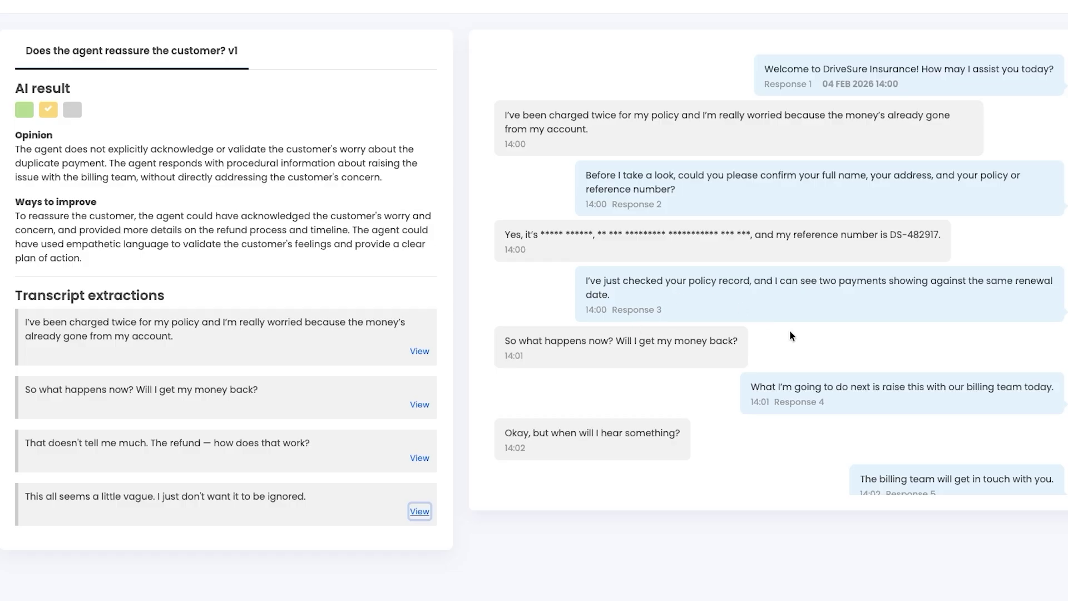
scroll(823, 329, "down", 2)
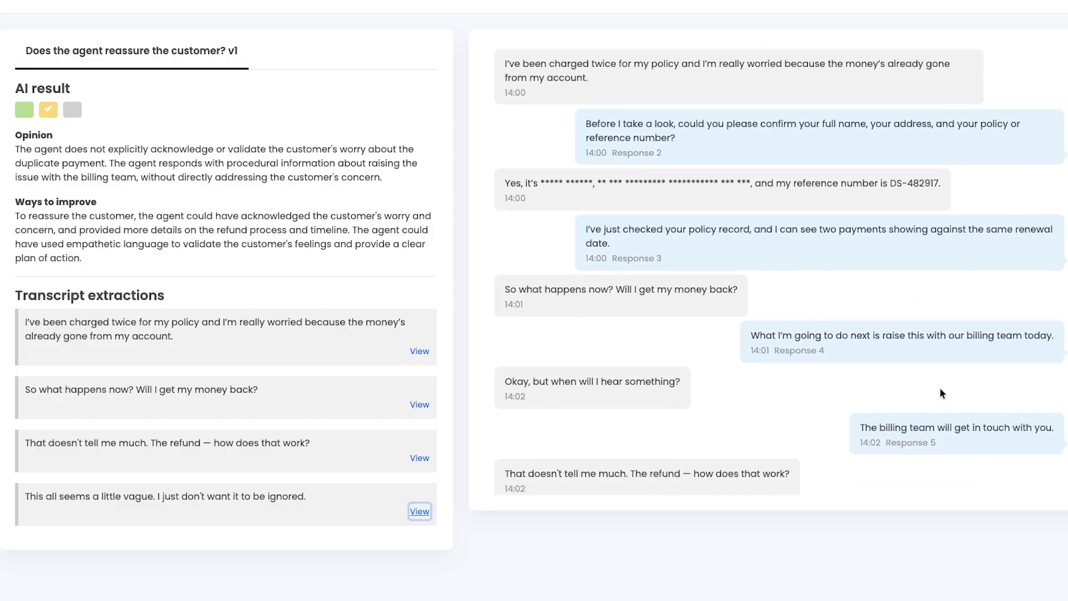
scroll(940, 393, "down", 2)
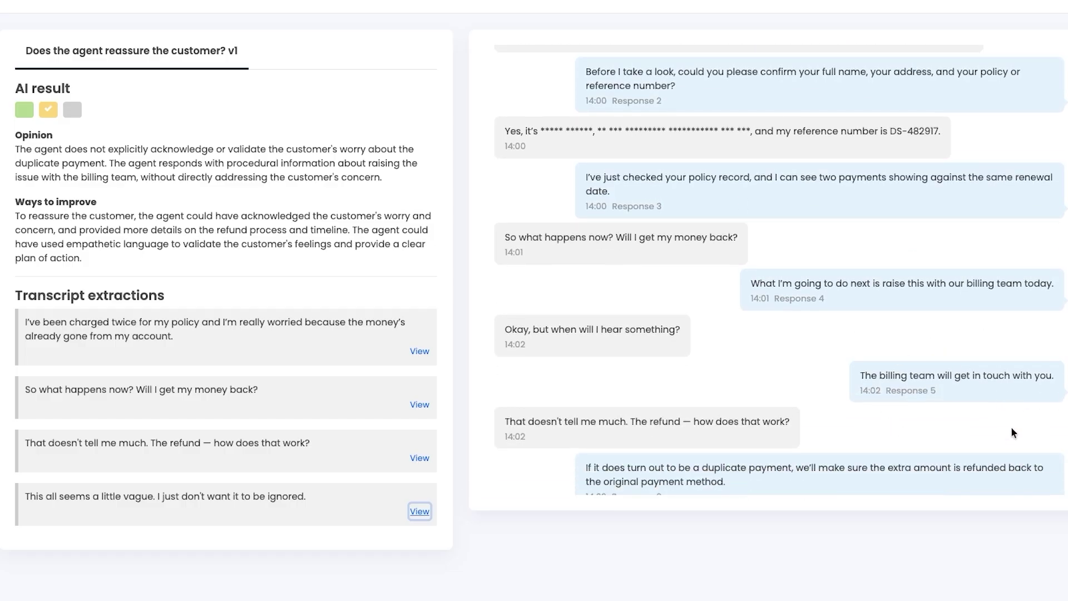
scroll(1007, 390, "down", 2)
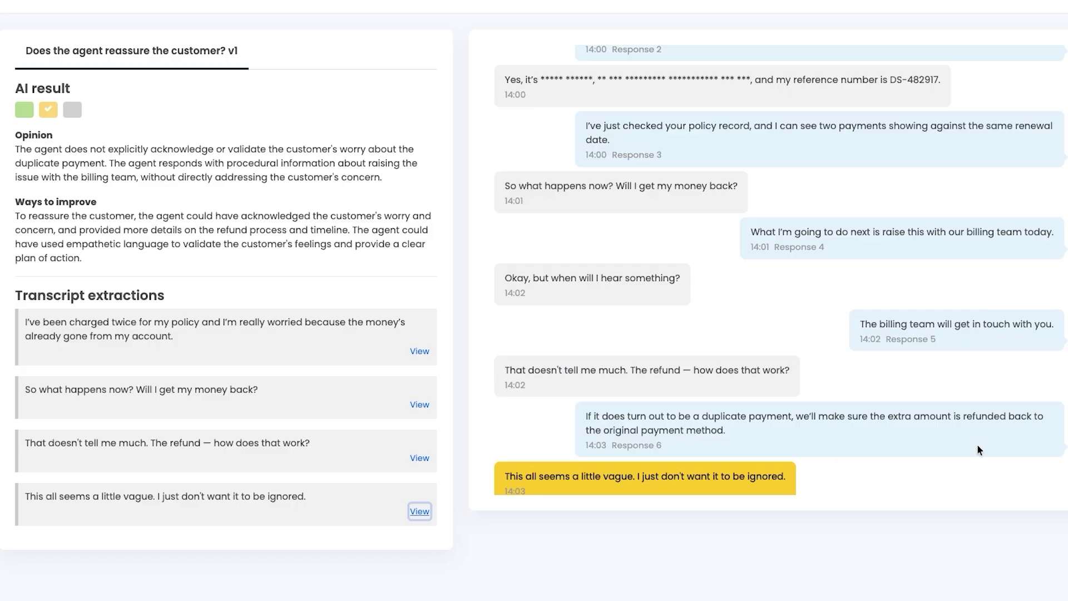
scroll(976, 444, "down", 1)
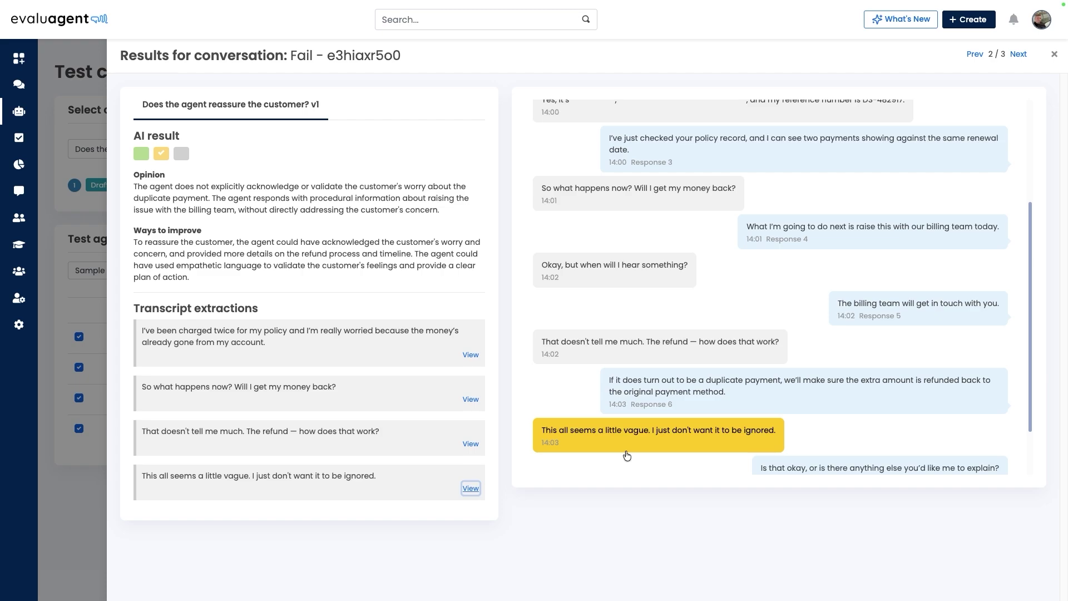
left_click(1053, 54)
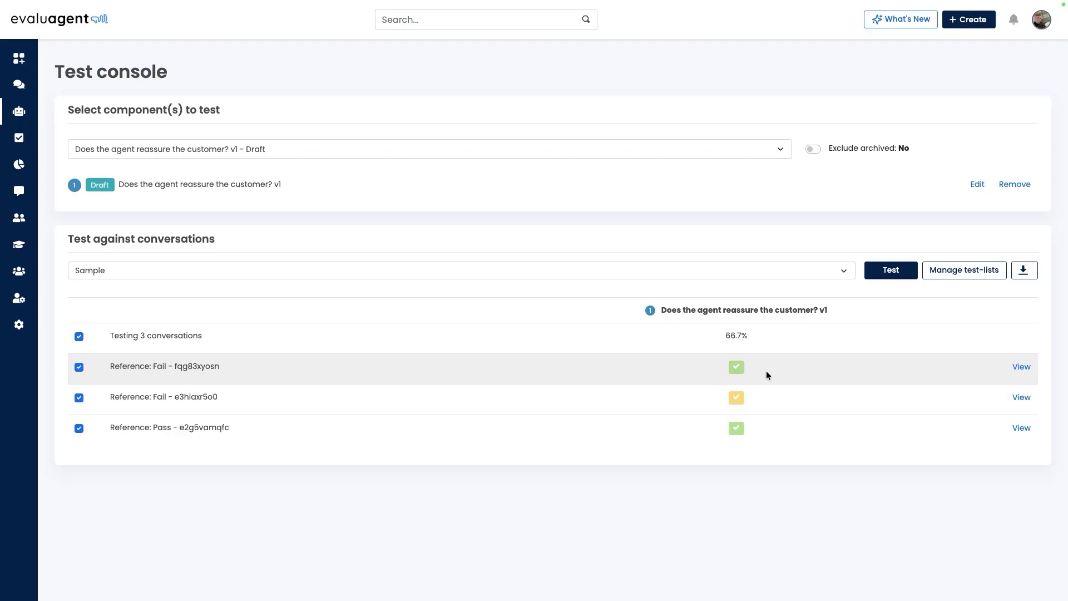
Examine the reassurance AI result for conversation Fail - fqg83xyosn, locate its three transcript extractions in the conversation, and close the results.
left_click(1021, 366)
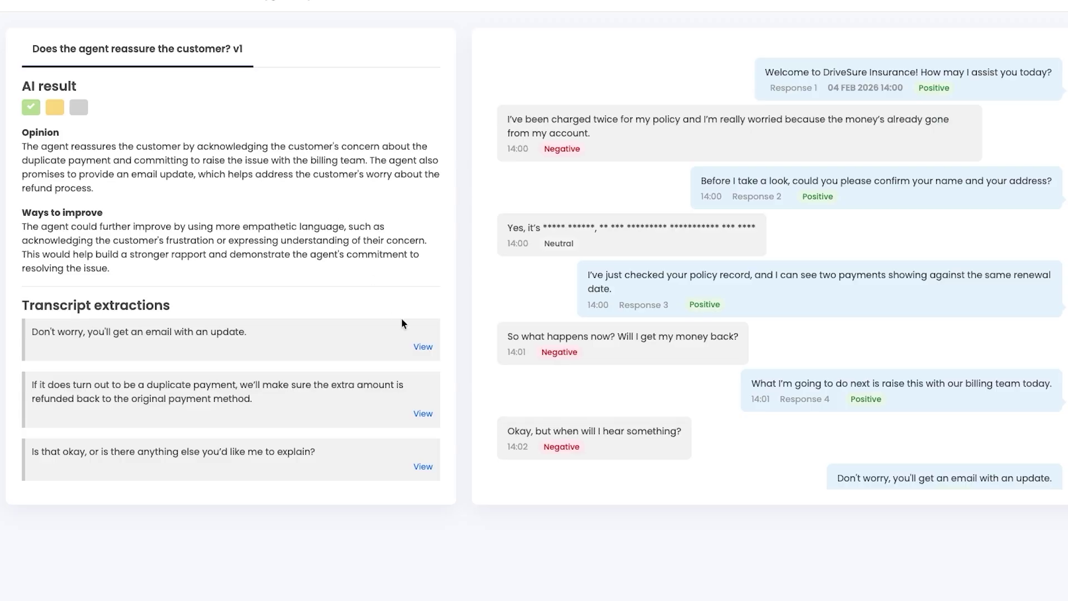
left_click(423, 347)
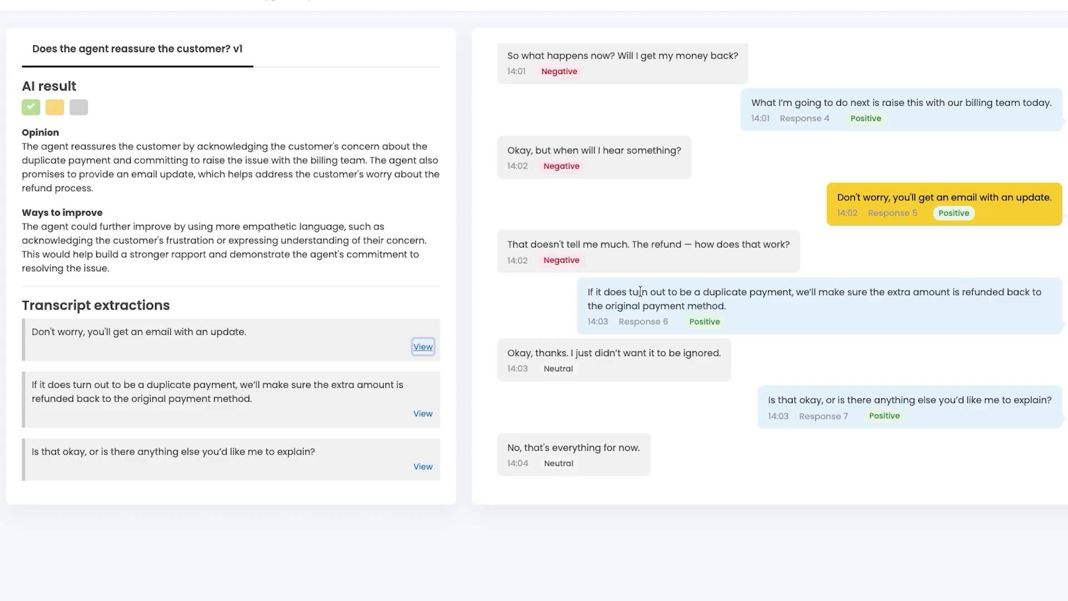
left_click_drag(889, 199, 839, 202)
left_click(1055, 202)
left_click_drag(1055, 202, 896, 201)
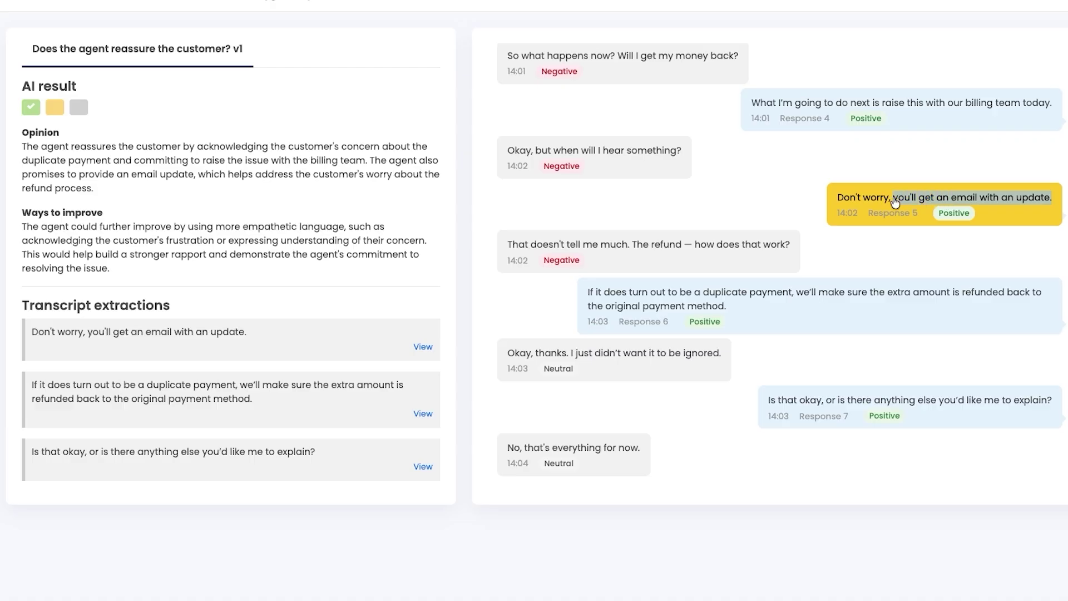
left_click(363, 432)
left_click(419, 412)
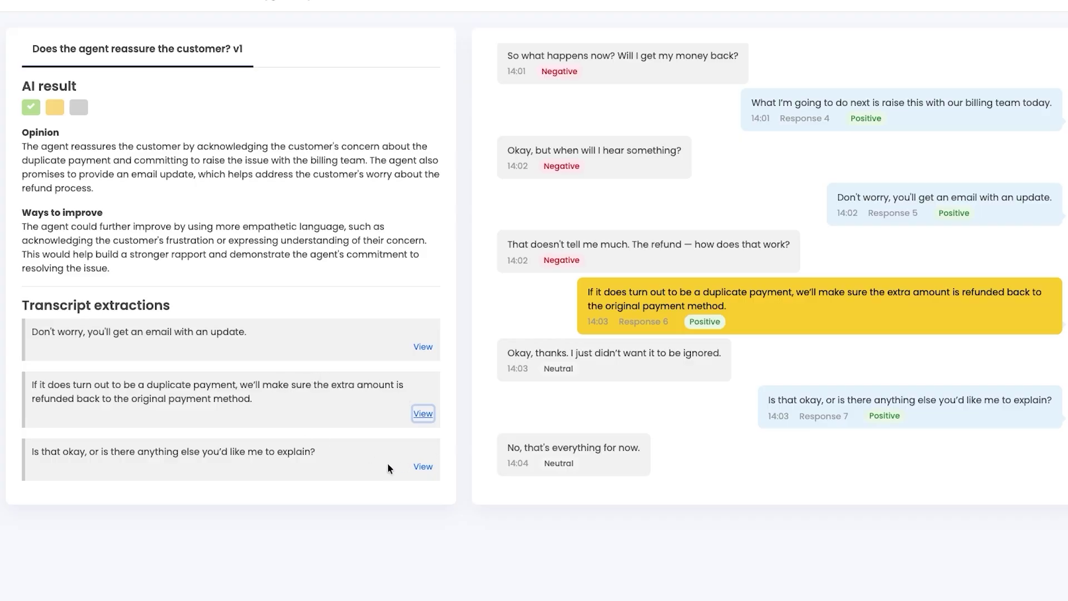
left_click(423, 467)
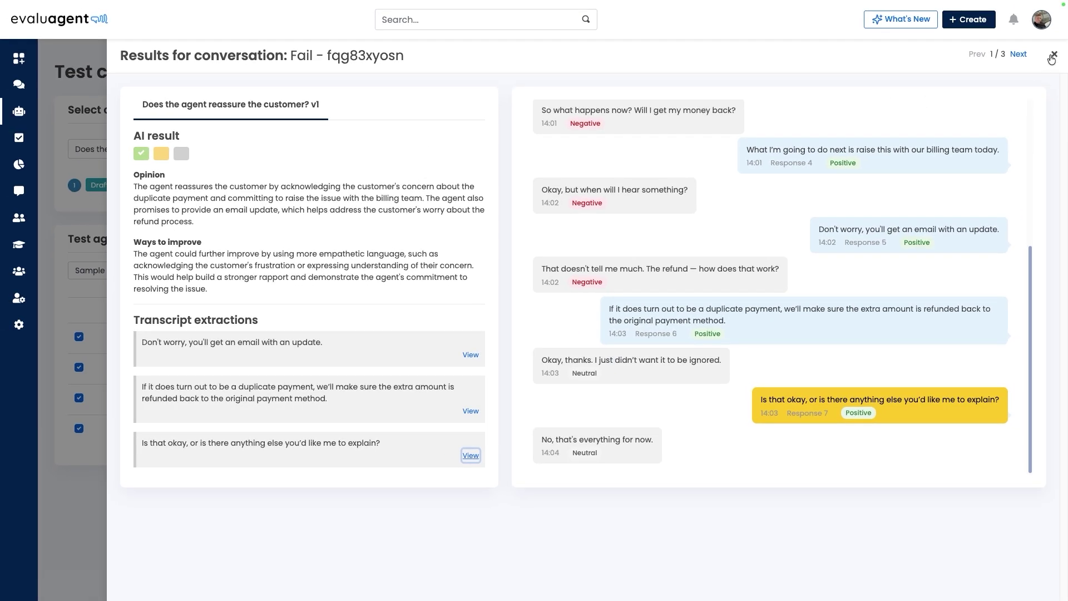
left_click(1052, 56)
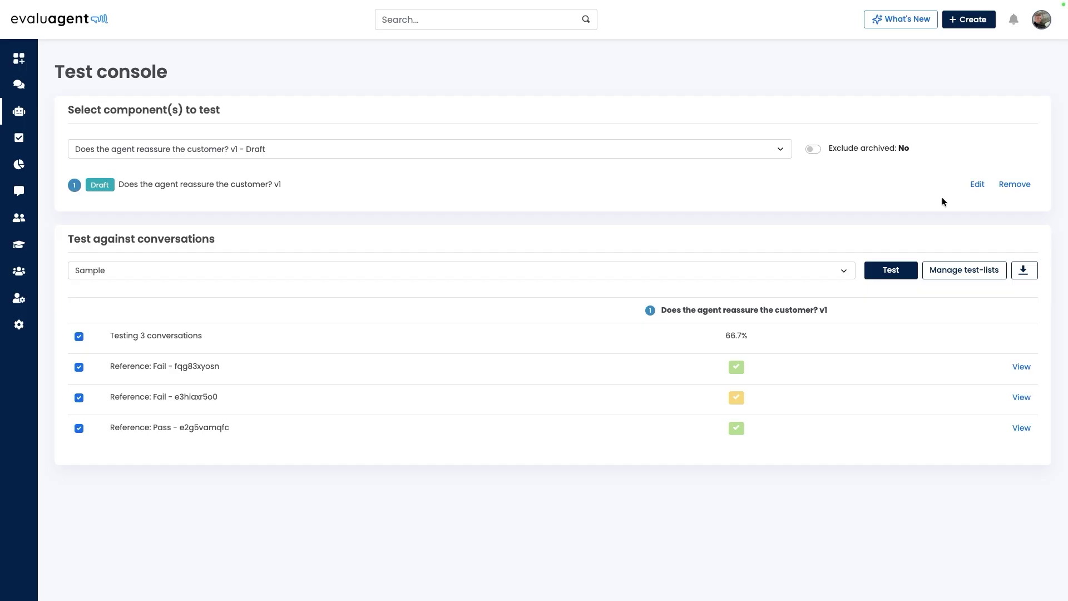
Edit the reassurance topic, review its scoring criteria, and append "Do not infer reassurance from commitments to act, or resolution statements." to the GPT prompt.
left_click(976, 185)
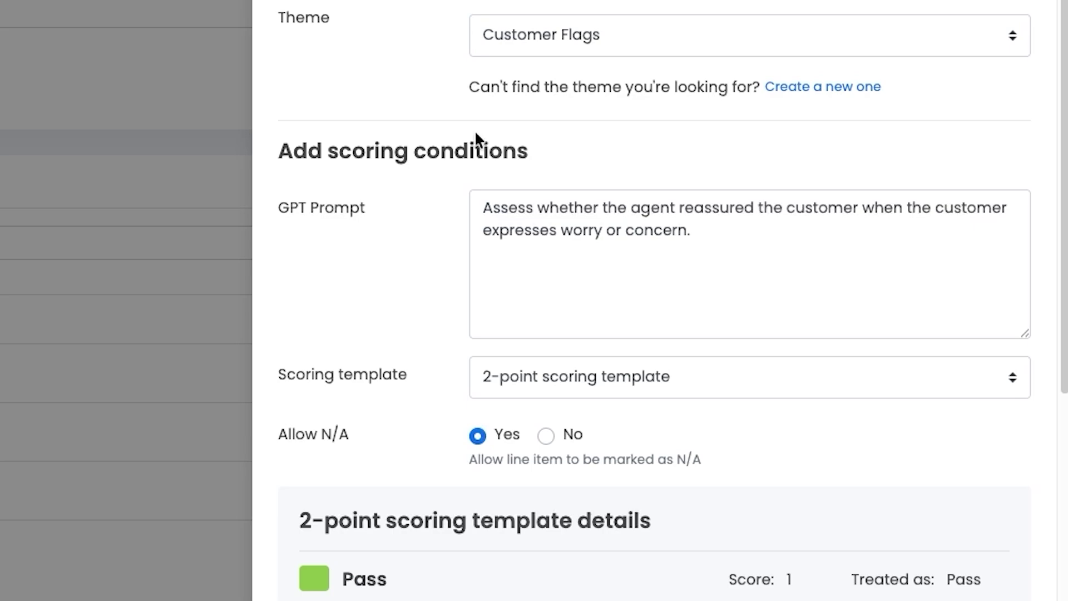
scroll(443, 125, "down", 3)
scroll(443, 115, "down", 5)
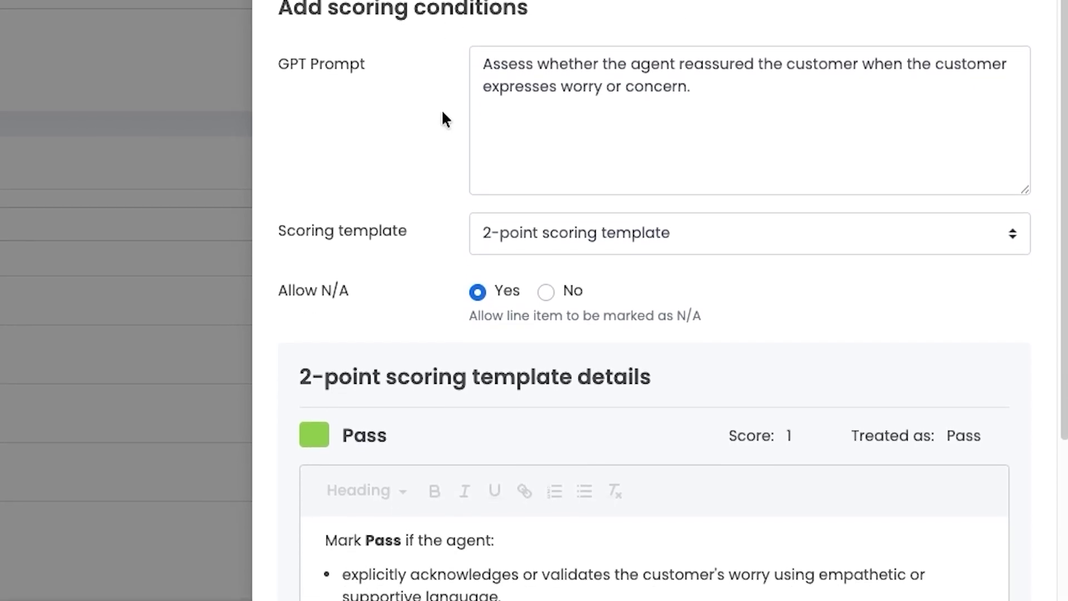
scroll(439, 138, "down", 3)
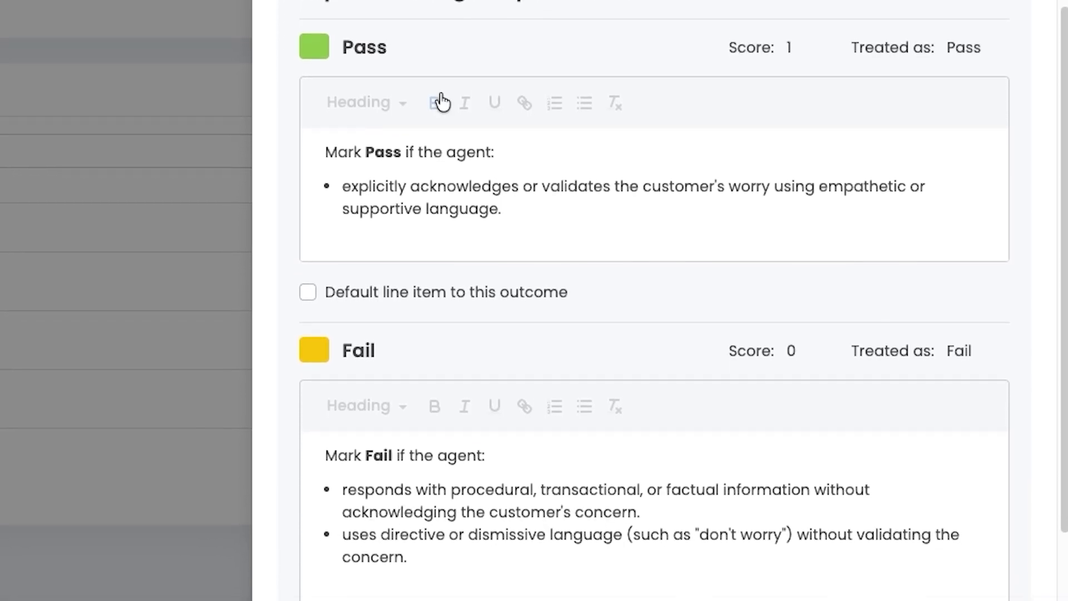
scroll(442, 101, "up", 4)
scroll(440, 94, "up", 1)
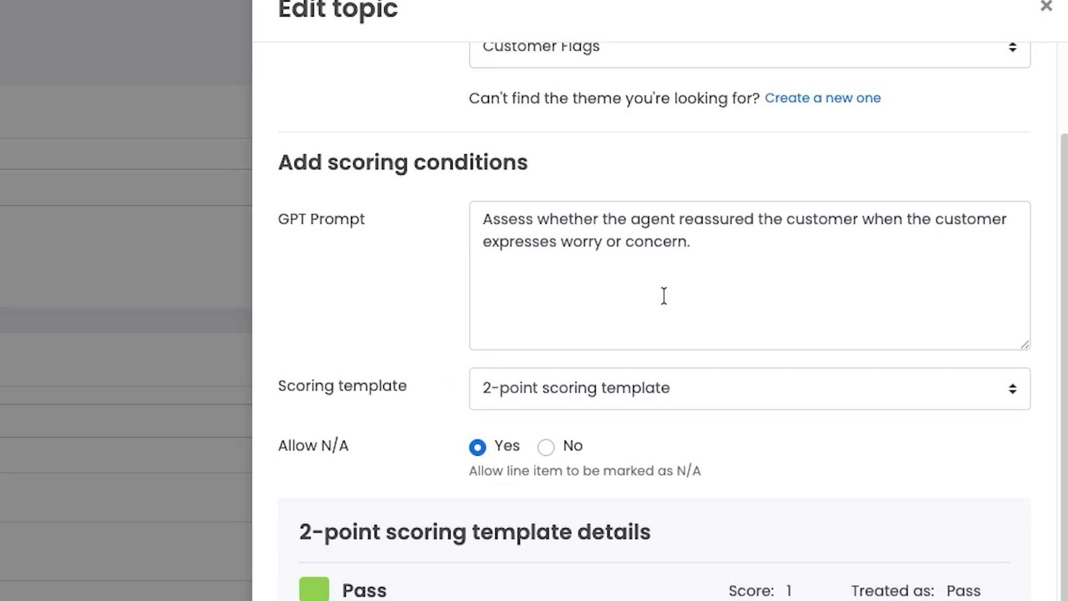
left_click(776, 250)
type("Do n")
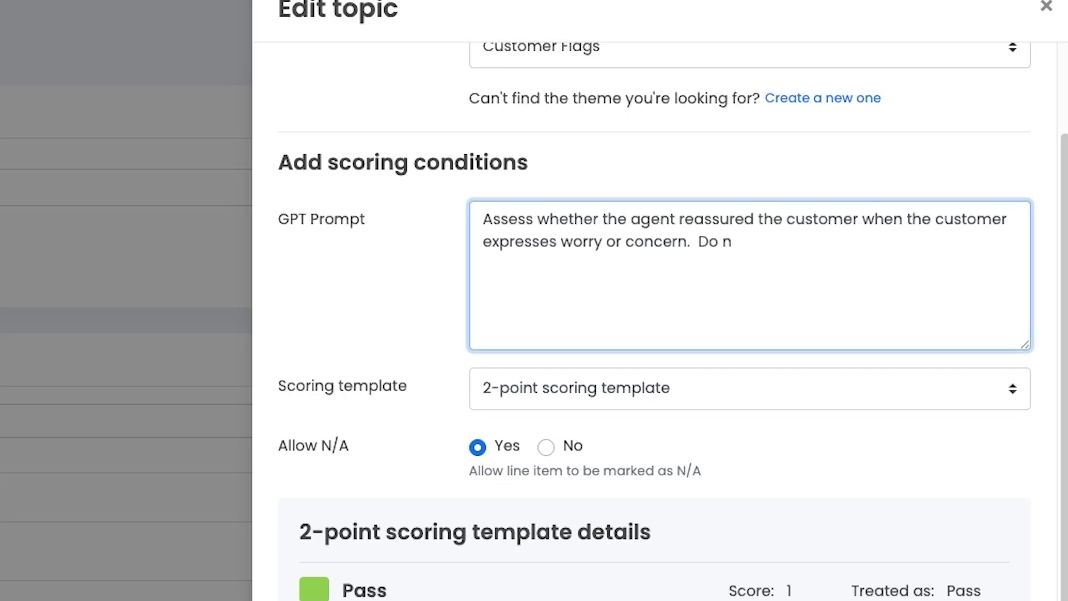
type("ot infer reassurance ")
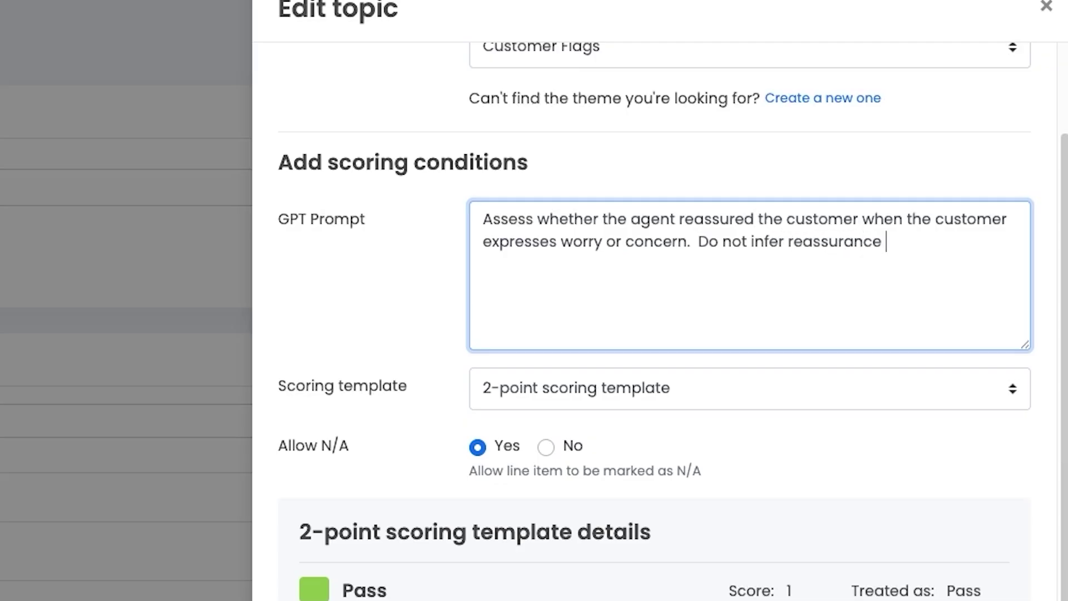
type("from com")
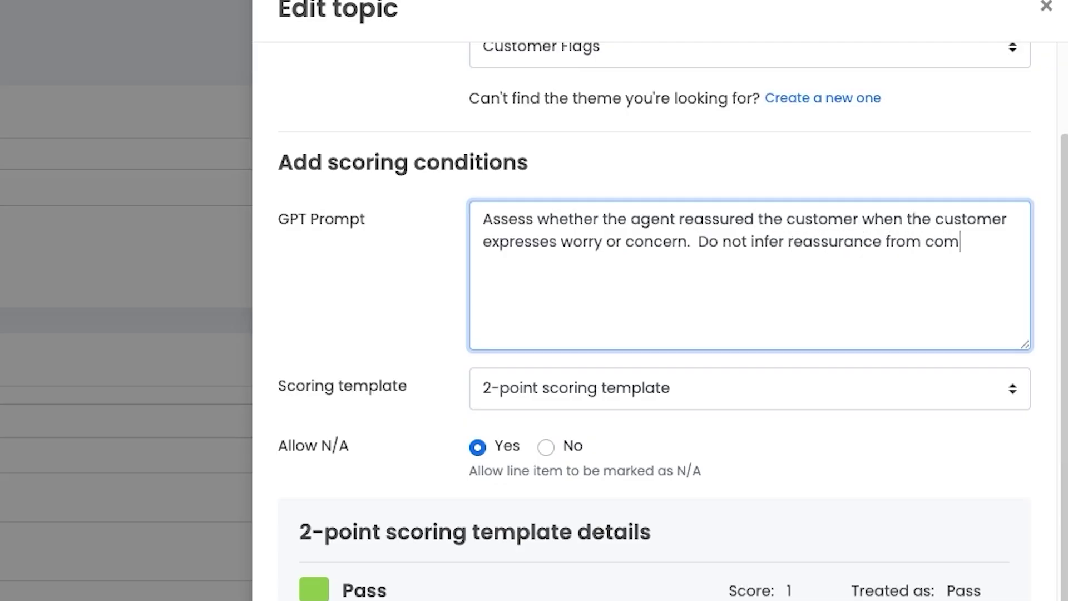
type("mitments to act")
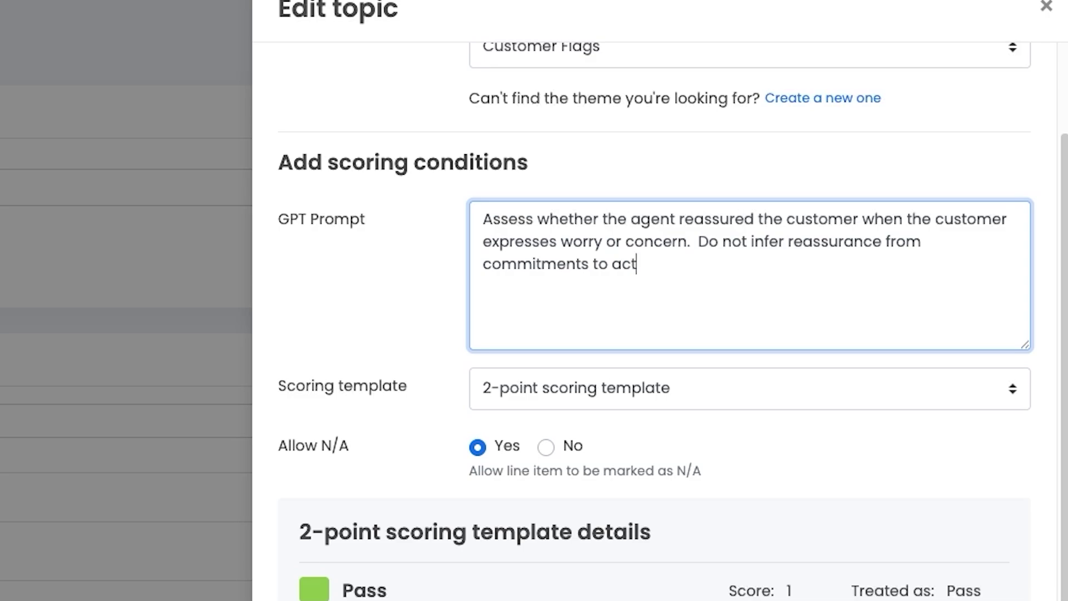
type(", or resolution ")
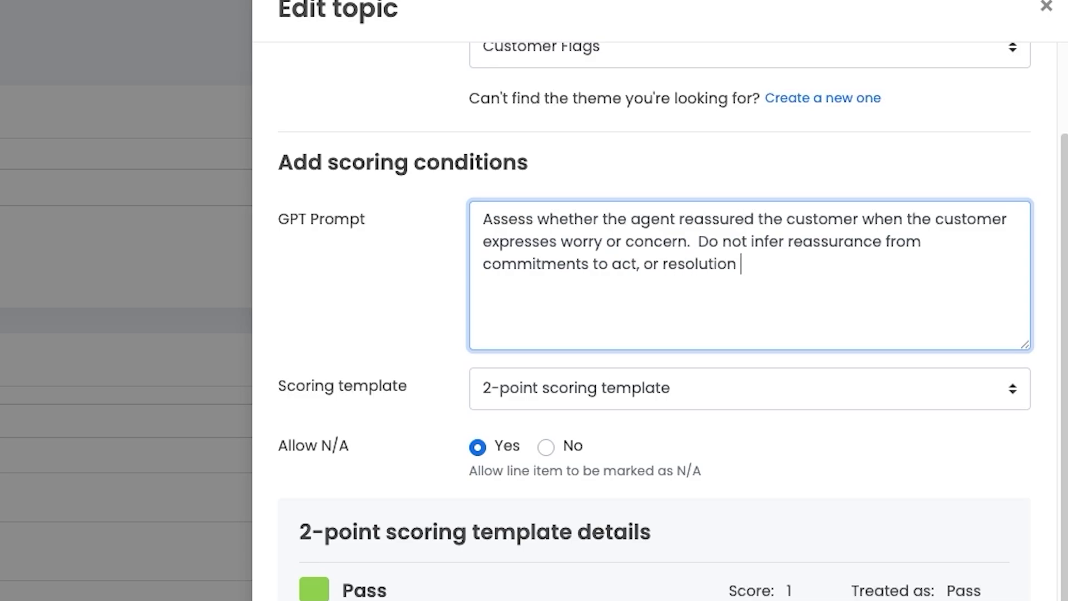
type("statements.")
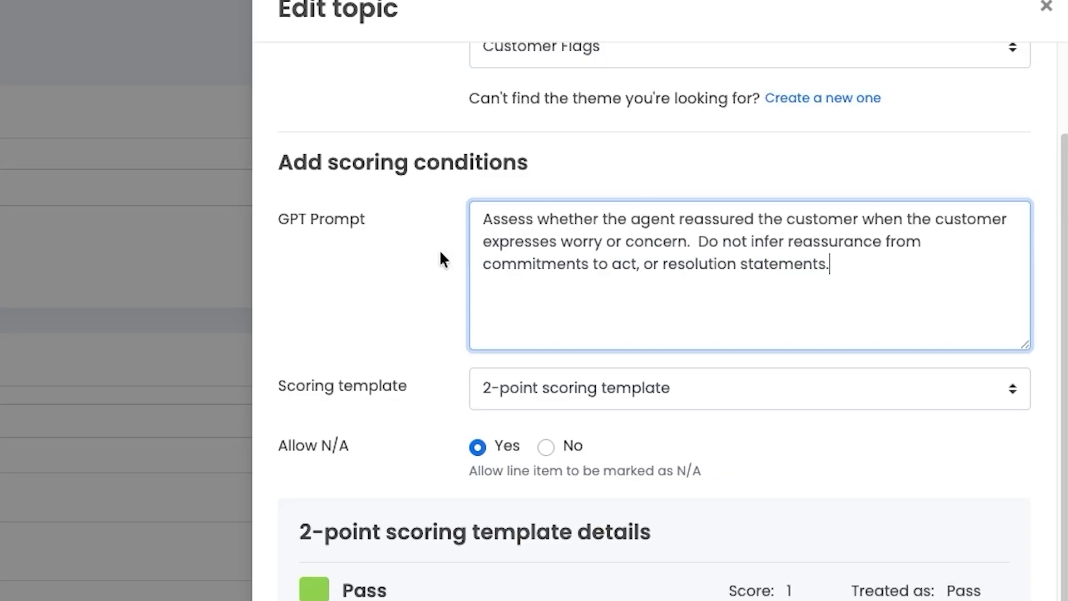
Add the revision note "Prompt adjustment" to the reassurance topic and save the changes.
scroll(438, 249, "down", 10)
scroll(440, 251, "down", 2)
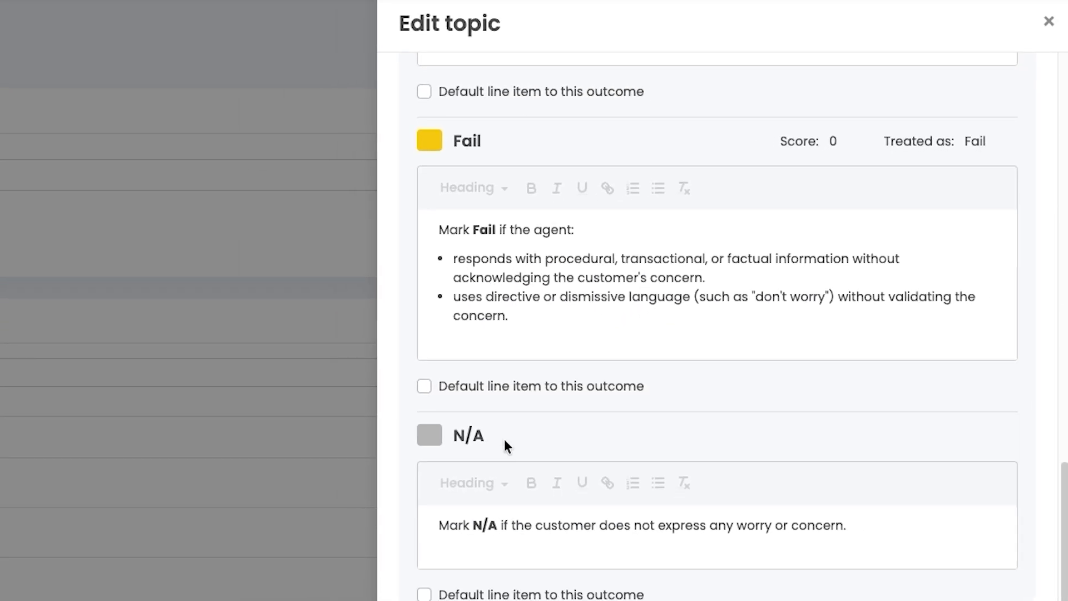
left_click(749, 485)
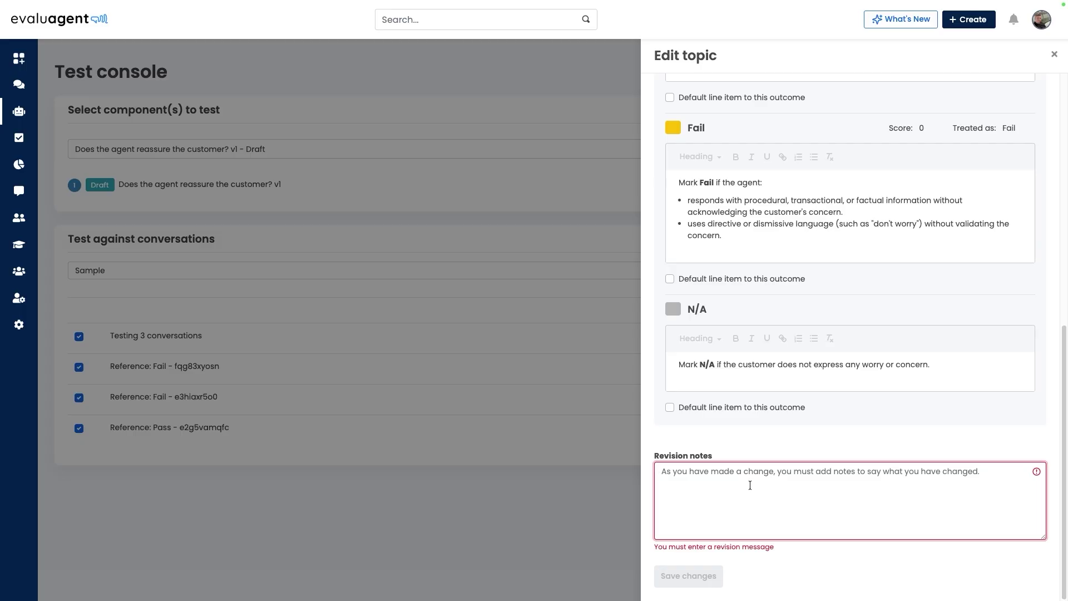
type("Prompt adjustment")
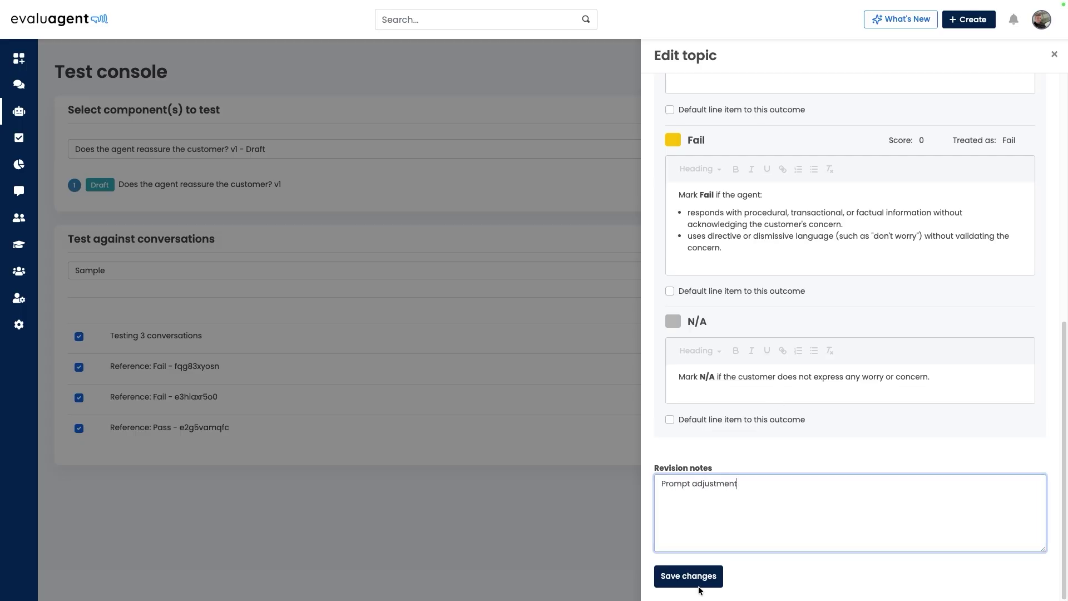
left_click(699, 569)
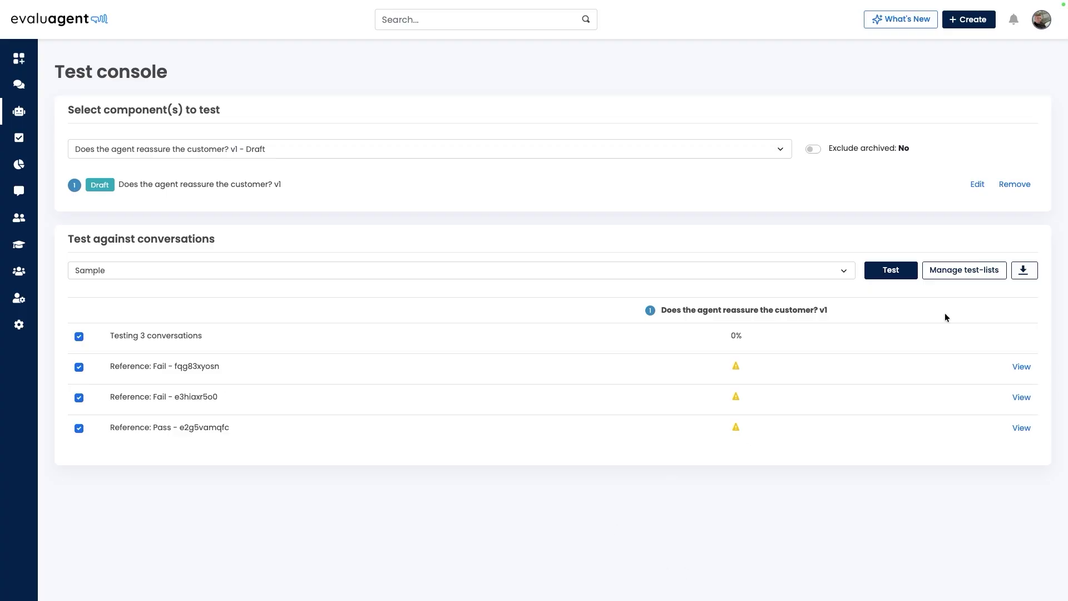
Rerun the reassurance test on the Sample list, locate the transcript extractions for conversation Fail - fqg83xyosn, and close the results.
left_click(873, 270)
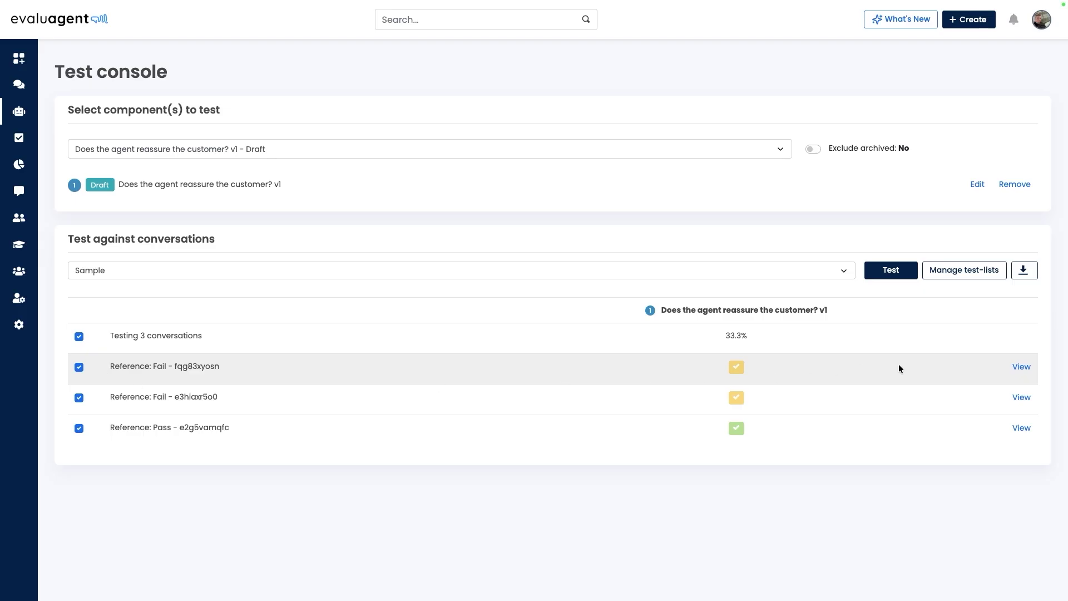
left_click(1021, 366)
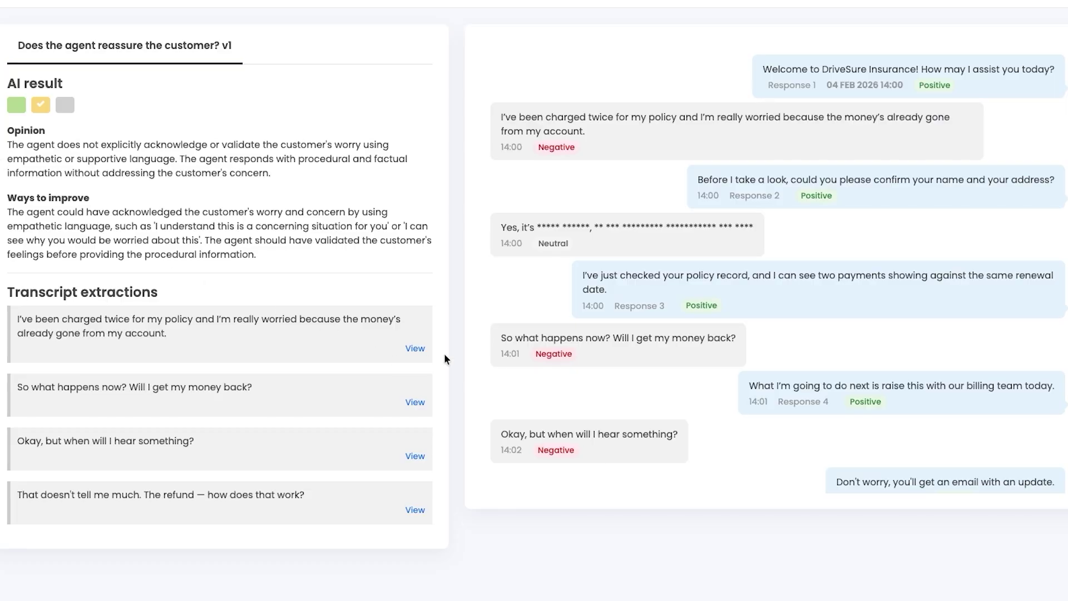
left_click(415, 349)
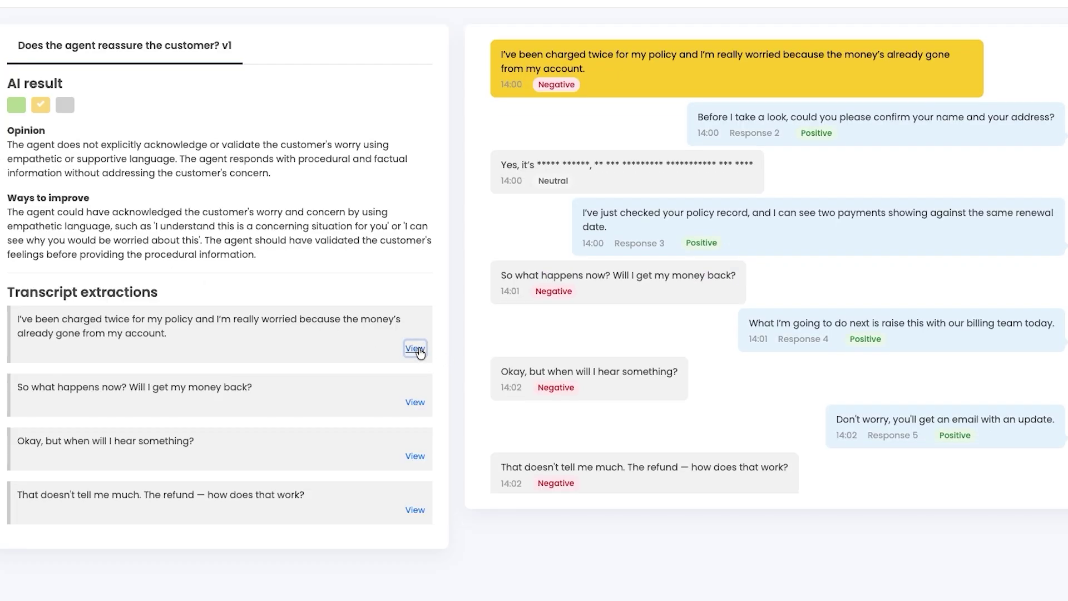
left_click(414, 403)
left_click(415, 456)
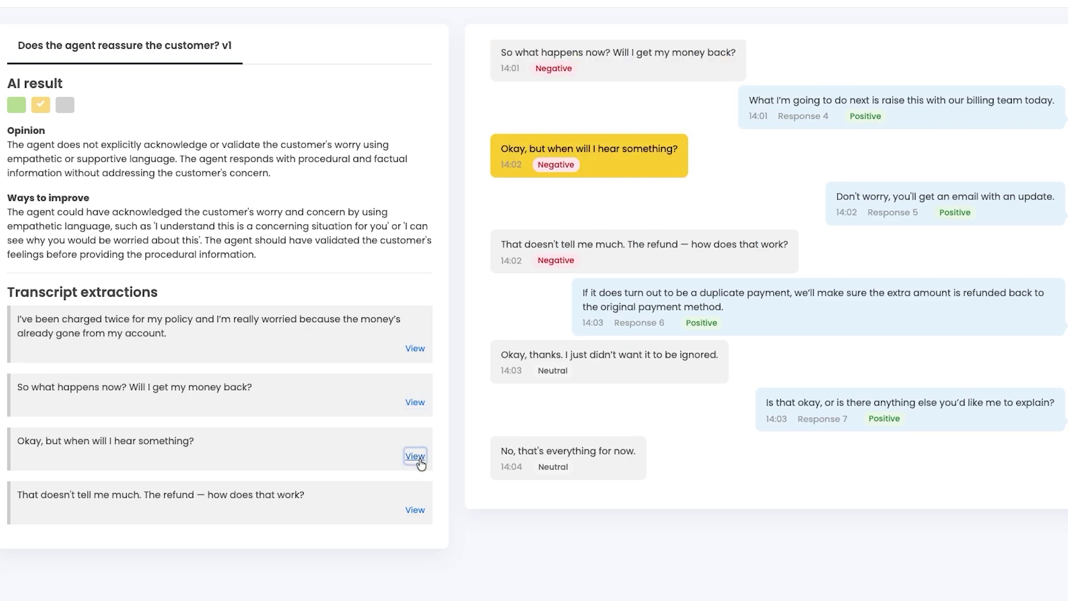
left_click(419, 519)
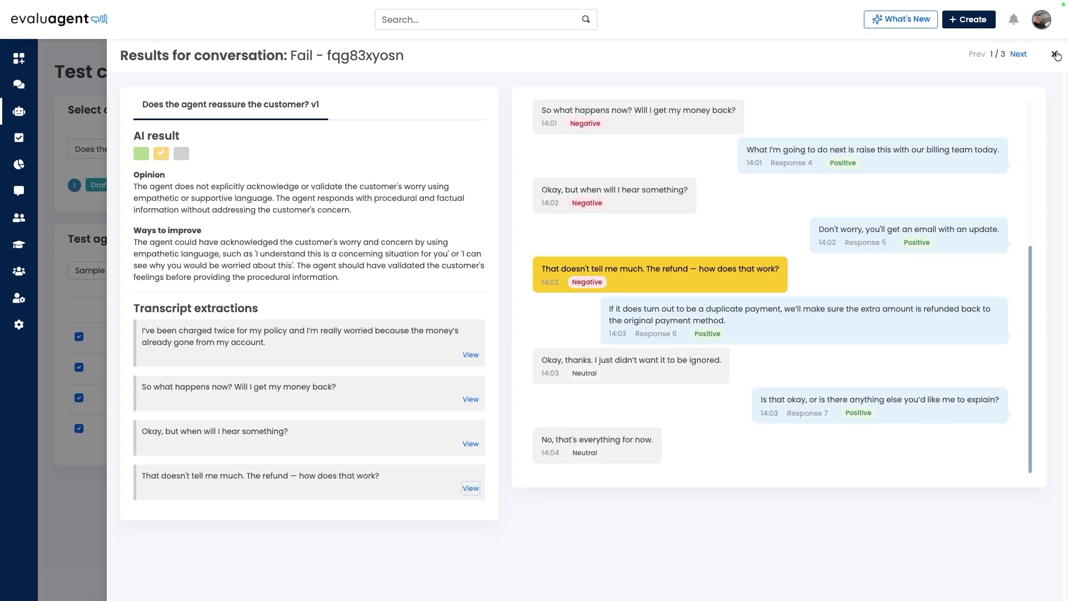
left_click(1054, 54)
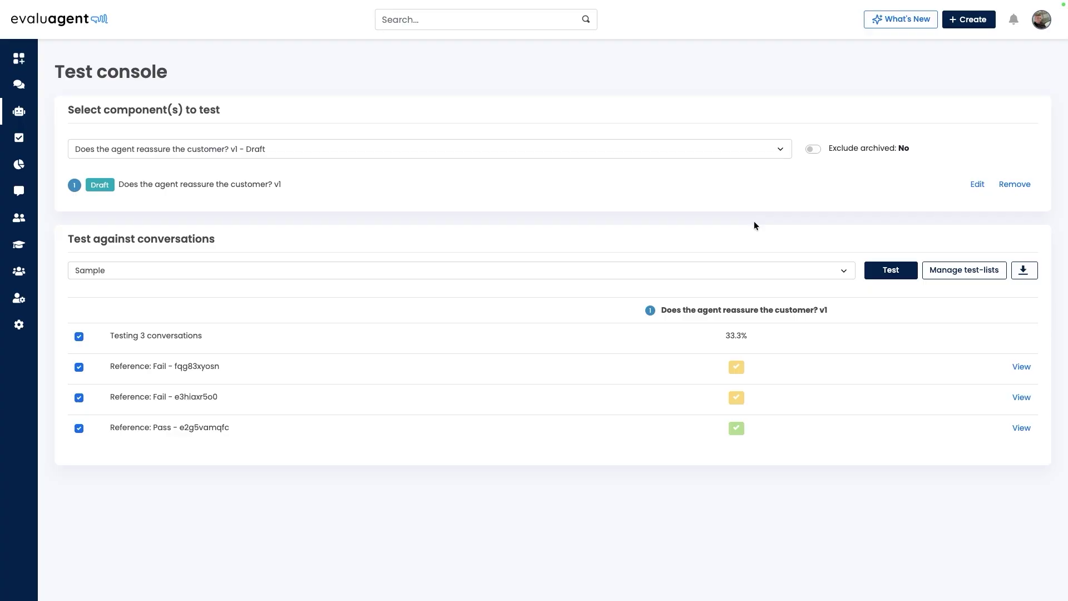
Go to topic management and activate the draft identity confirmation and reassurance topics.
left_click(423, 20)
type("manage topi")
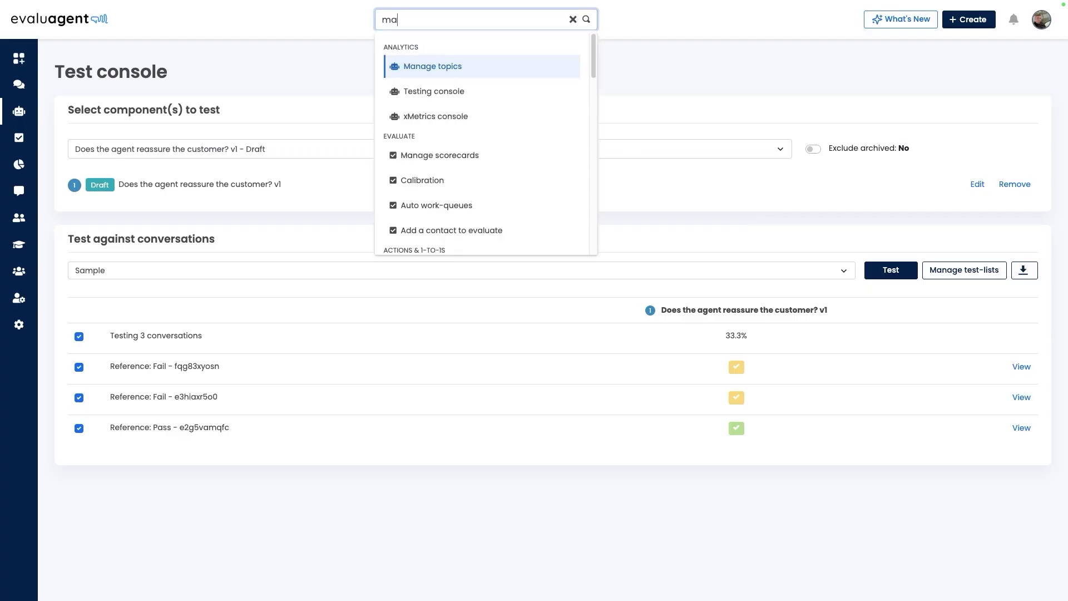
key("Return")
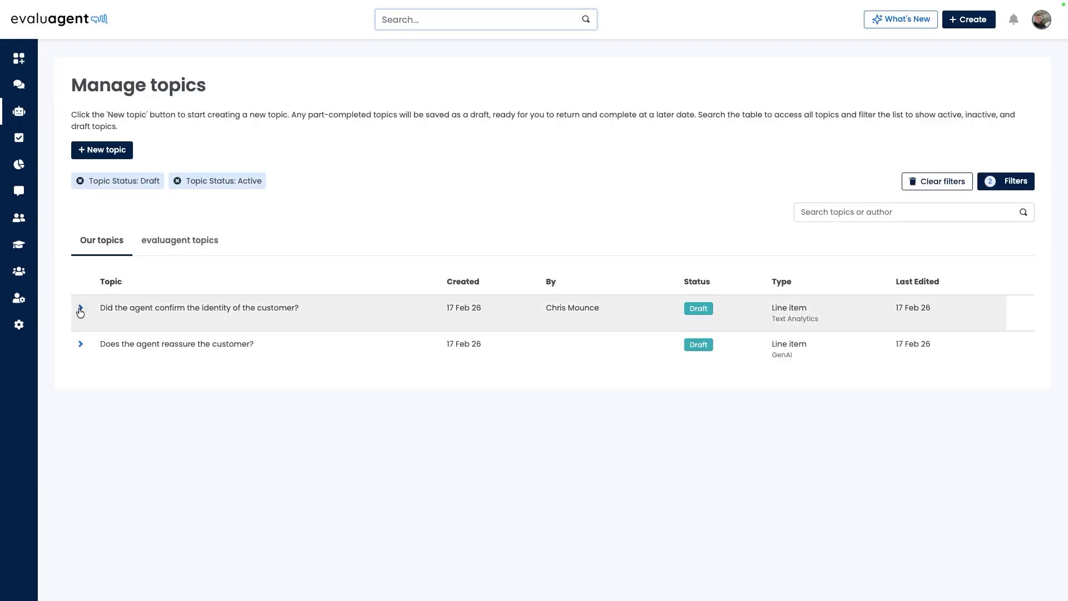
left_click(80, 308)
left_click(1019, 345)
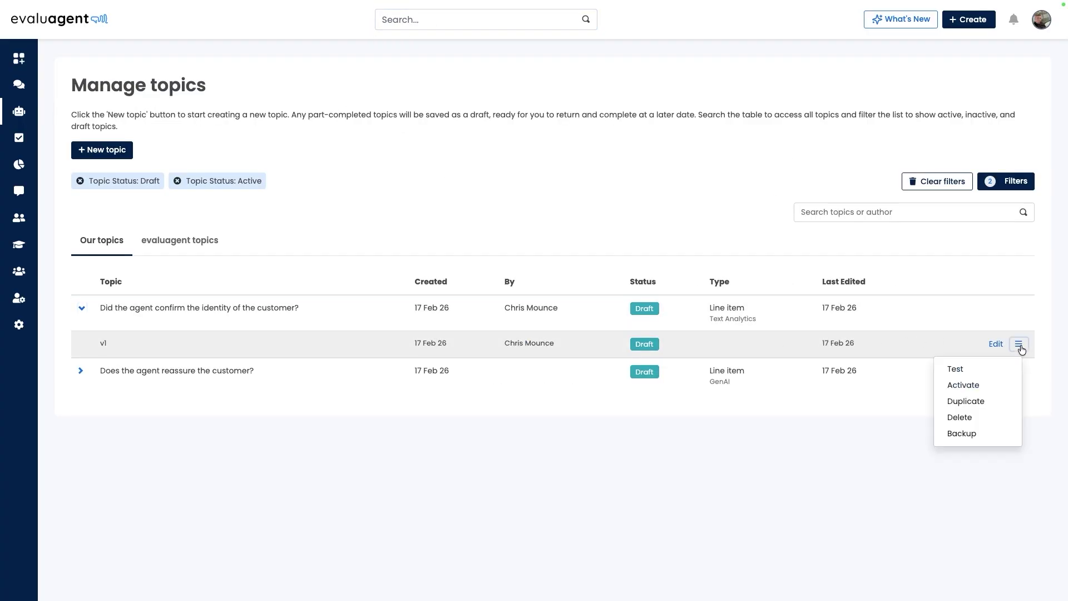
left_click(964, 385)
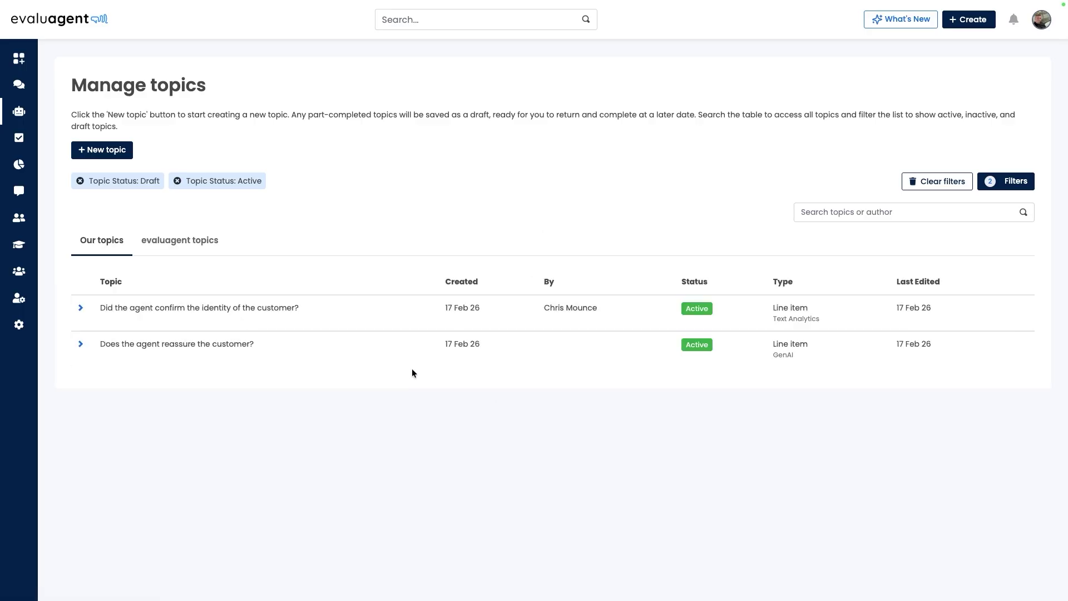
Go to scorecard management and open the draft scorecard My First AutoQA Scorecard.
key("ctrl+k")
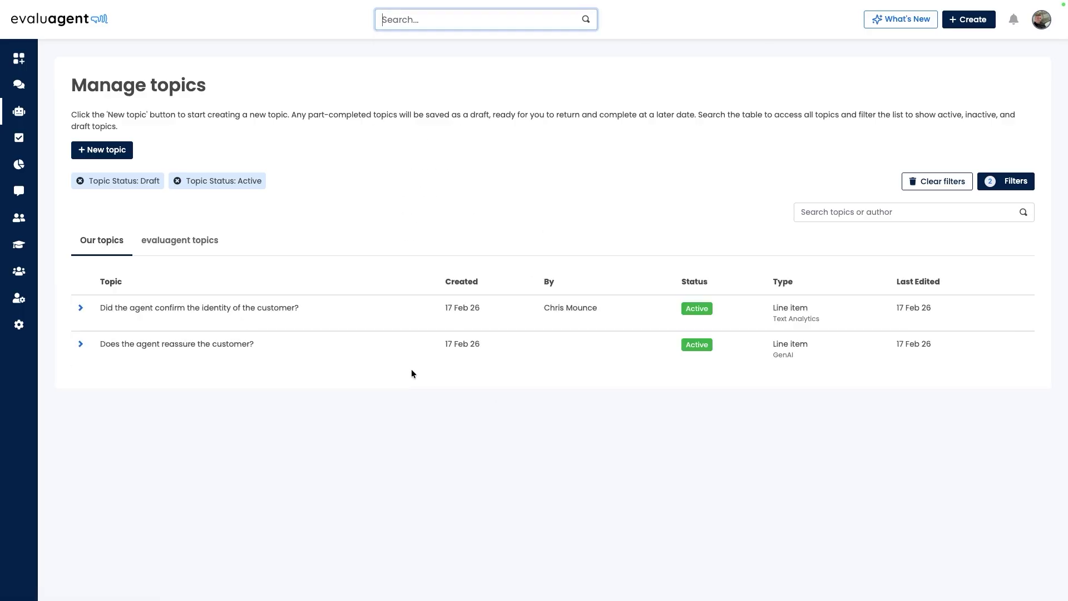
type("mange s")
key("Return")
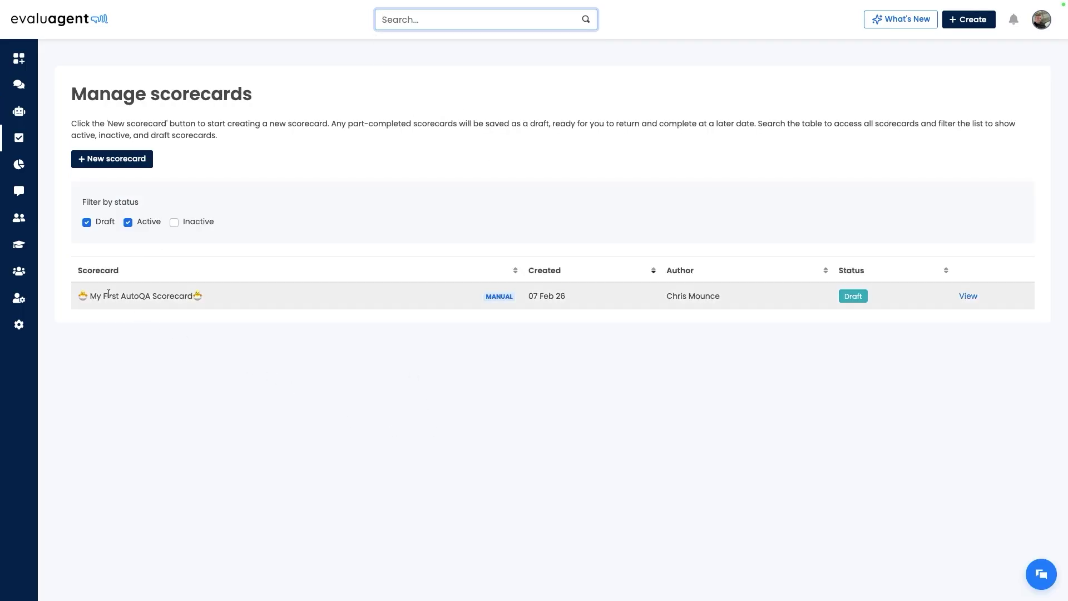
left_click(968, 296)
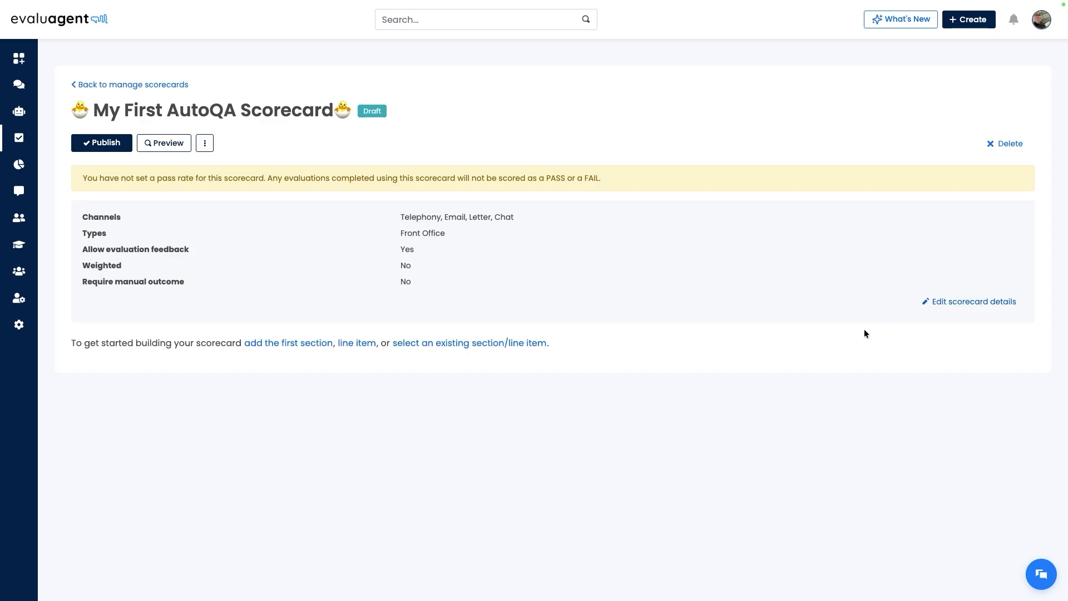
Add an automated line item for "Did the agent confirm the identity of the customer?" with the Risk category, Auto-FAIL enabled, and weighting 1.
left_click(356, 343)
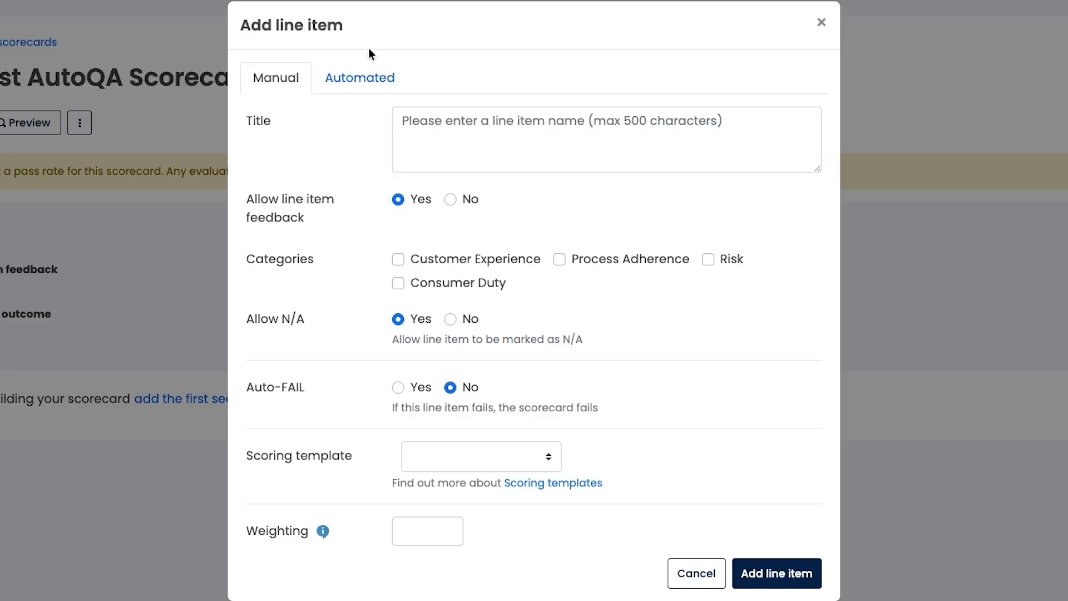
left_click(355, 79)
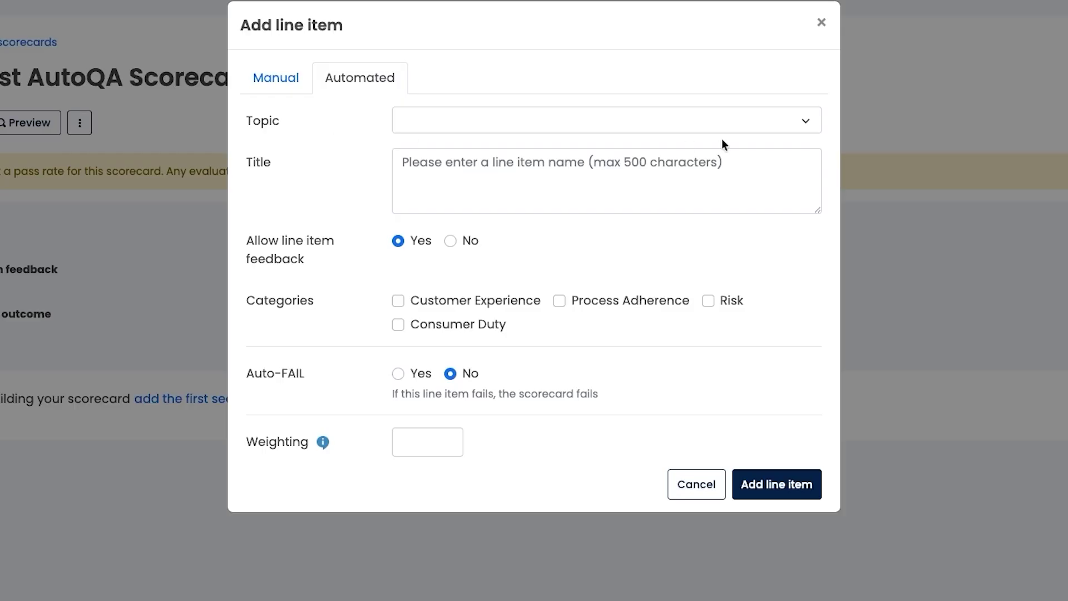
left_click(813, 121)
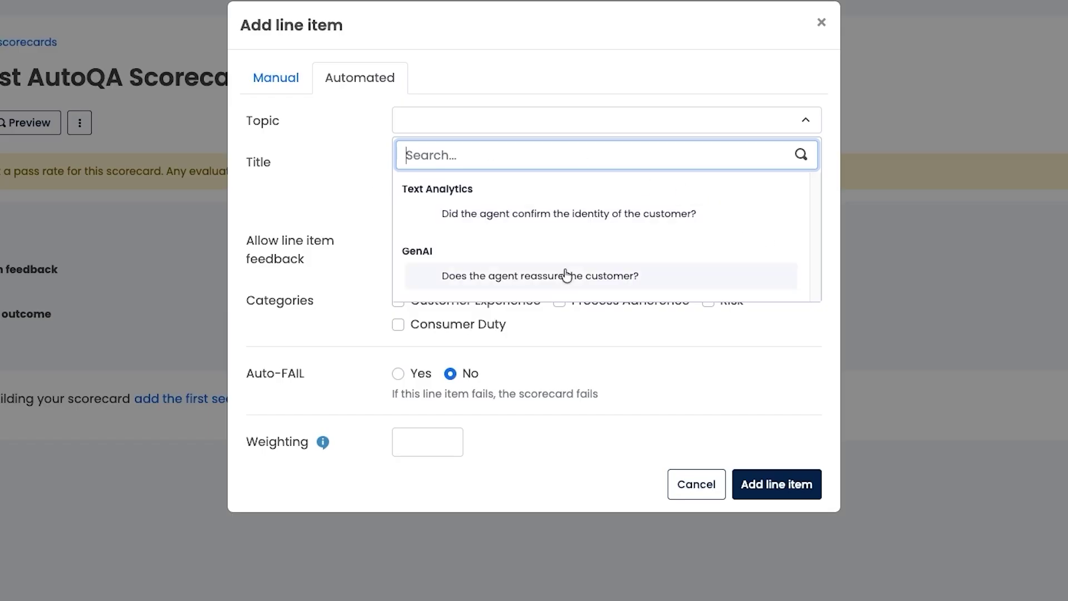
left_click(578, 213)
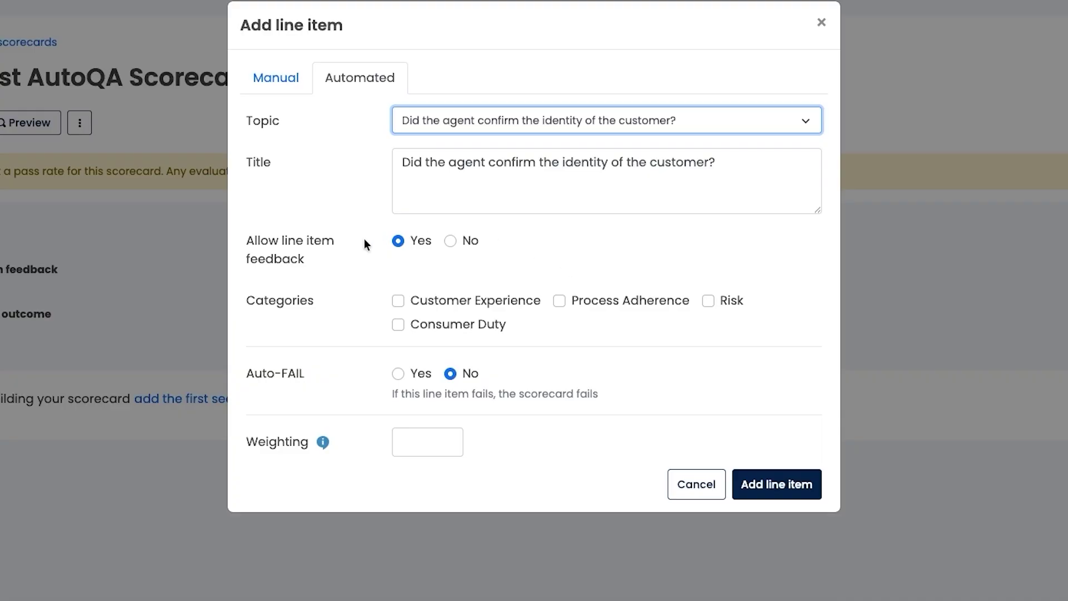
left_click(708, 301)
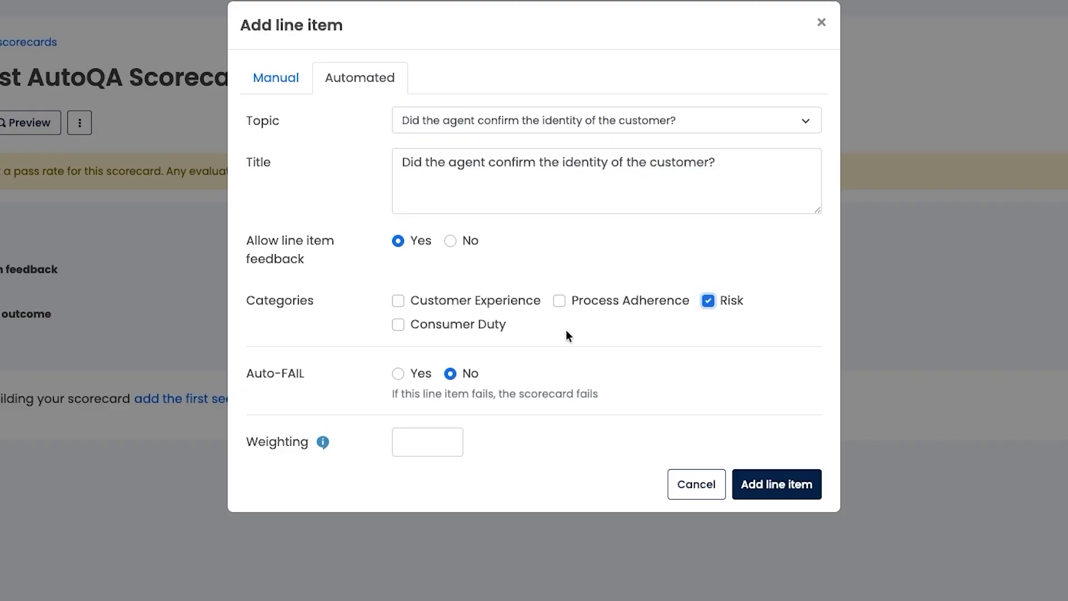
left_click(399, 373)
left_click(431, 444)
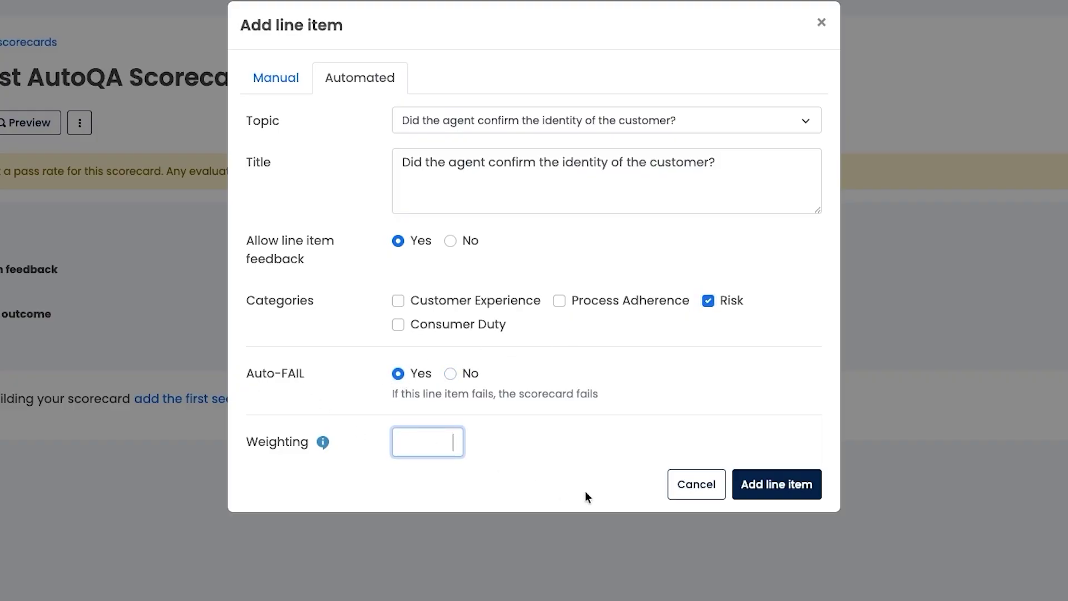
type("1")
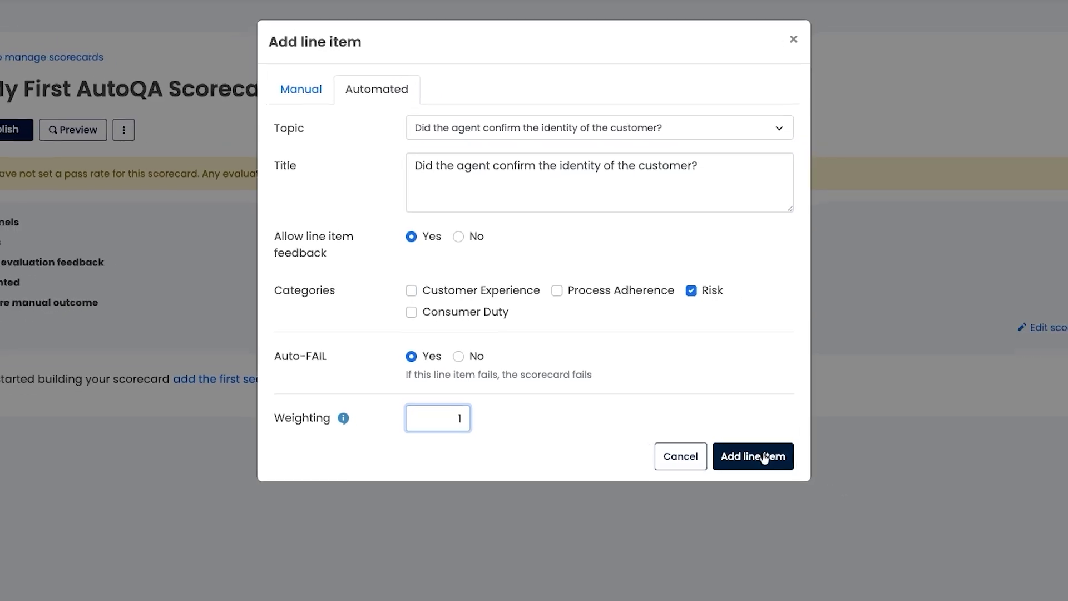
left_click(764, 457)
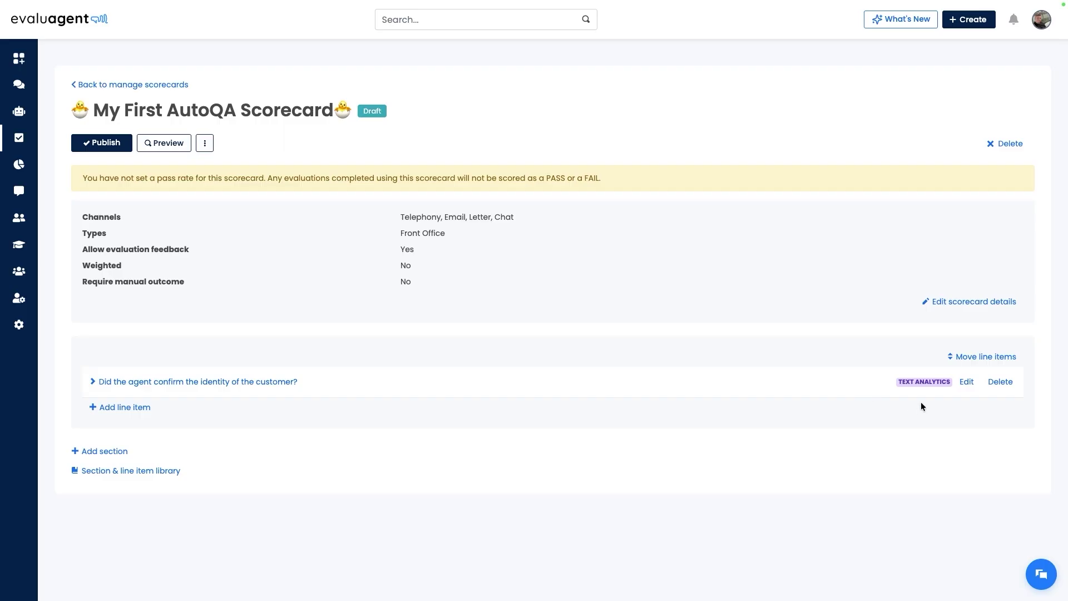
Start a second automated line item using the GenAI topic "Does the agent reassure the customer?".
left_click(114, 413)
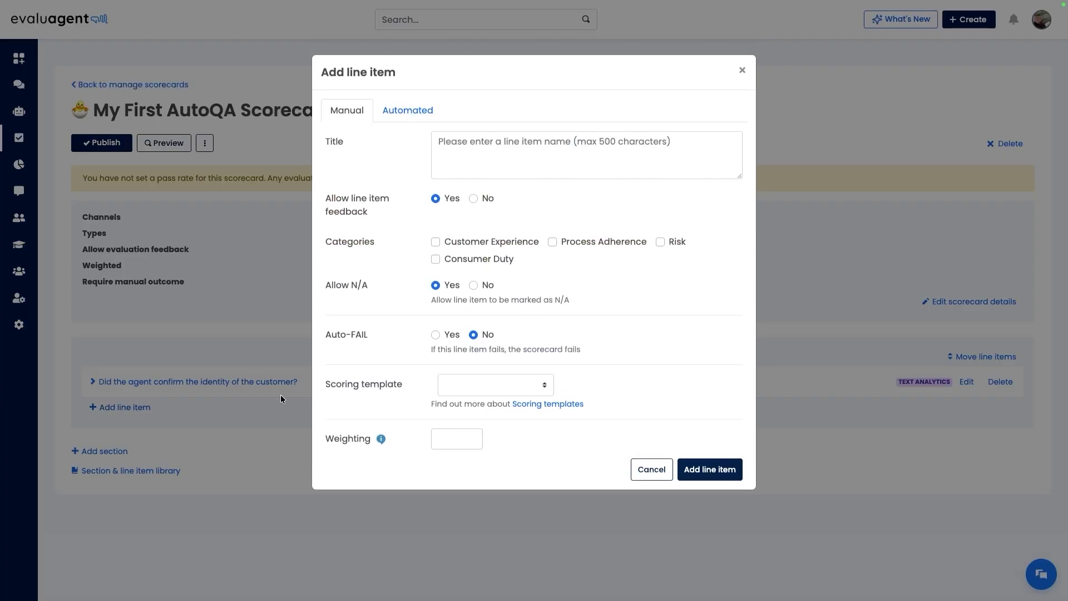
left_click(394, 118)
left_click(518, 142)
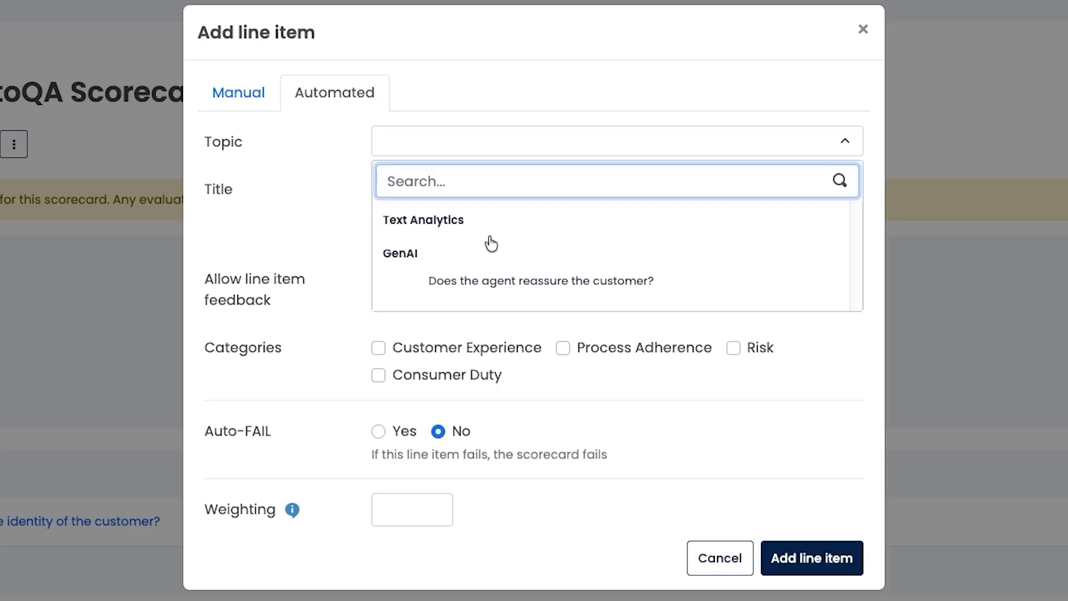
left_click(564, 283)
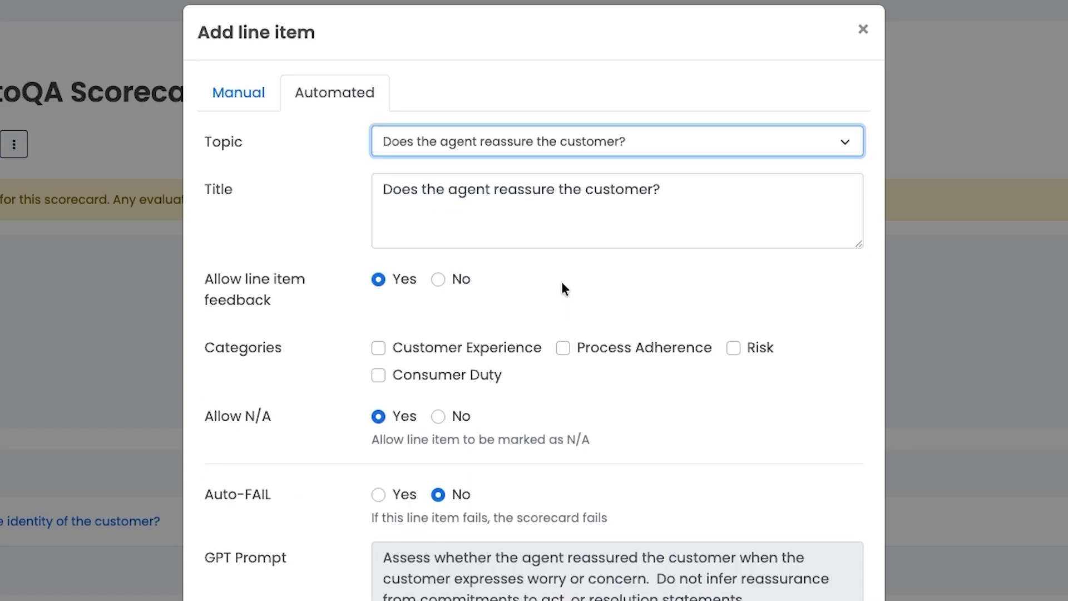
Review the reassurance line item's GPT prompt, 2-point scoring template, and Pass and Fail guidelines.
scroll(562, 282, "down", 2)
scroll(741, 342, "down", 1)
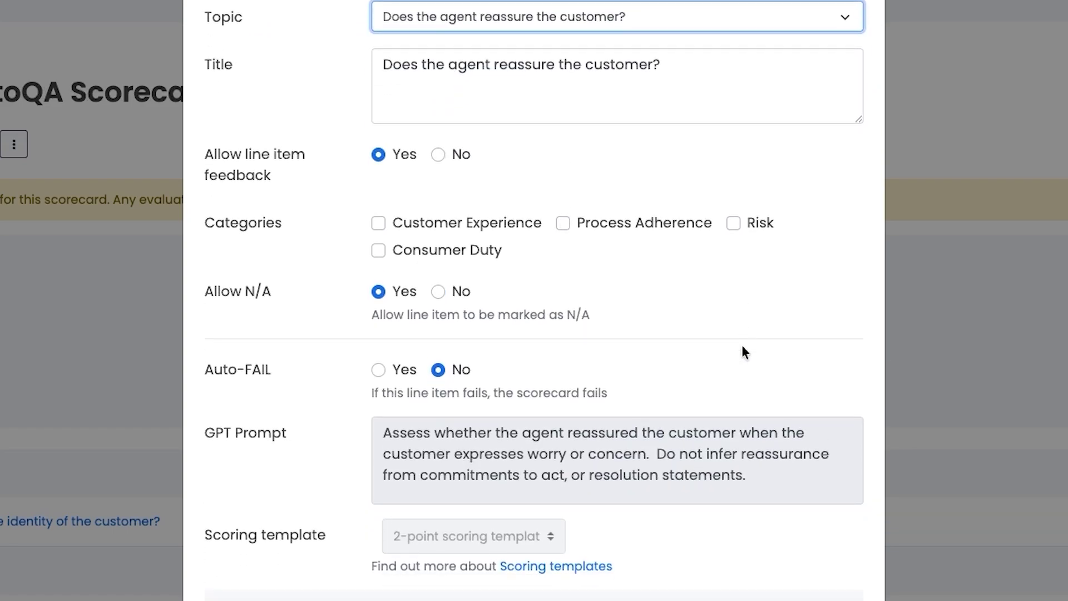
scroll(742, 345, "down", 2)
scroll(742, 345, "down", 9)
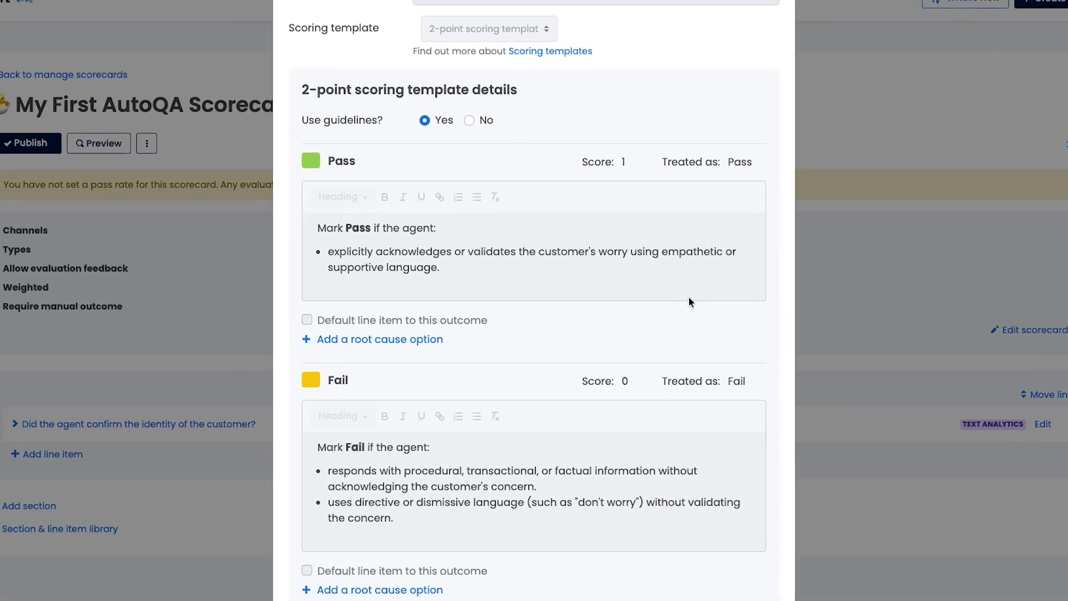
scroll(665, 273, "up", 2)
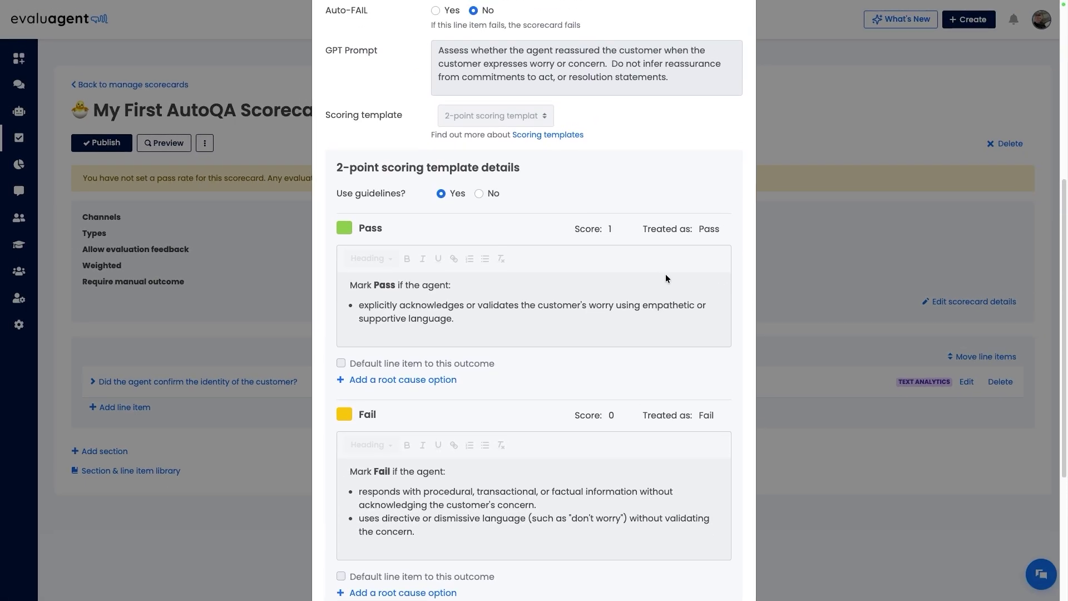
scroll(666, 274, "up", 2)
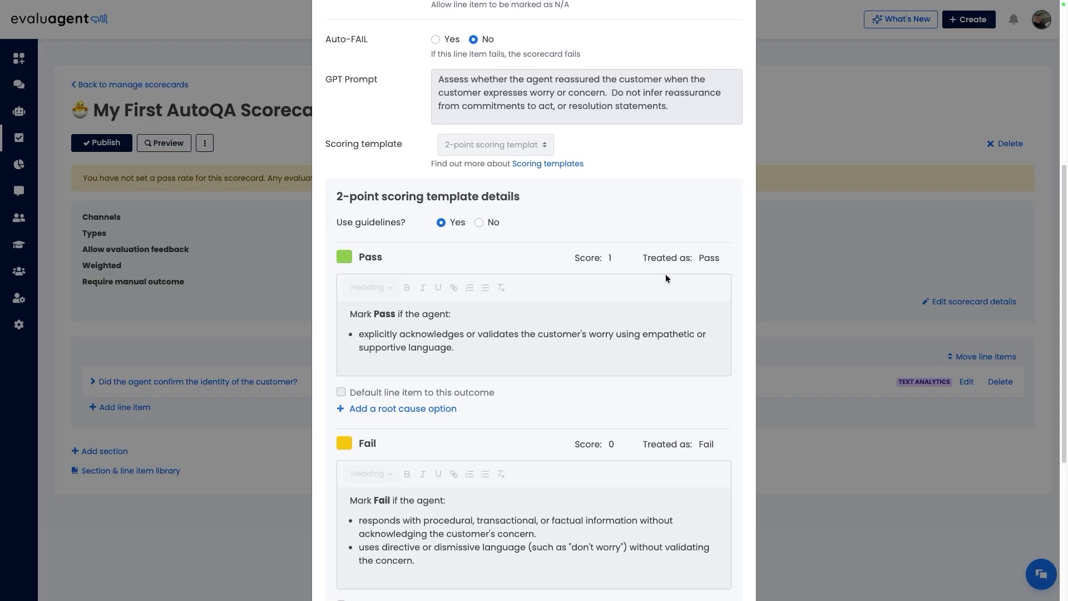
scroll(665, 273, "up", 1)
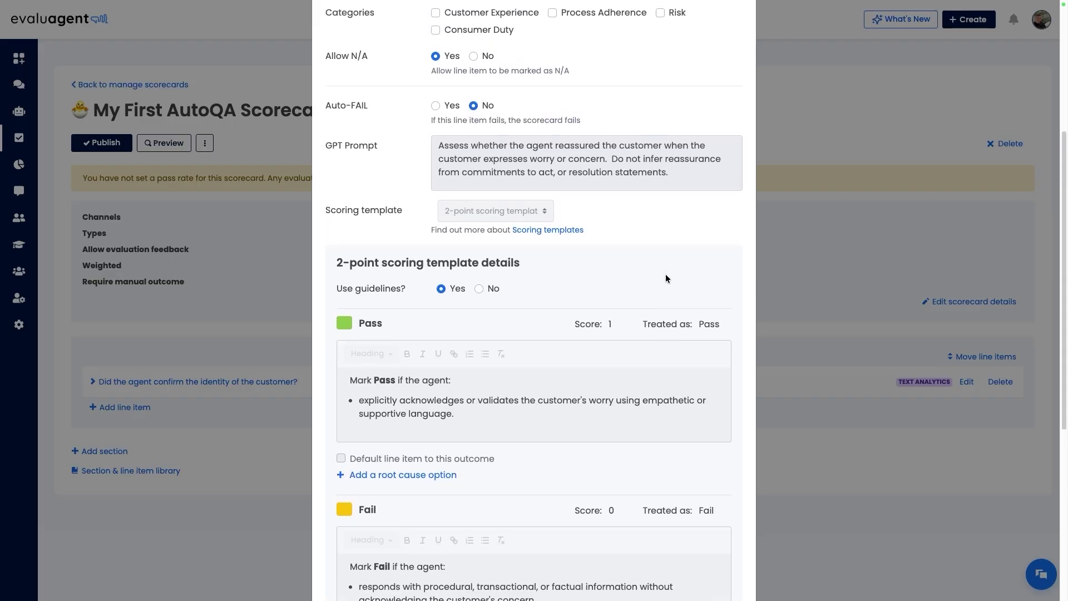
scroll(665, 273, "up", 1)
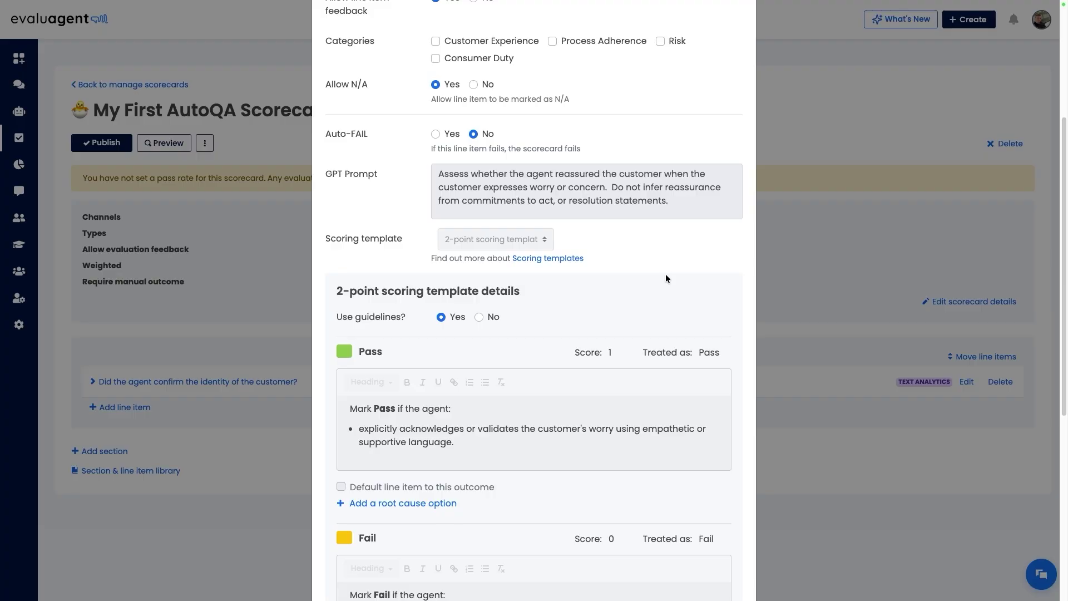
scroll(665, 278, "down", 2)
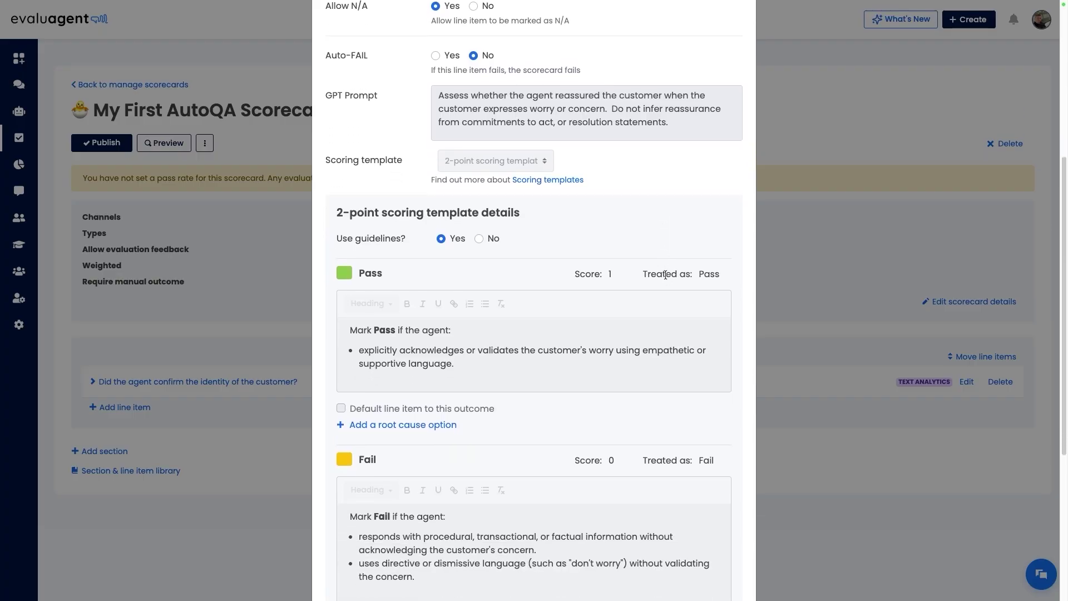
scroll(665, 275, "down", 1)
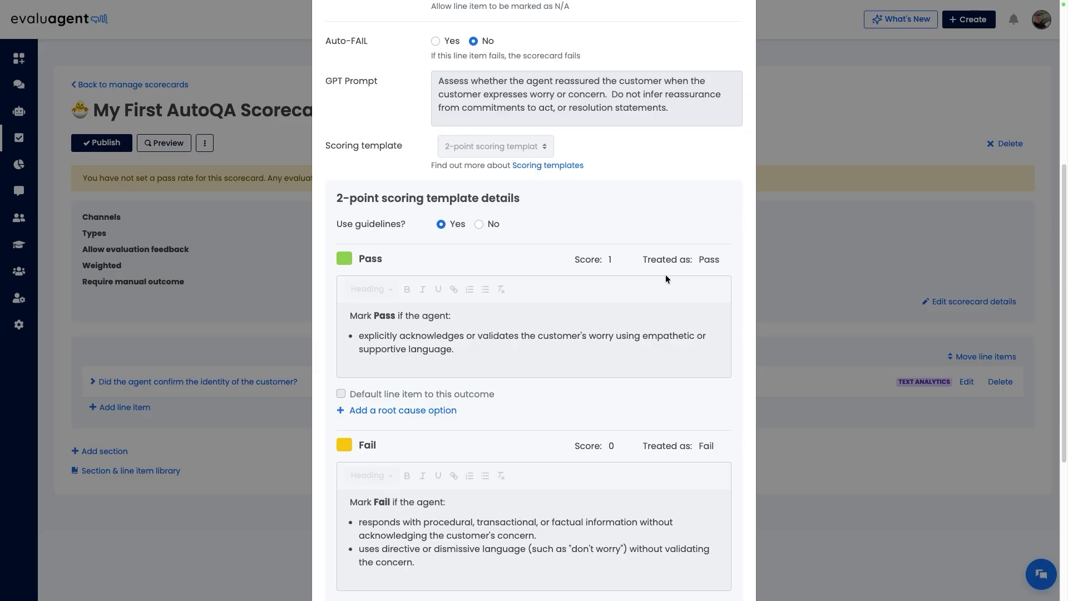
scroll(666, 278, "up", 2)
scroll(665, 278, "up", 5)
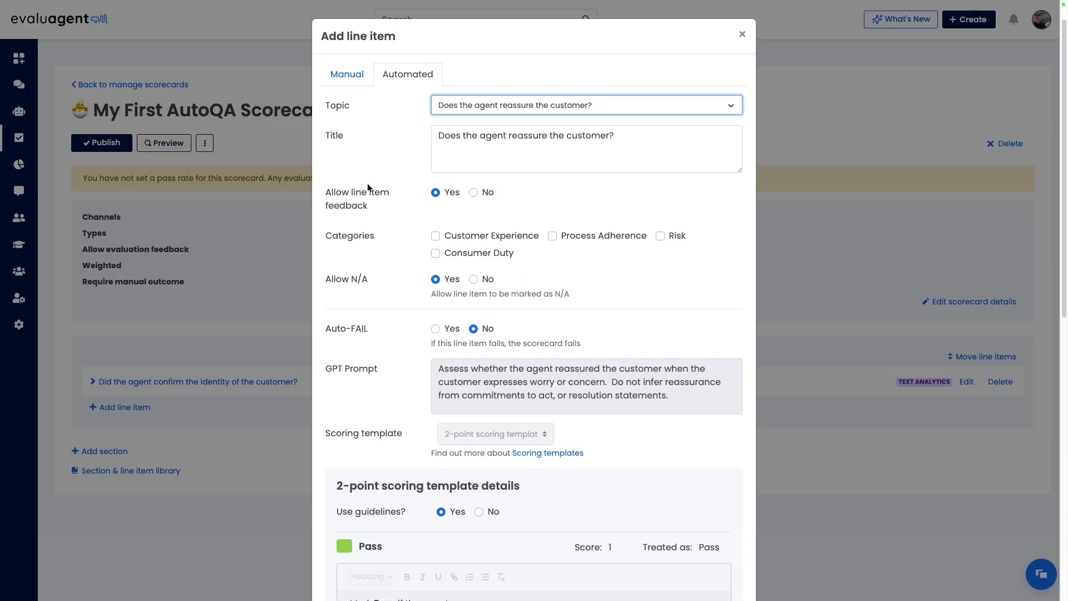
Assign the reassurance line item to Customer Experience with weighting 1, add it to the scorecard, and return to the scorecard list.
left_click(436, 236)
scroll(424, 330, "down", 1)
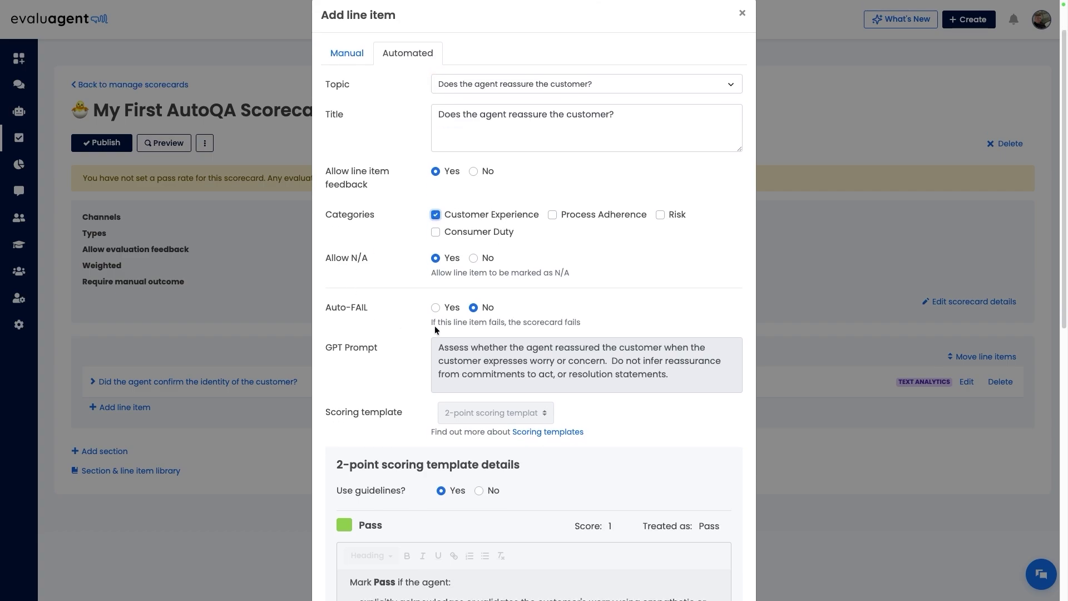
scroll(432, 310, "down", 3)
scroll(431, 309, "down", 8)
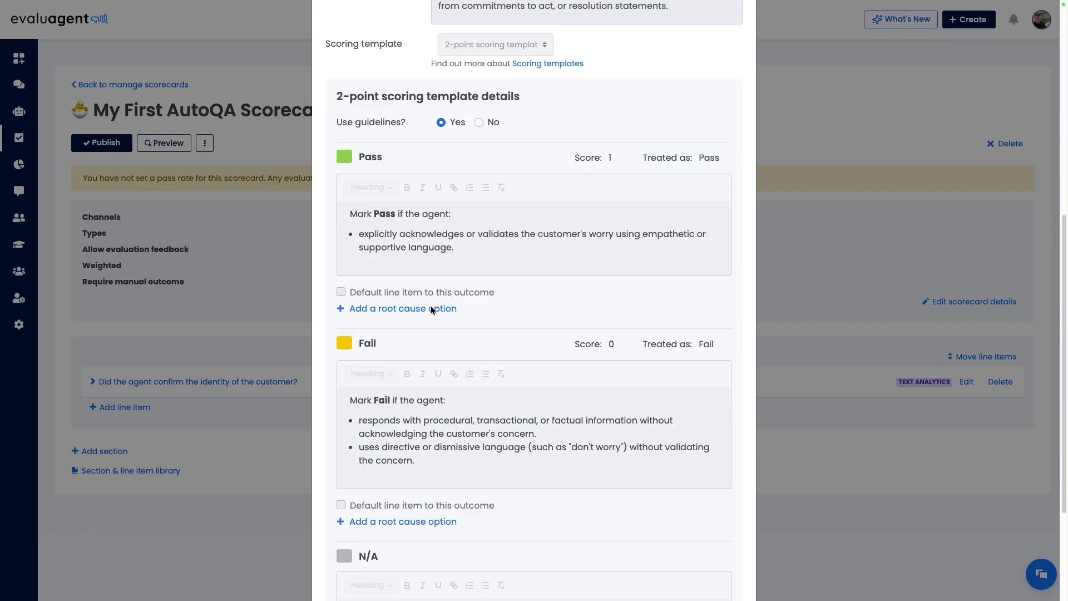
left_click(473, 539)
type("1")
left_click(726, 573)
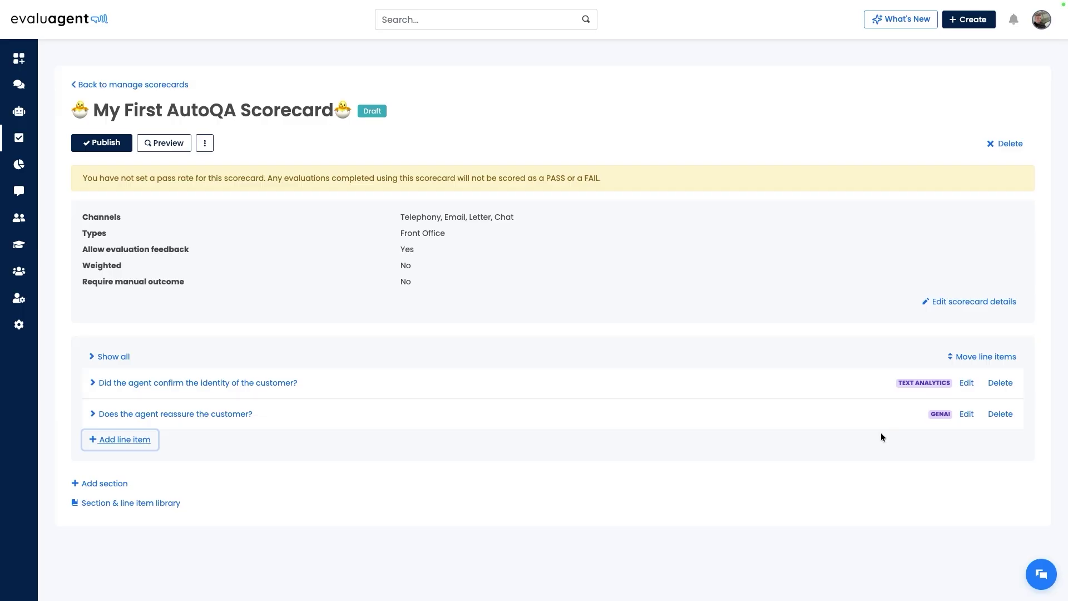
left_click(140, 85)
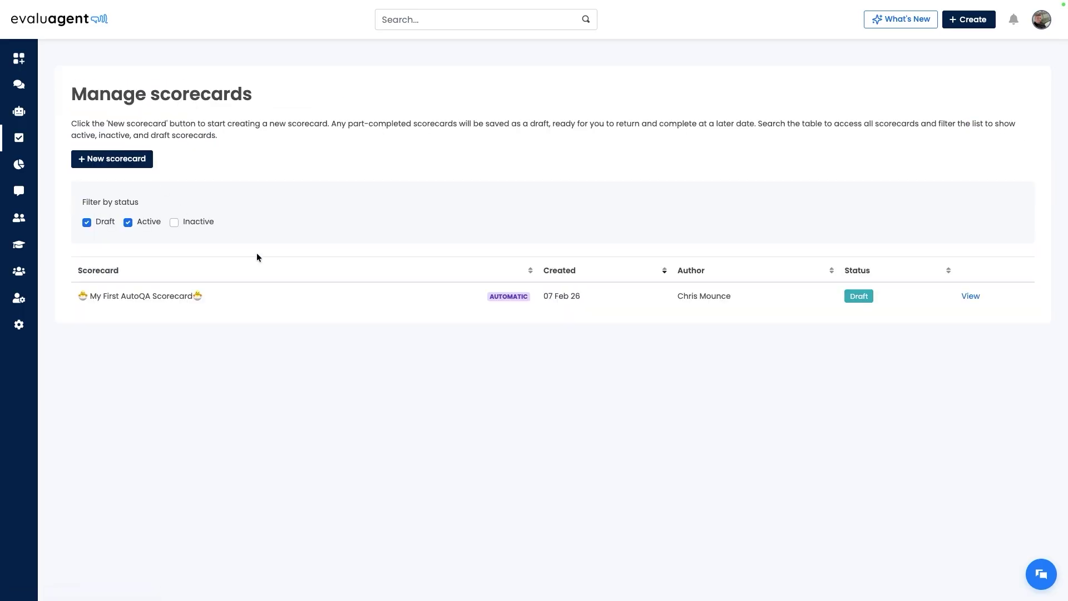